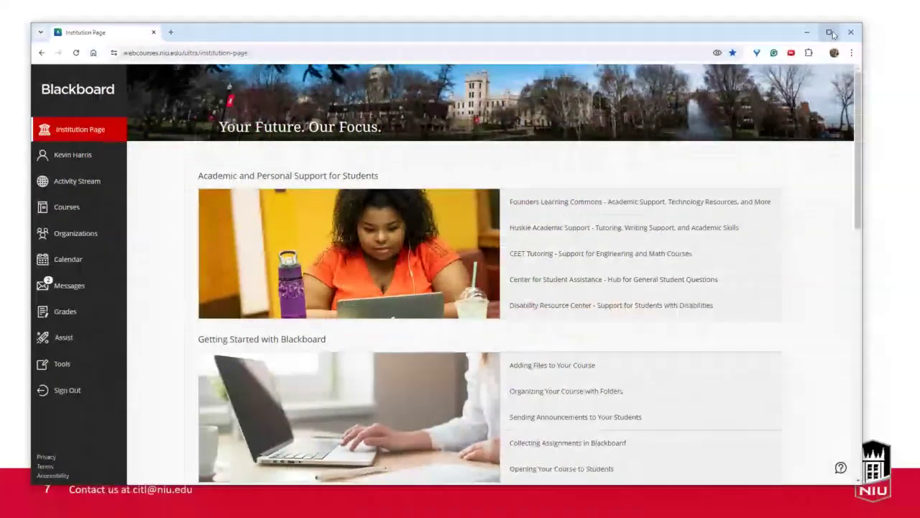
# Step: Maximize the browser window and open Blackboard Faculty Tools from the Blackboard tools
pyautogui.click(830, 33)
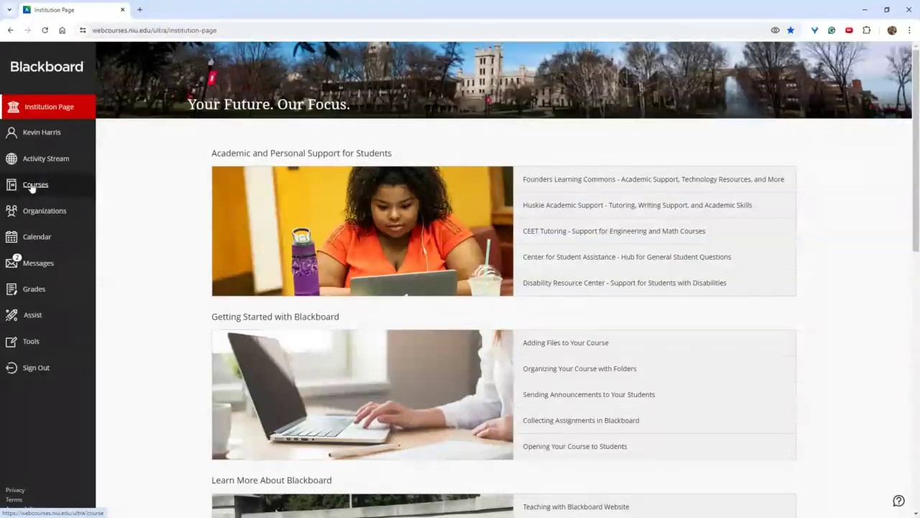
pyautogui.click(33, 341)
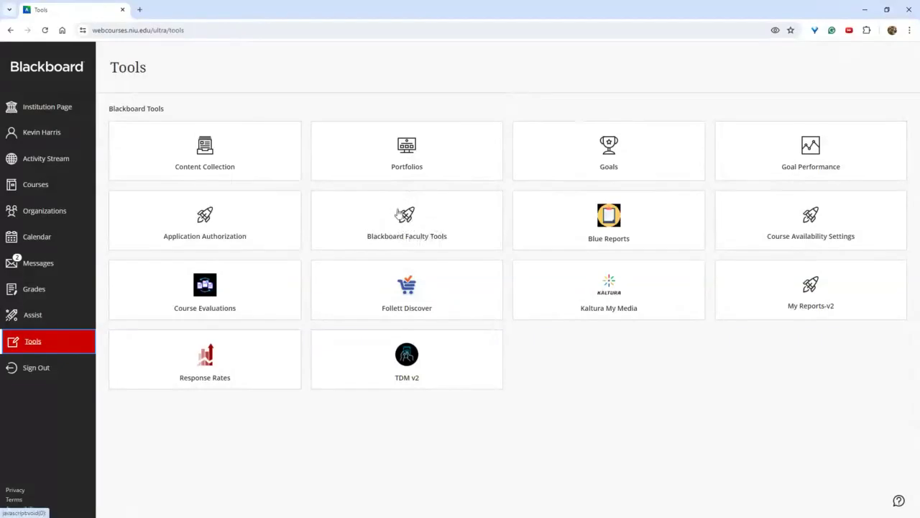
pyautogui.click(399, 212)
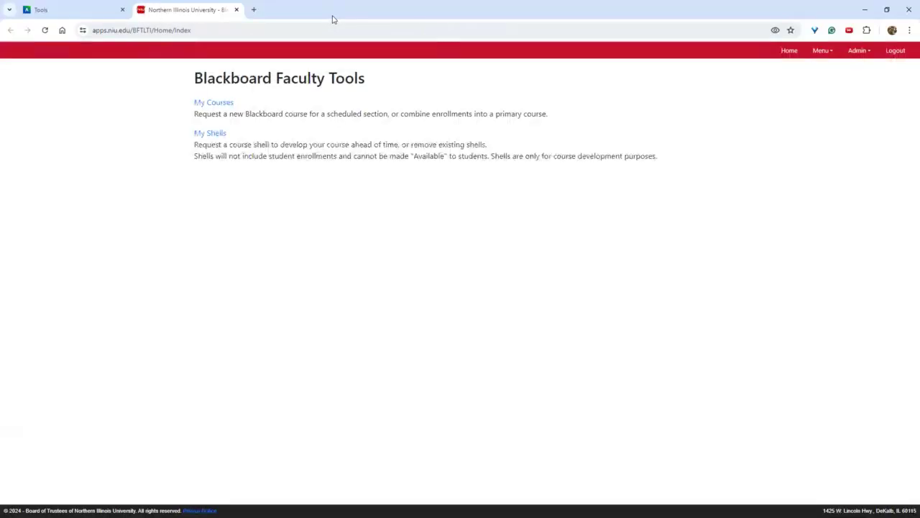
# Step: Search My Courses for the Fall 2024 semester in the Blackboard course request form
pyautogui.click(215, 104)
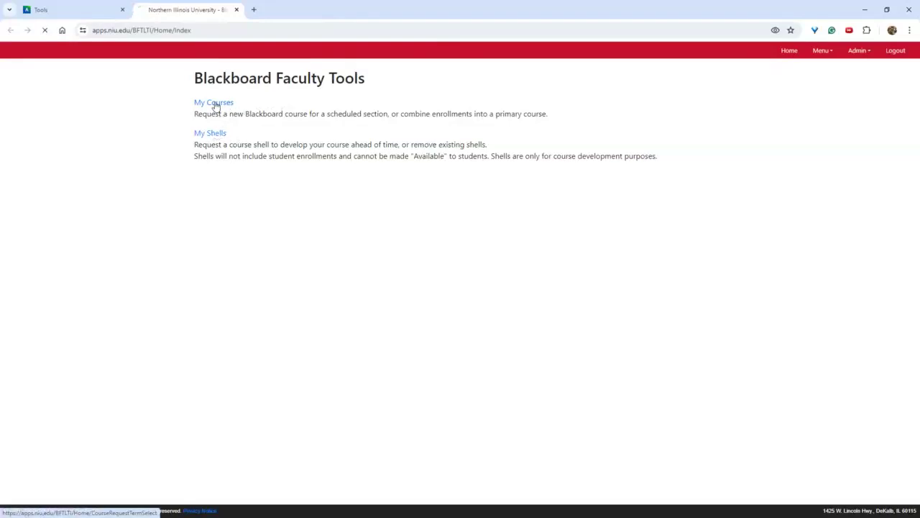
pyautogui.click(447, 156)
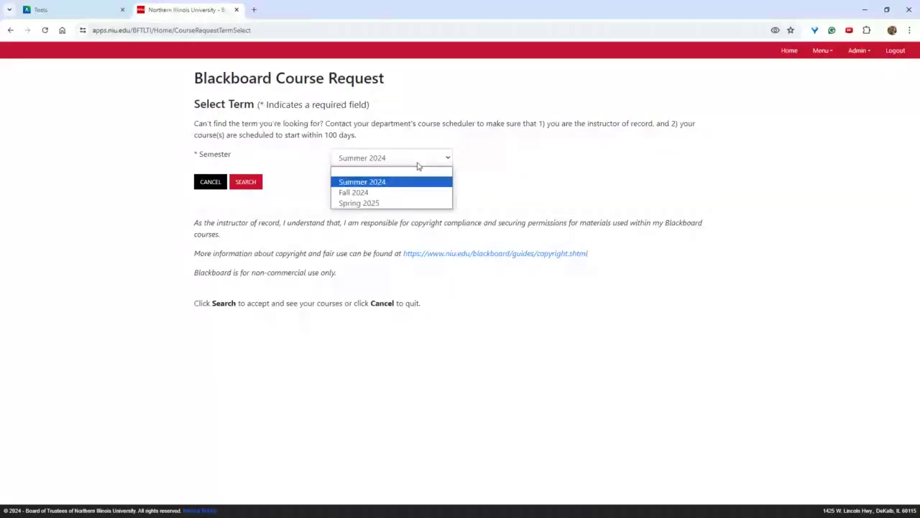
pyautogui.click(396, 192)
pyautogui.click(248, 182)
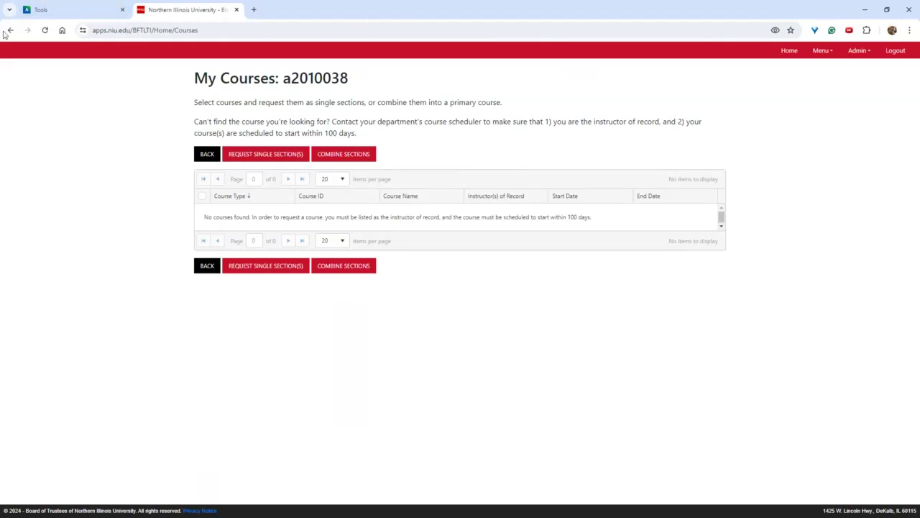
# Step: Return to the Blackboard Faculty Tools home page and open My Shells
pyautogui.click(65, 13)
pyautogui.click(186, 10)
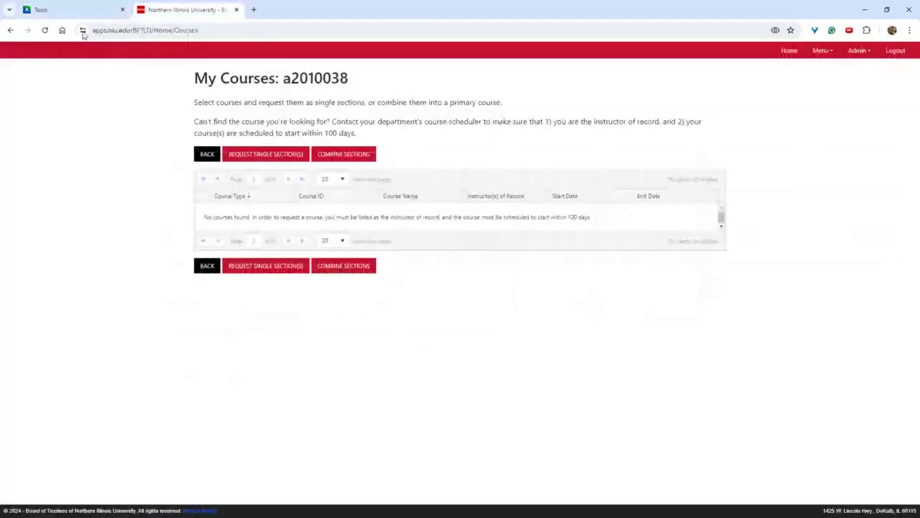
pyautogui.click(10, 30)
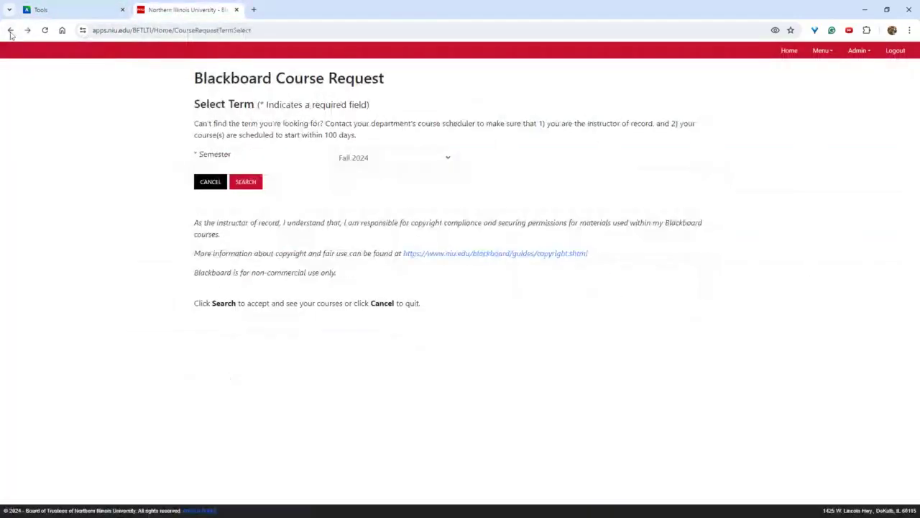
pyautogui.click(10, 30)
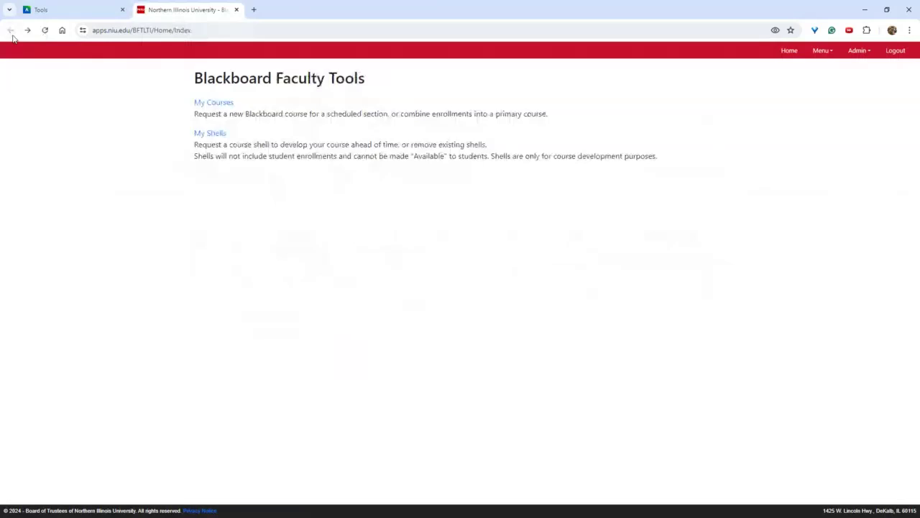
pyautogui.click(205, 135)
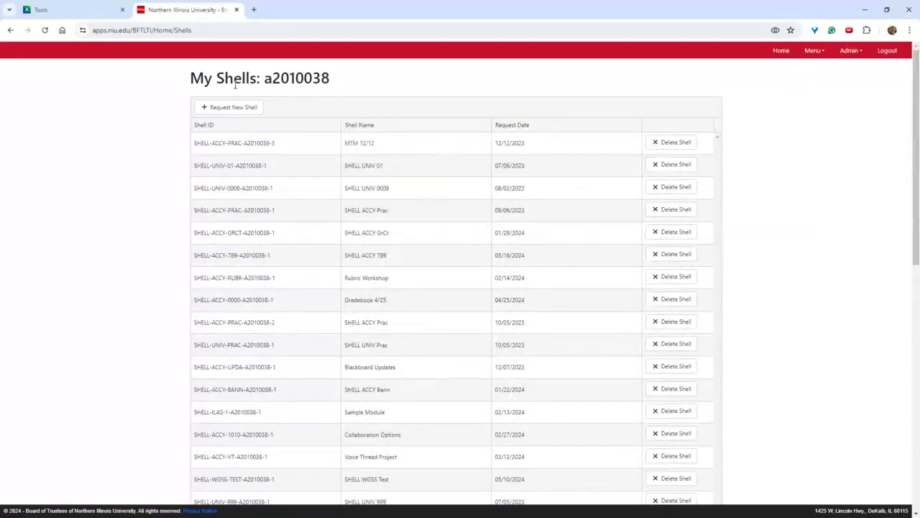
# Step: Request a new course shell with subject ACCY and course number Bb1
pyautogui.click(223, 109)
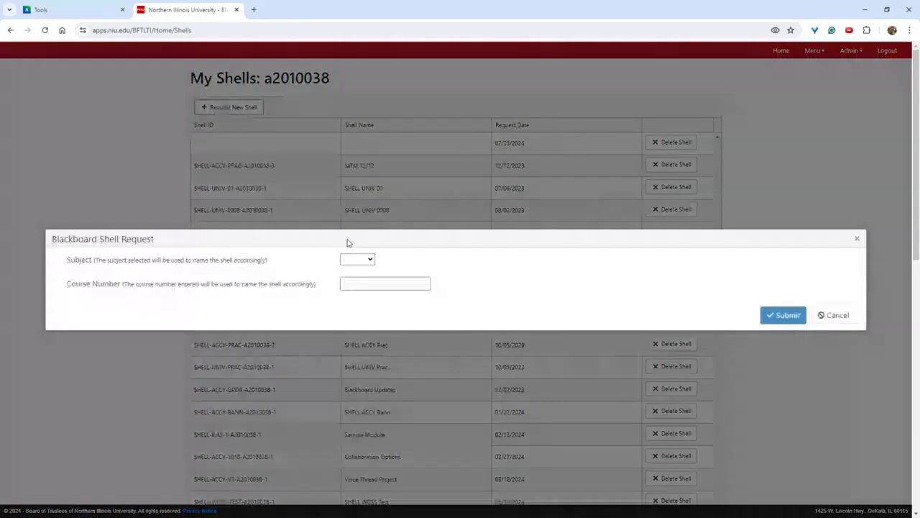
pyautogui.click(366, 259)
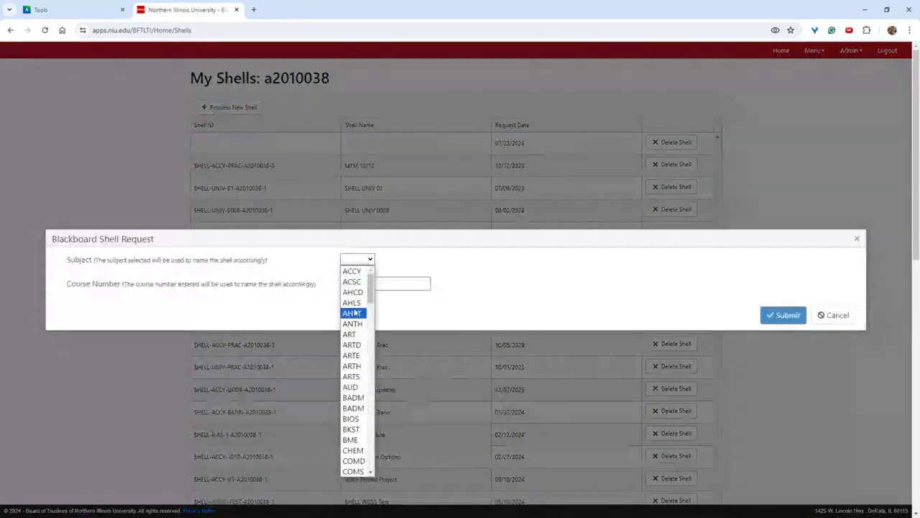
pyautogui.click(351, 271)
pyautogui.click(378, 281)
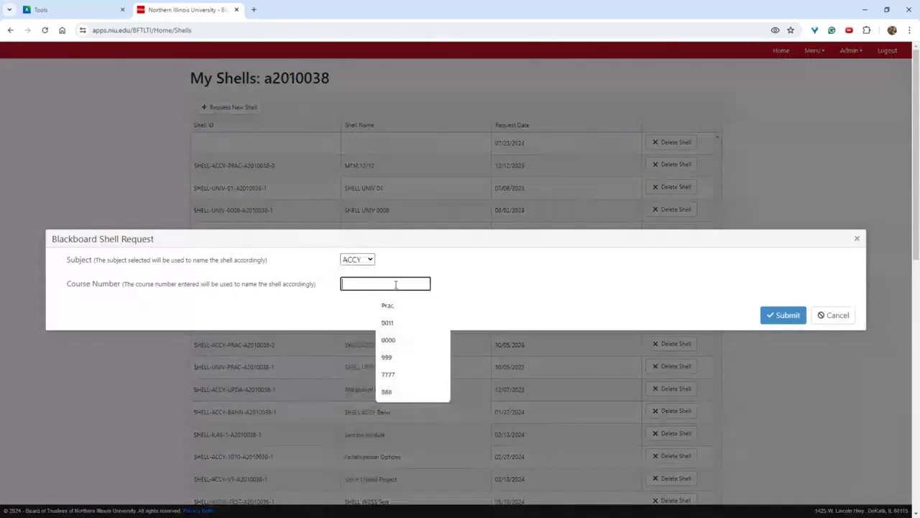
pyautogui.write('0011')
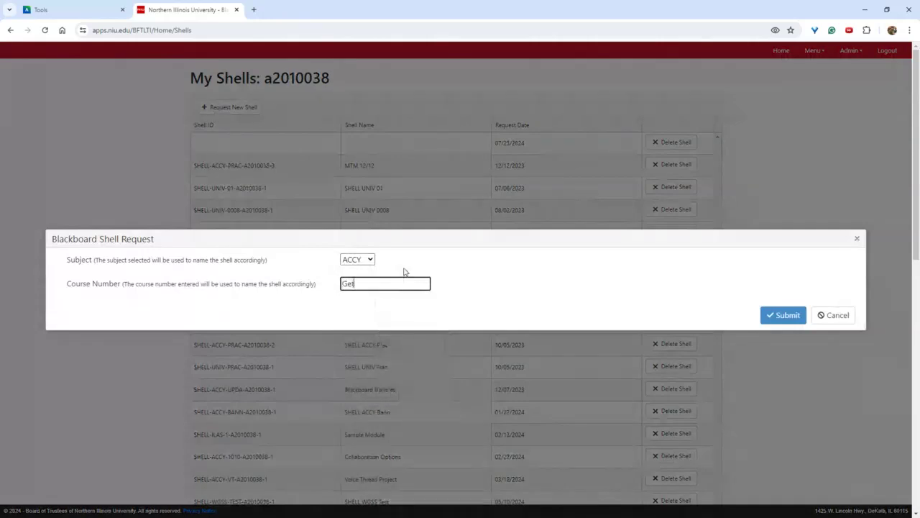
pyautogui.press('BackSpace')
pyautogui.press('BackSpace')
pyautogui.press('BackSpace')
pyautogui.press('BackSpace')
pyautogui.write('Bb1')
pyautogui.click(789, 316)
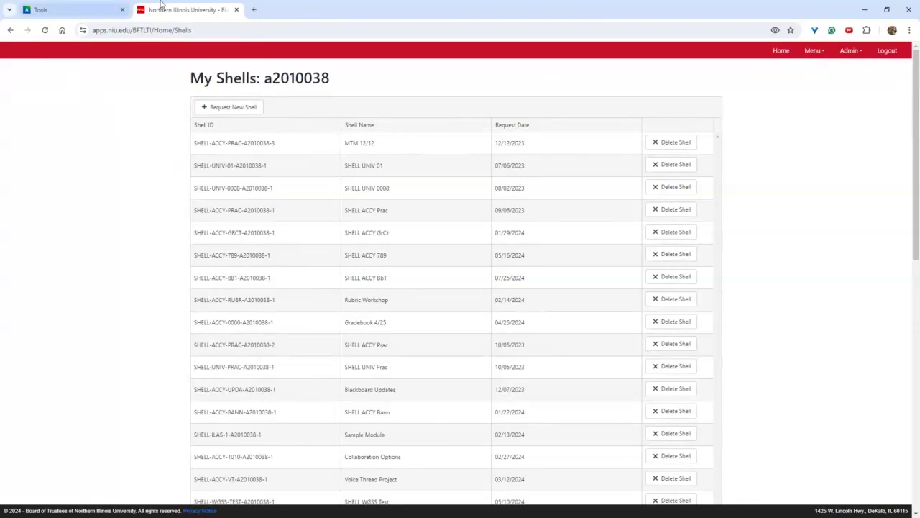
# Step: Switch back to the main Blackboard site, open the Courses list and reload it
pyautogui.click(108, 12)
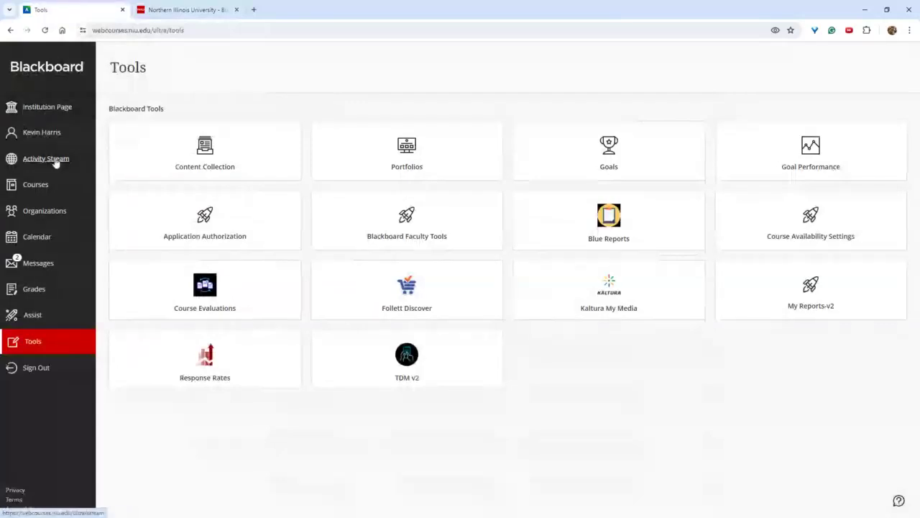
pyautogui.click(40, 186)
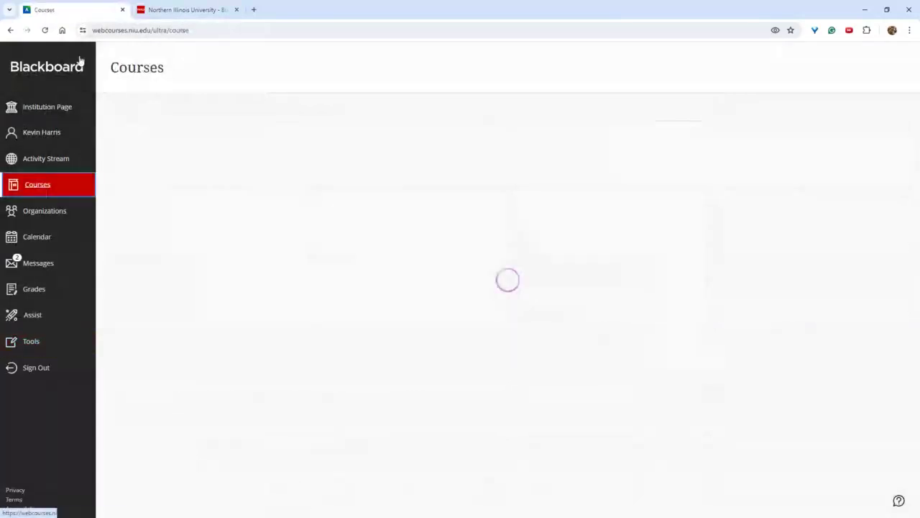
pyautogui.click(208, 31)
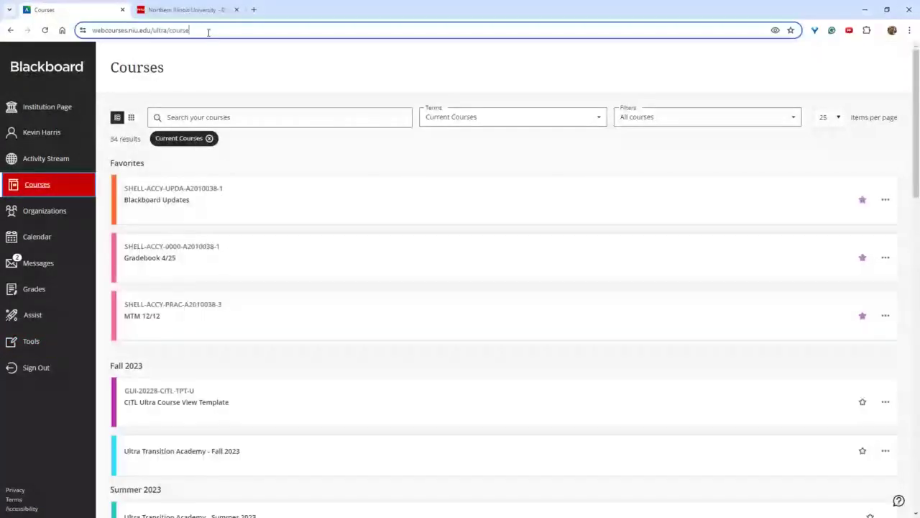
pyautogui.press('Return')
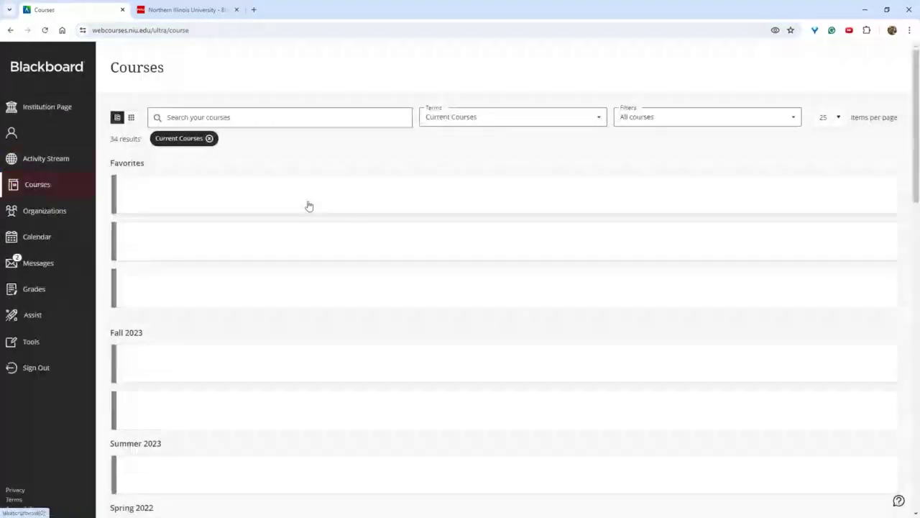
# Step: Find the SHELL ACCY Bb1 course among the current courses and open it
pyautogui.scroll(-5, 291, 259)
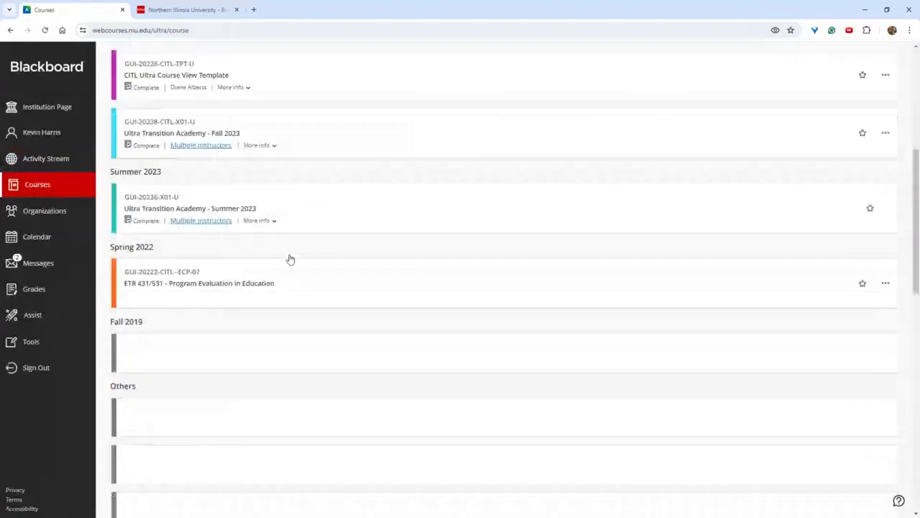
pyautogui.scroll(5, 290, 260)
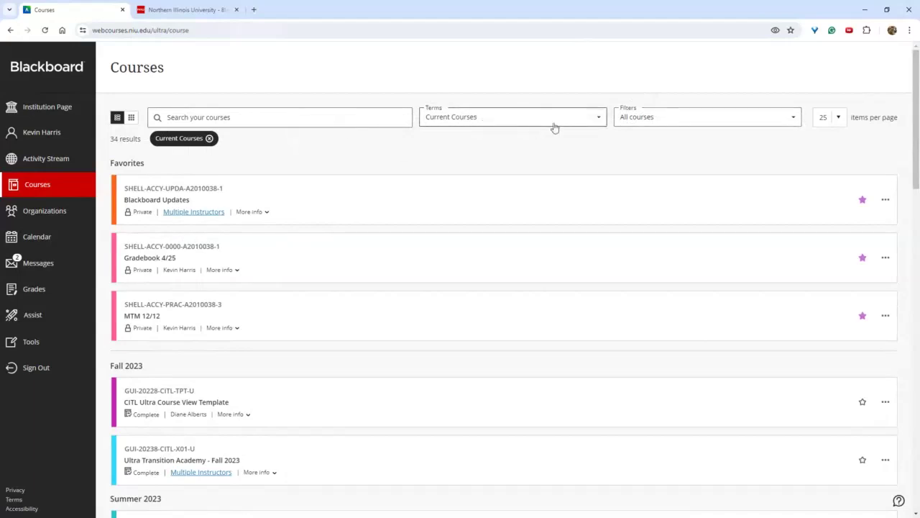
pyautogui.scroll(-4, 337, 182)
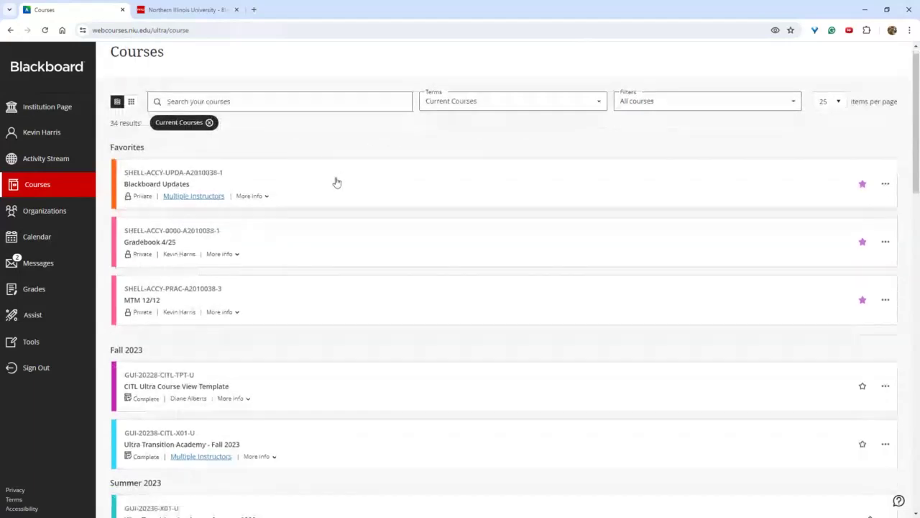
pyautogui.scroll(-6, 333, 179)
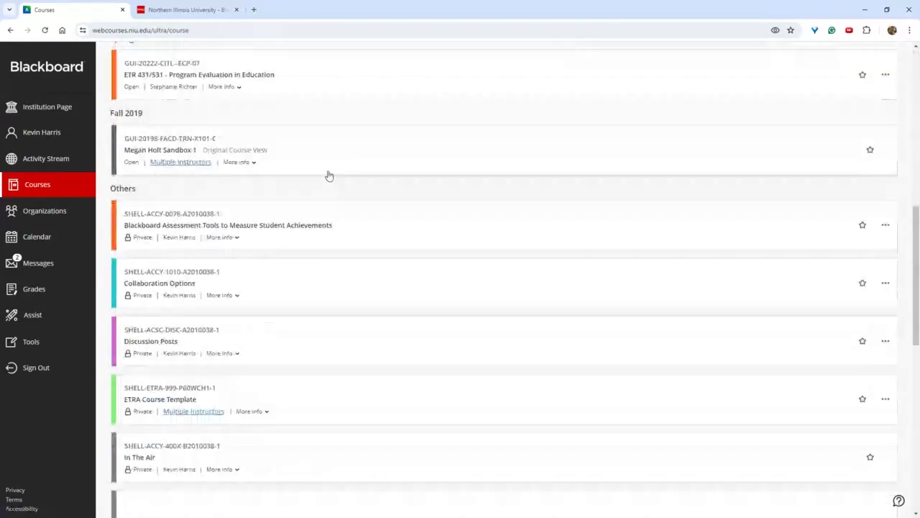
pyautogui.scroll(-3, 300, 177)
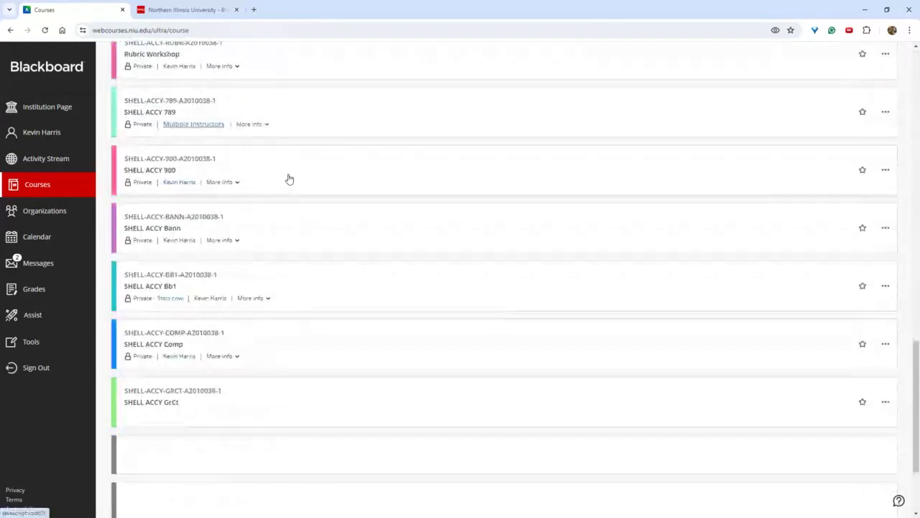
pyautogui.click(210, 289)
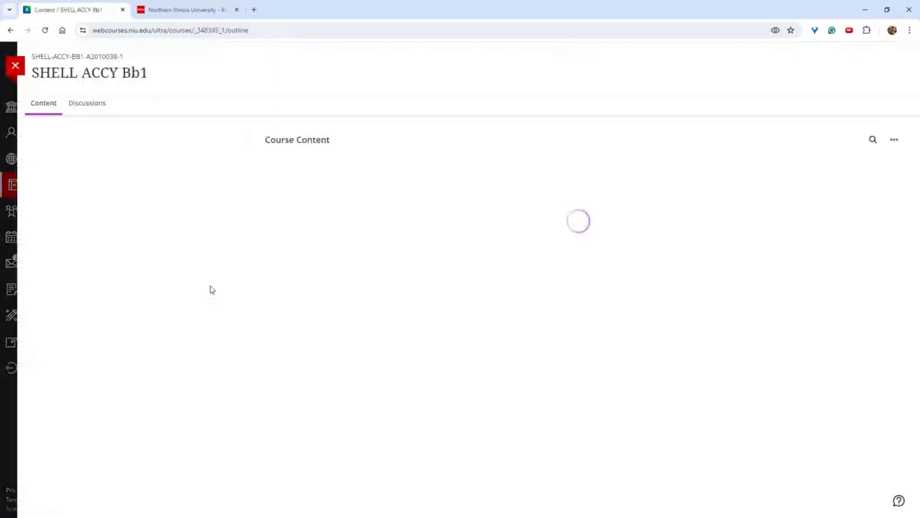
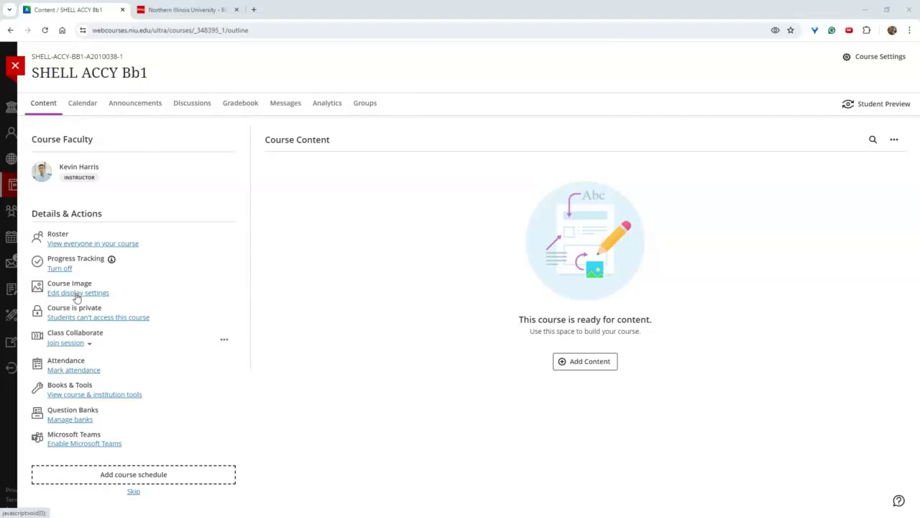
# Step: Examine the image source options in the course image display settings, and close the settings without changing anything
pyautogui.click(77, 295)
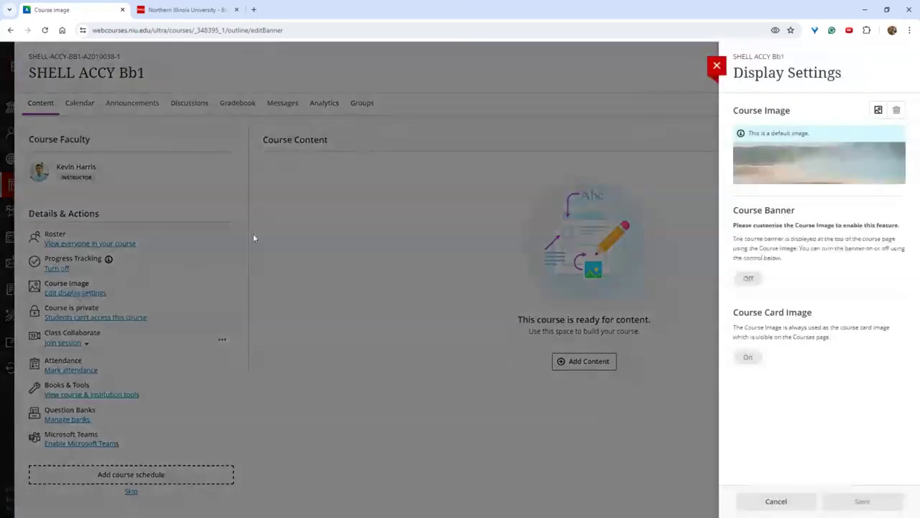
pyautogui.click(876, 110)
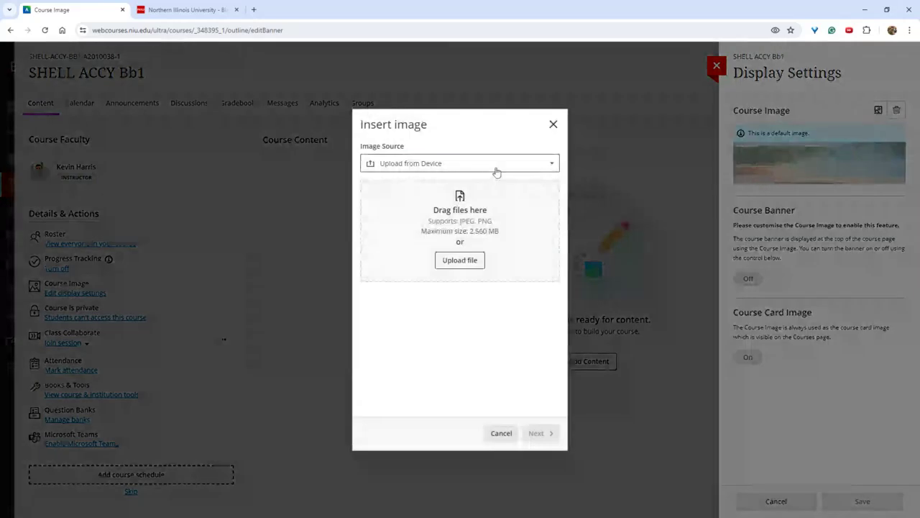
pyautogui.click(494, 165)
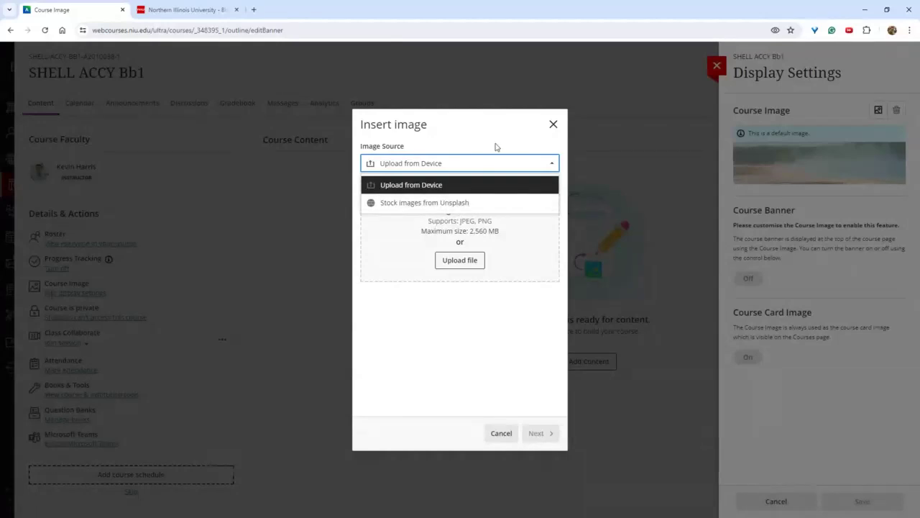
pyautogui.click(551, 125)
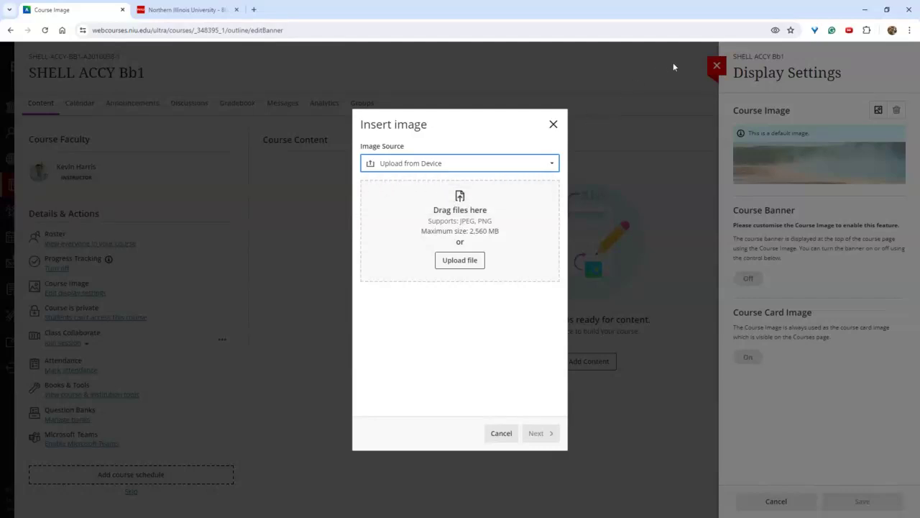
pyautogui.click(712, 69)
pyautogui.click(713, 70)
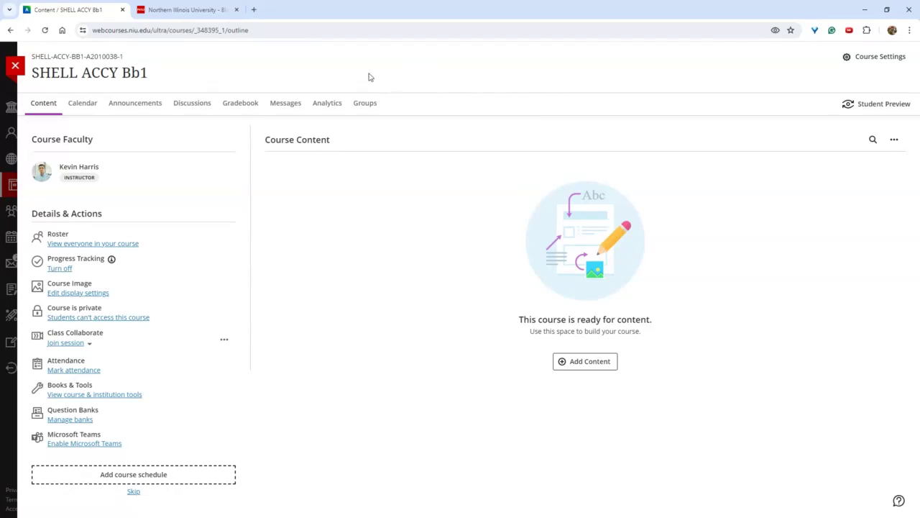
# Step: Open the course gradebook and look through its Grades and Students views, ending on Gradable Items
pyautogui.click(248, 112)
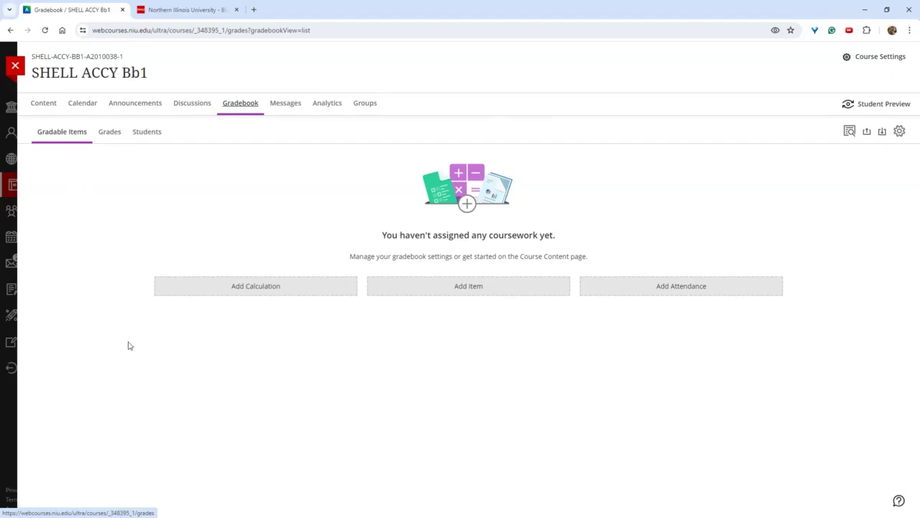
pyautogui.click(104, 131)
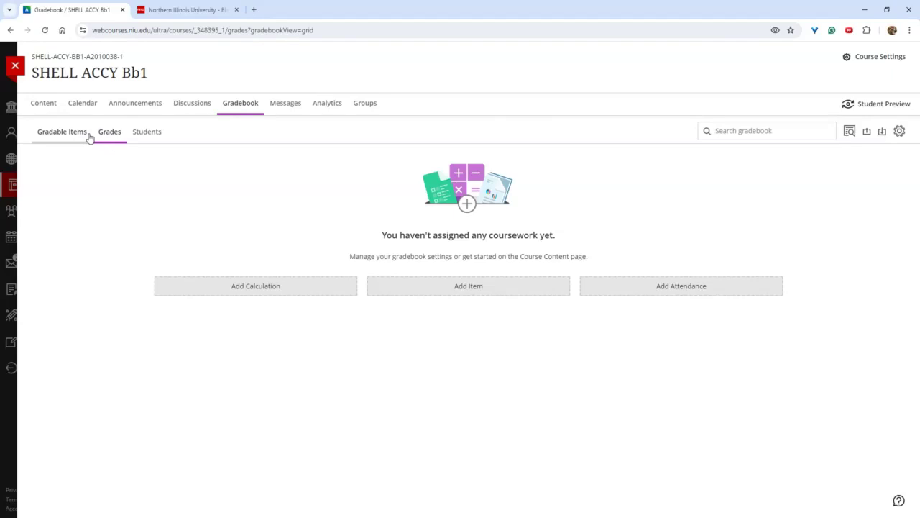
pyautogui.click(146, 136)
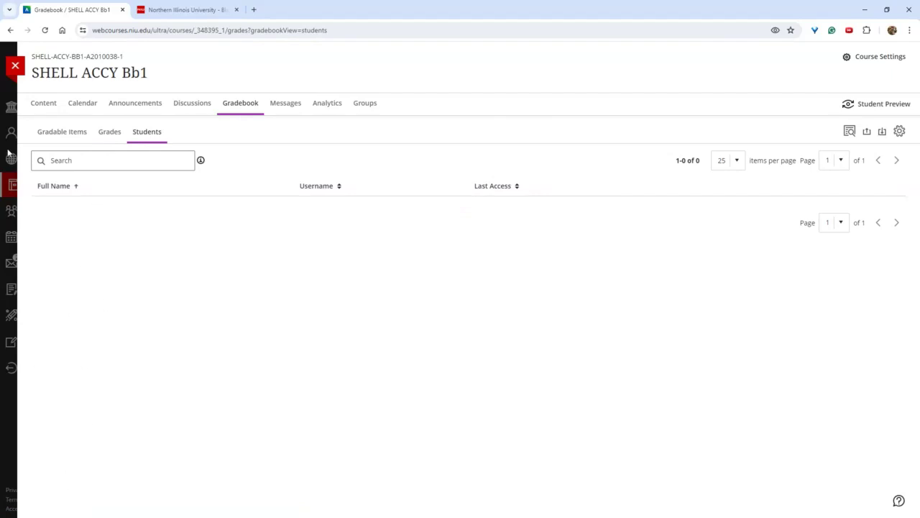
pyautogui.click(63, 137)
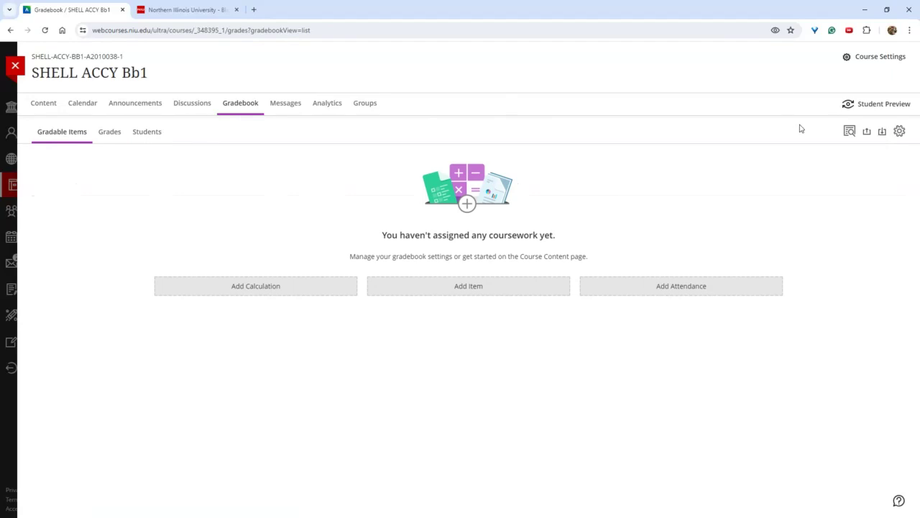
# Step: Open the gradebook settings and examine the grade ranges of the Letter grade schema
pyautogui.click(900, 133)
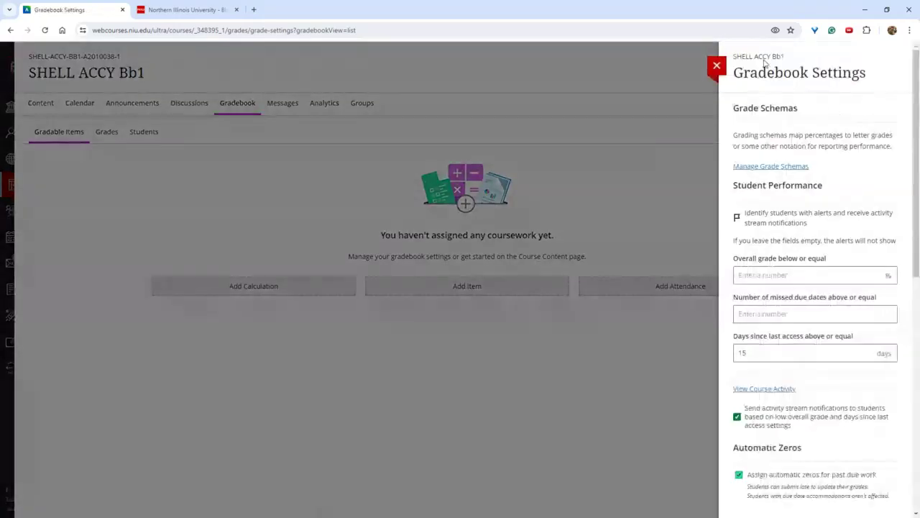
pyautogui.click(787, 171)
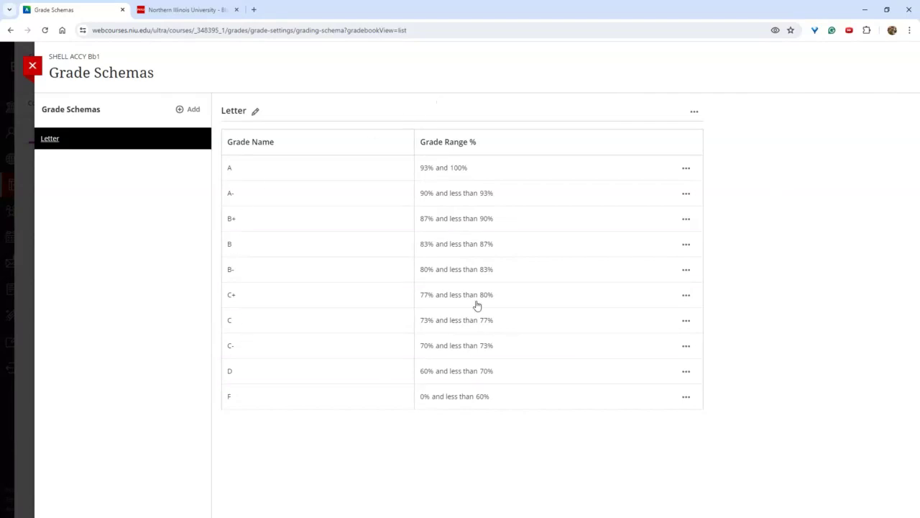
pyautogui.moveTo(384, 228)
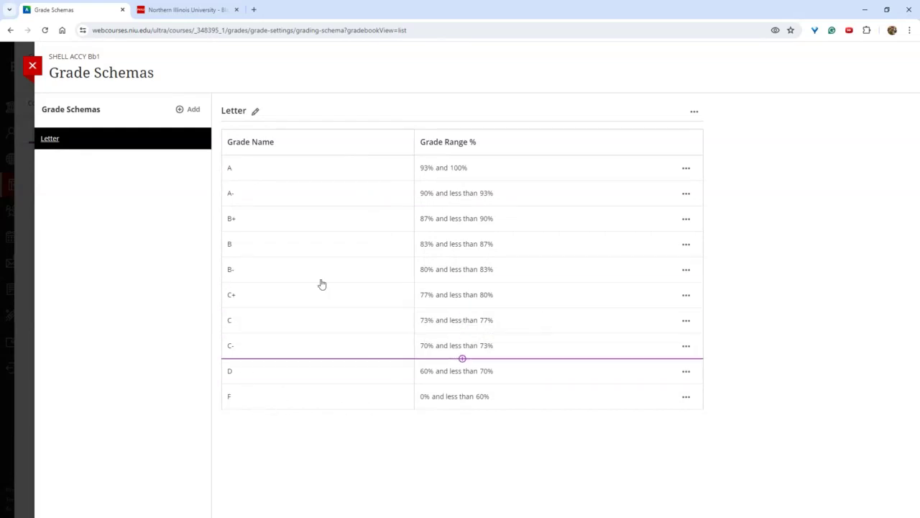
# Step: Try inserting a new grade row below A in the Letter schema, and delete it again
pyautogui.moveTo(462, 181)
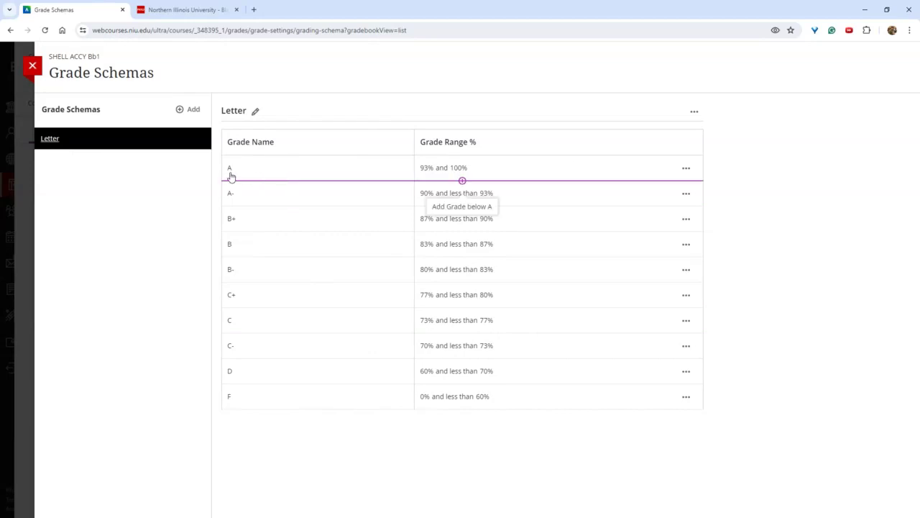
pyautogui.moveTo(463, 206)
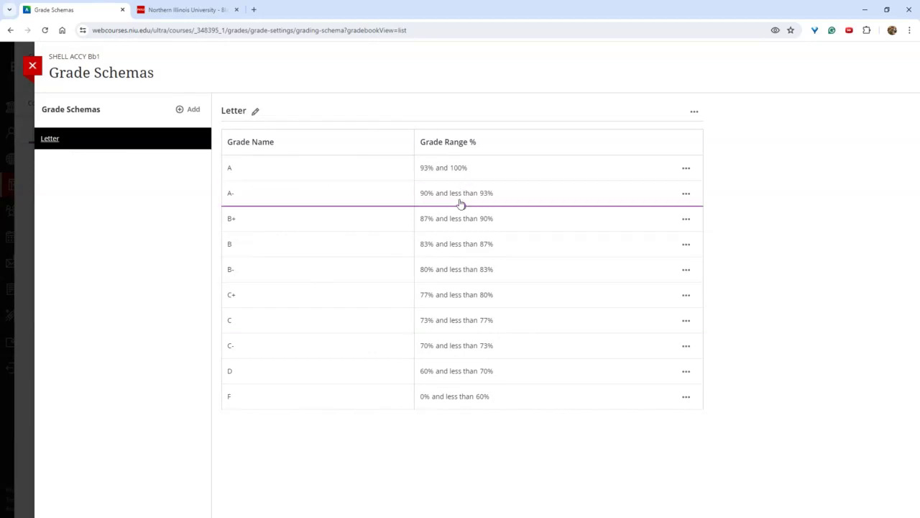
pyautogui.moveTo(463, 232)
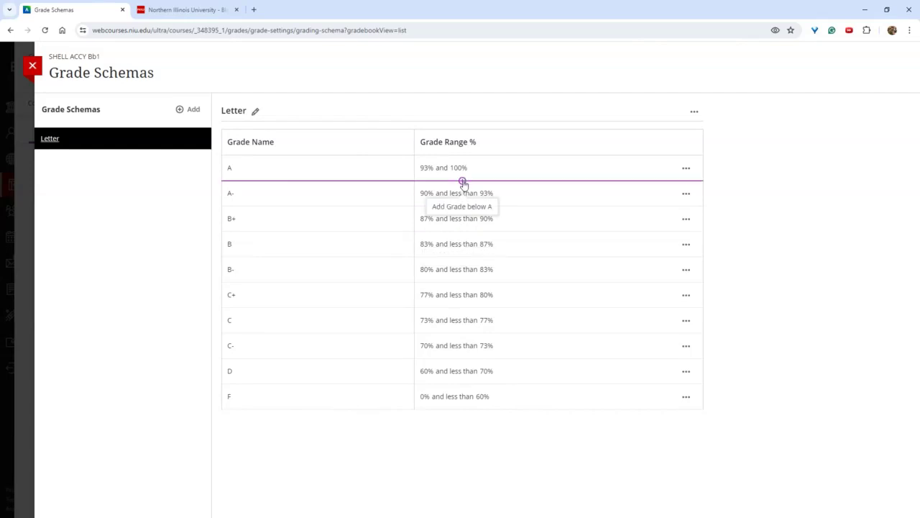
pyautogui.click(462, 181)
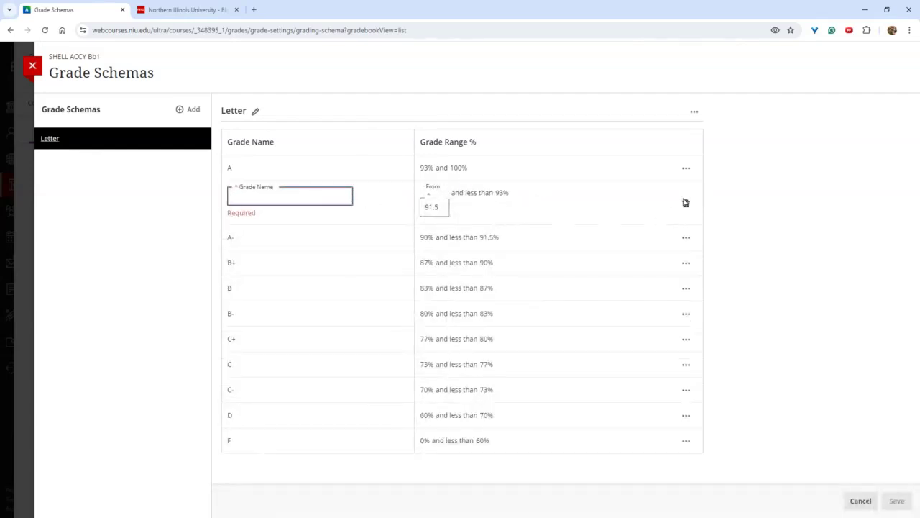
pyautogui.click(686, 204)
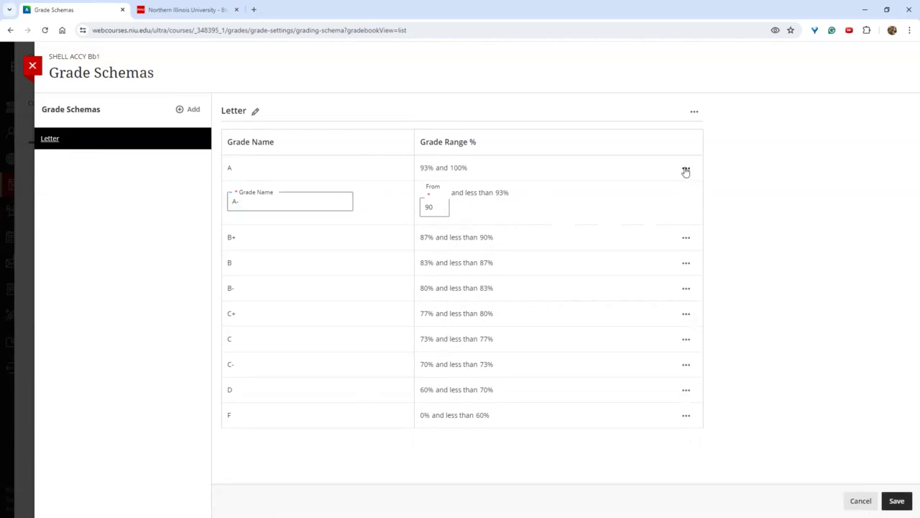
# Step: Try changing the A grade's range to start from 90, and discard the schema edit
pyautogui.click(686, 168)
pyautogui.click(690, 186)
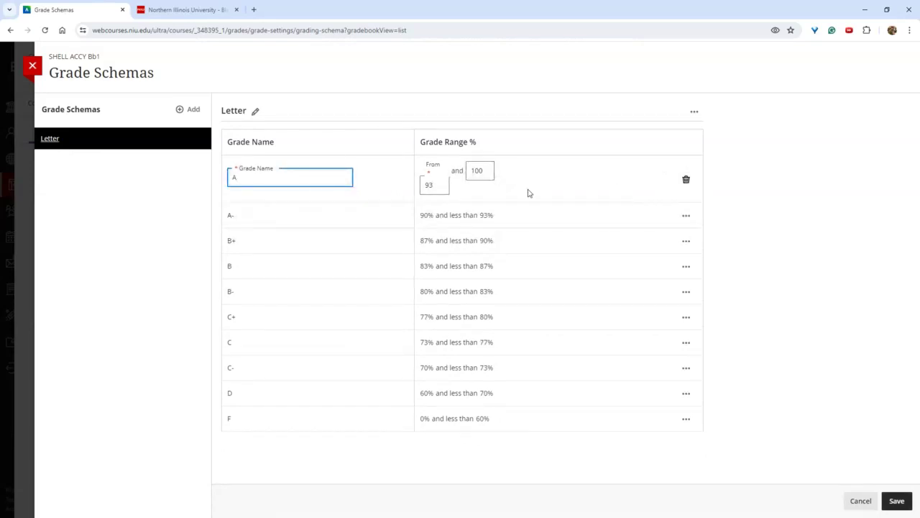
pyautogui.click(434, 186)
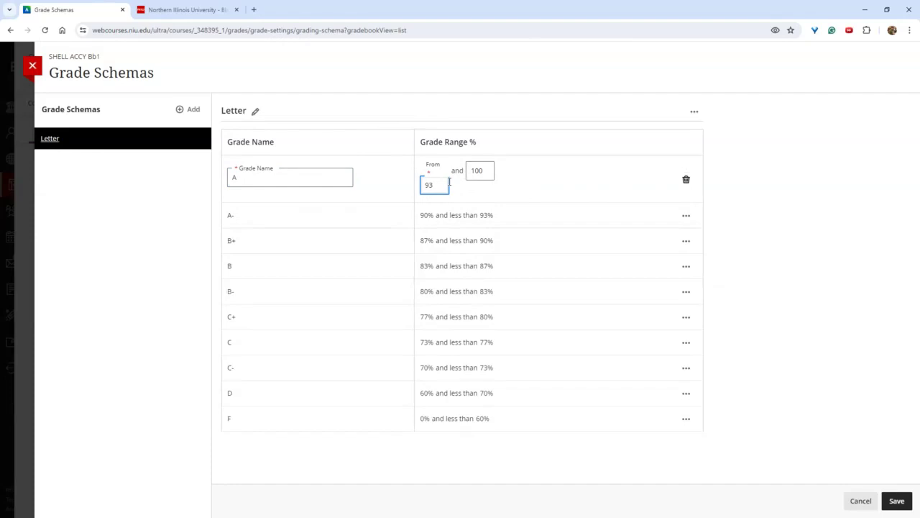
pyautogui.press('BackSpace')
pyautogui.press('BackSpace')
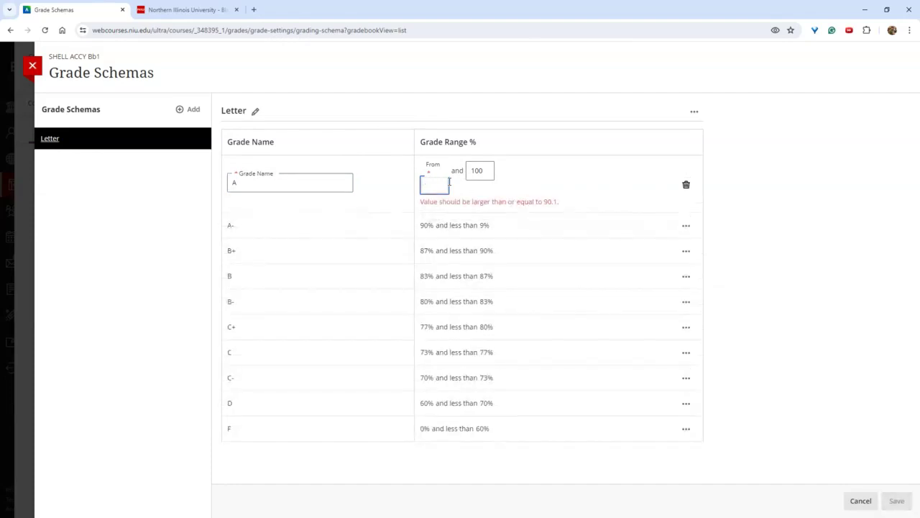
pyautogui.write('90')
pyautogui.click(744, 195)
pyautogui.click(868, 506)
pyautogui.click(535, 325)
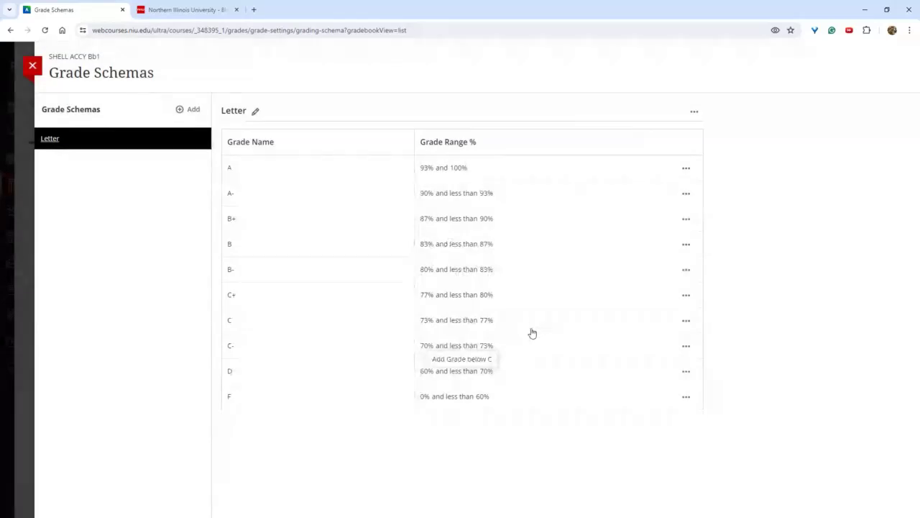
# Step: Return to the gradebook settings, start the overall grade setup with the Points calculation, and review its grade categories
pyautogui.click(40, 71)
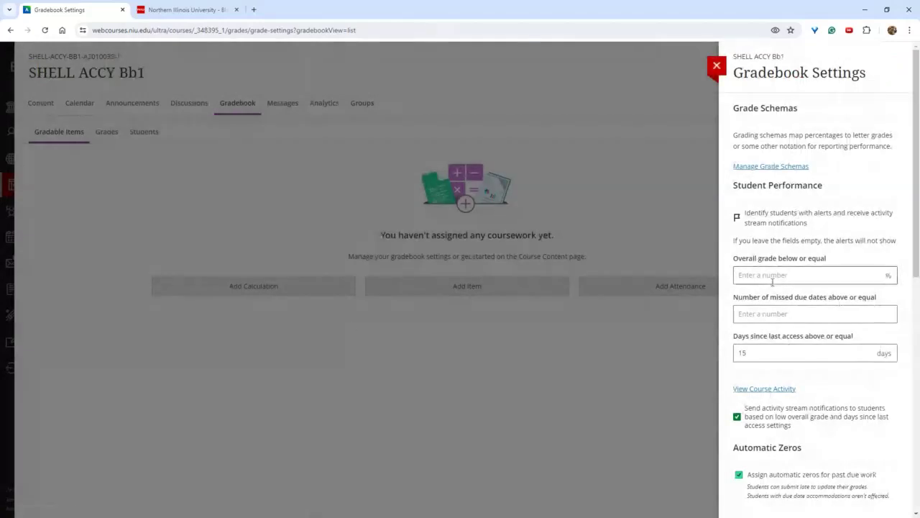
pyautogui.scroll(-3, 767, 294)
pyautogui.scroll(-3, 766, 294)
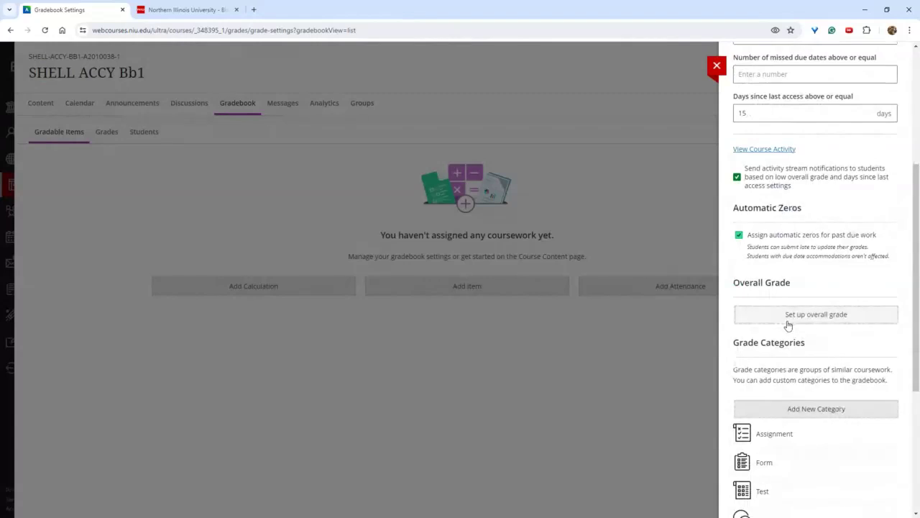
pyautogui.click(789, 323)
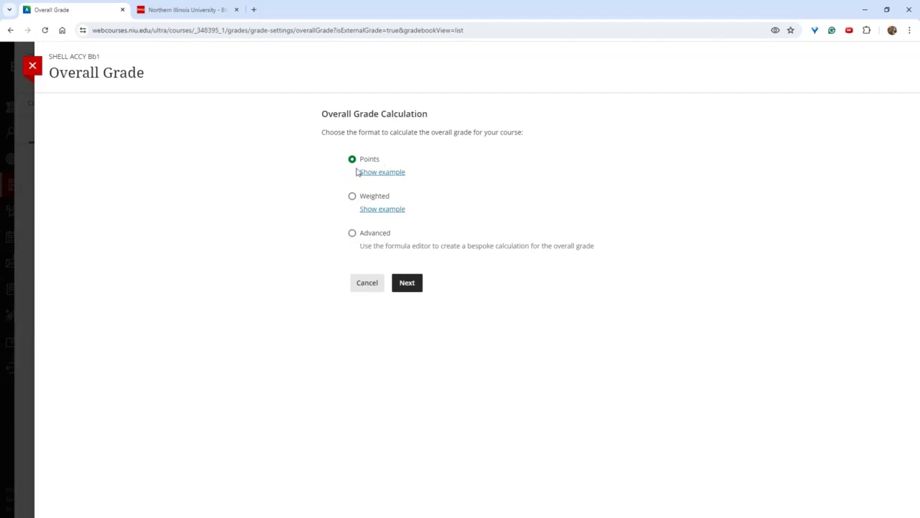
pyautogui.click(413, 285)
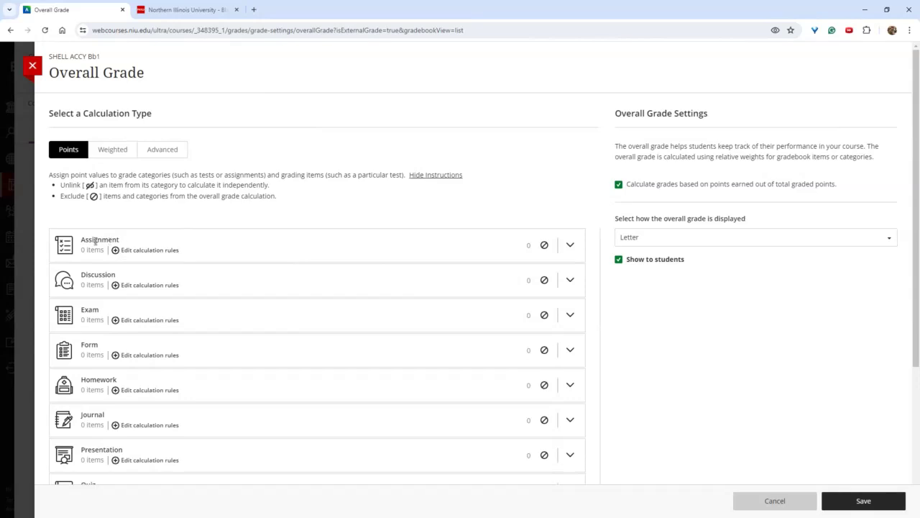
pyautogui.scroll(-3, 128, 225)
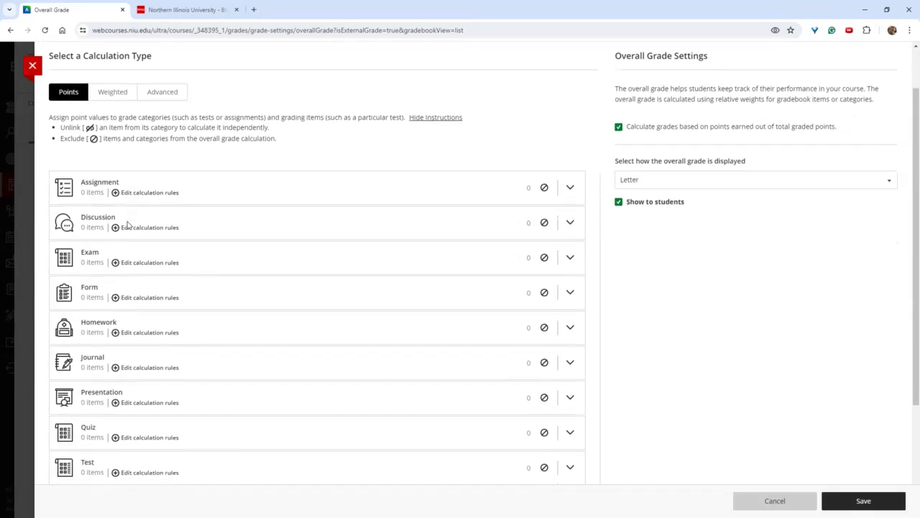
pyautogui.scroll(-2, 128, 225)
pyautogui.scroll(2, 131, 257)
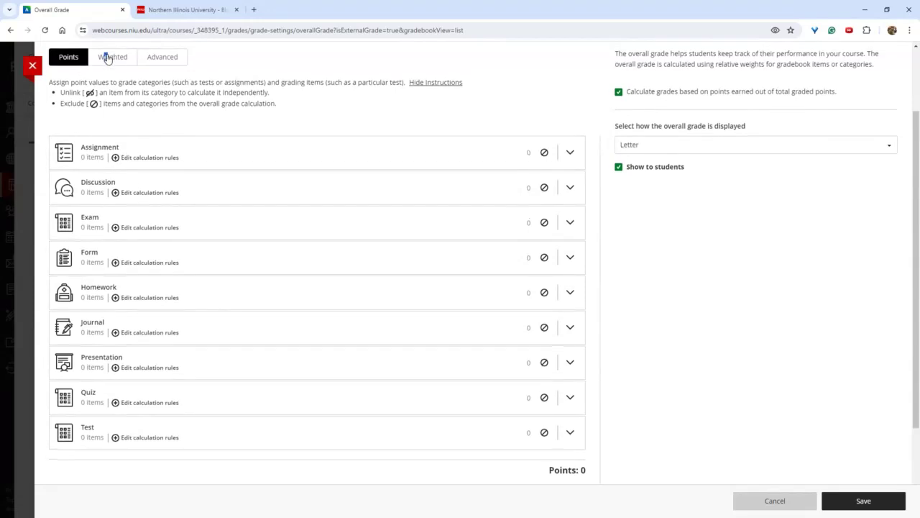
# Step: Change the overall grade calculation to Weighted, and set and lock the Assignment category at 30%
pyautogui.click(108, 58)
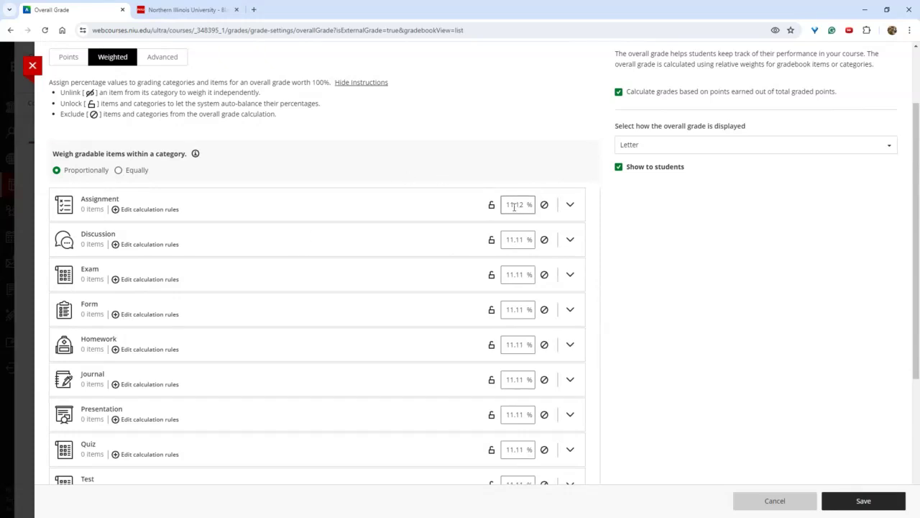
pyautogui.click(507, 205)
pyautogui.doubleClick(523, 204)
pyautogui.write('30')
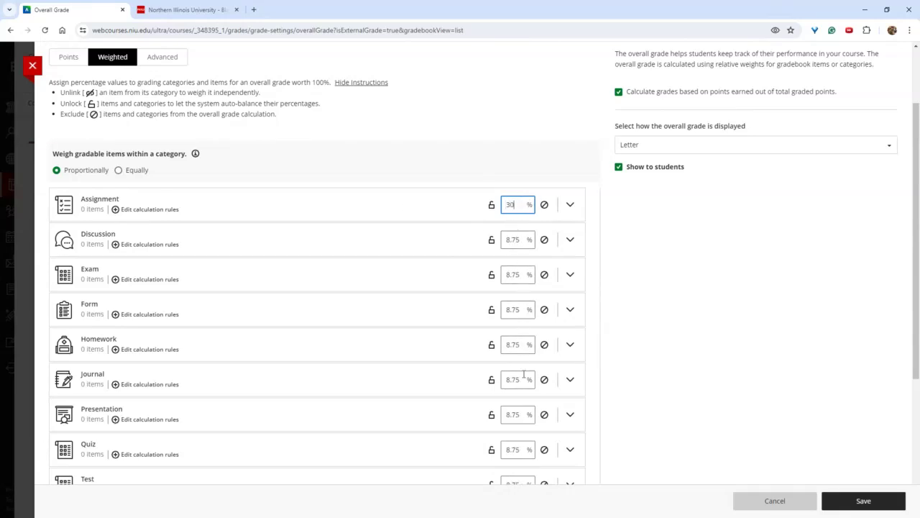
pyautogui.click(492, 205)
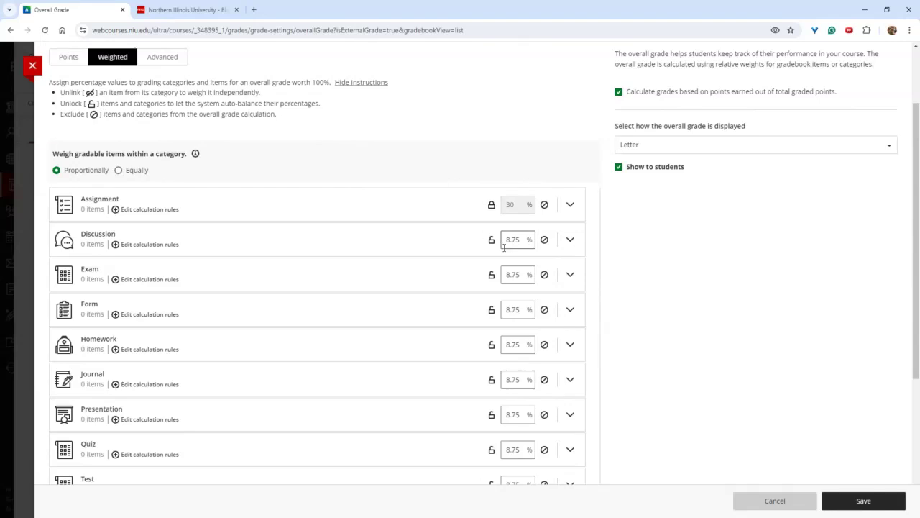
# Step: Set the Exam category's weight to 50% and lock it
pyautogui.doubleClick(513, 274)
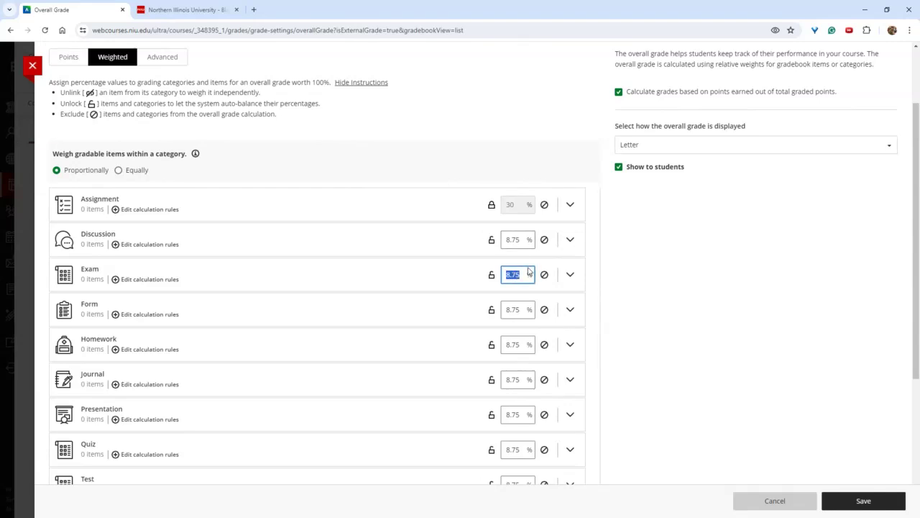
pyautogui.write('50')
pyautogui.click(492, 274)
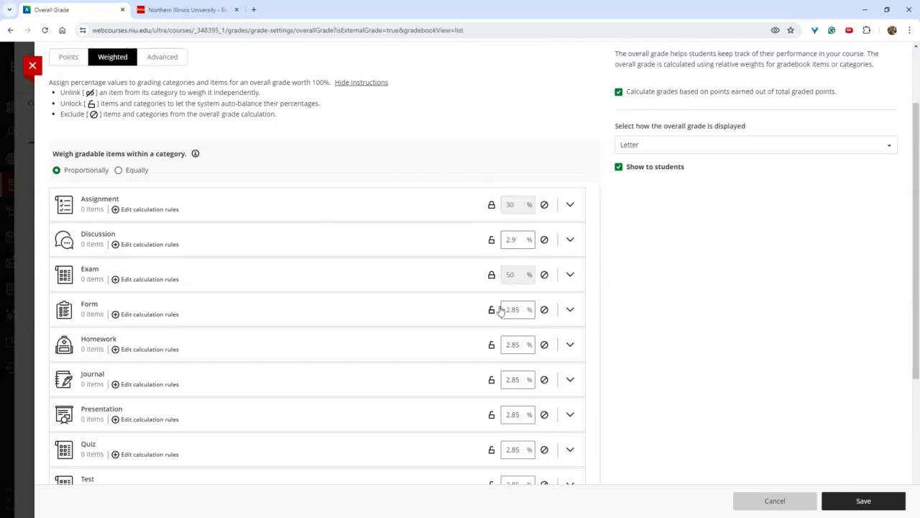
# Step: Set the Test category's weight to 20% and lock it, and review the category weights
pyautogui.scroll(-2, 481, 324)
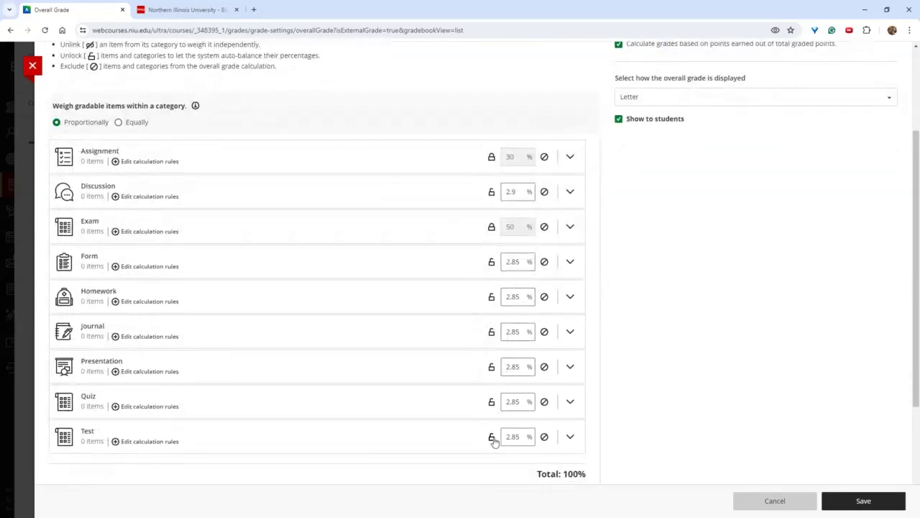
pyautogui.click(501, 437)
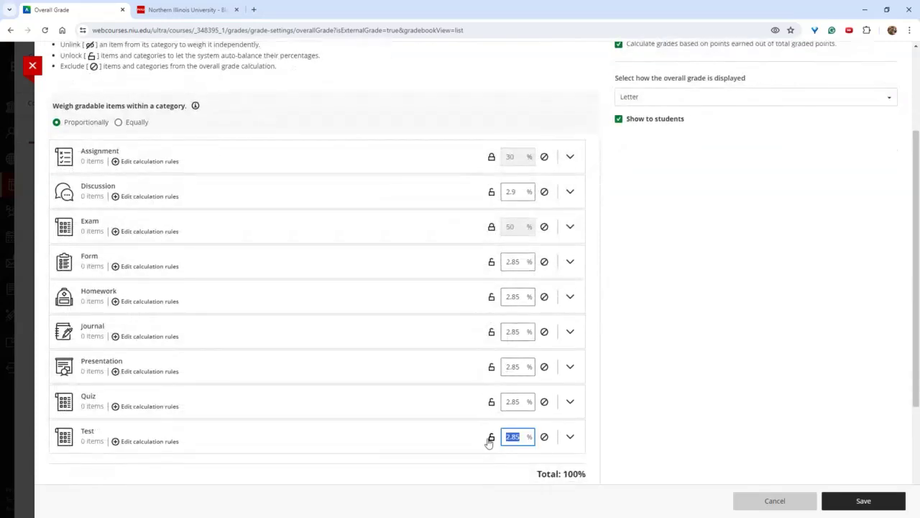
pyautogui.write('2.830')
pyautogui.doubleClick(511, 437)
pyautogui.write('20')
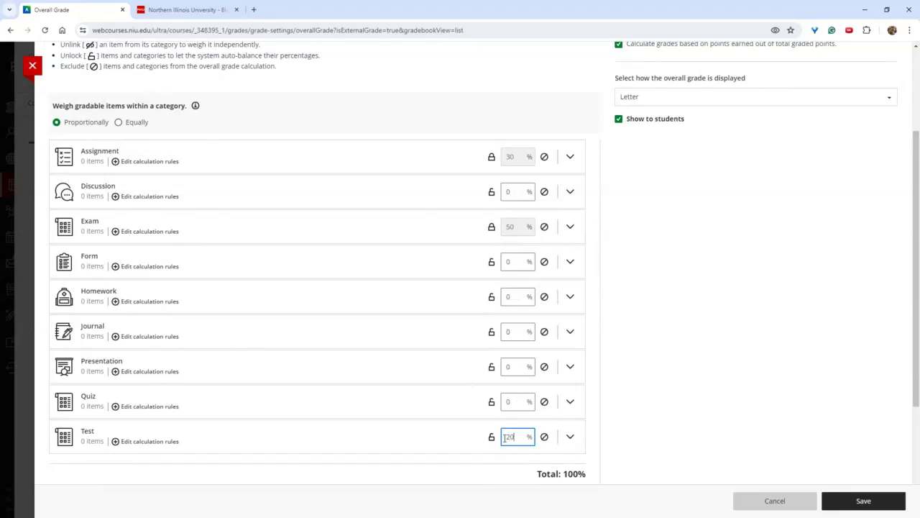
pyautogui.click(491, 437)
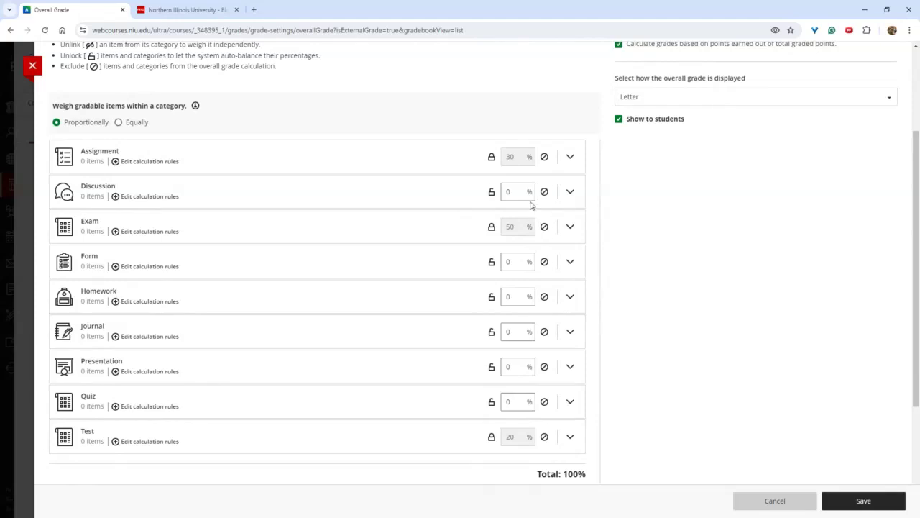
pyautogui.scroll(1, 510, 240)
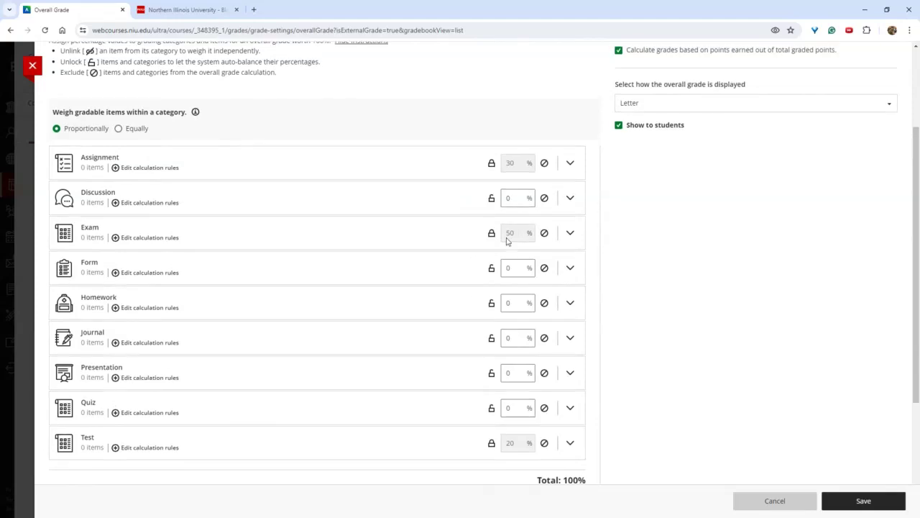
pyautogui.scroll(-1, 462, 329)
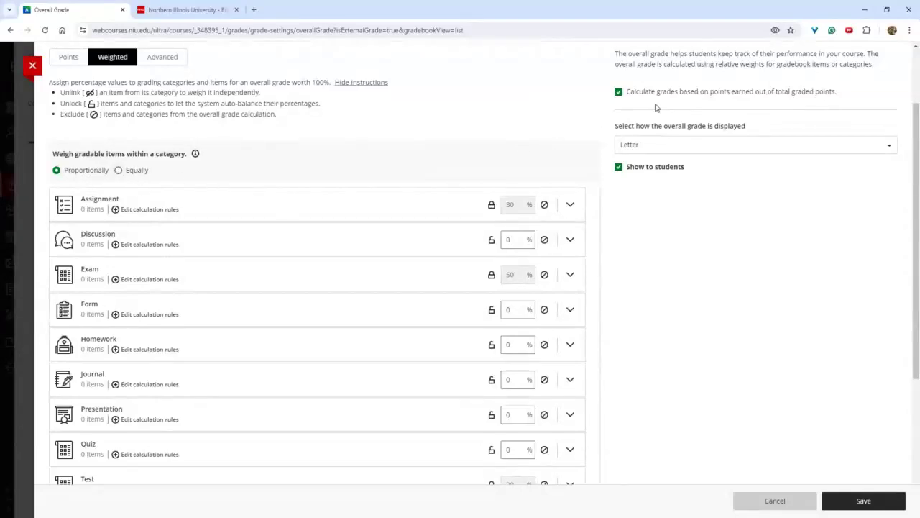
# Step: Set the overall grade calculation to Points, keep its display as Letter, save it, and return to the gradebook
pyautogui.scroll(2, 108, 122)
pyautogui.click(68, 106)
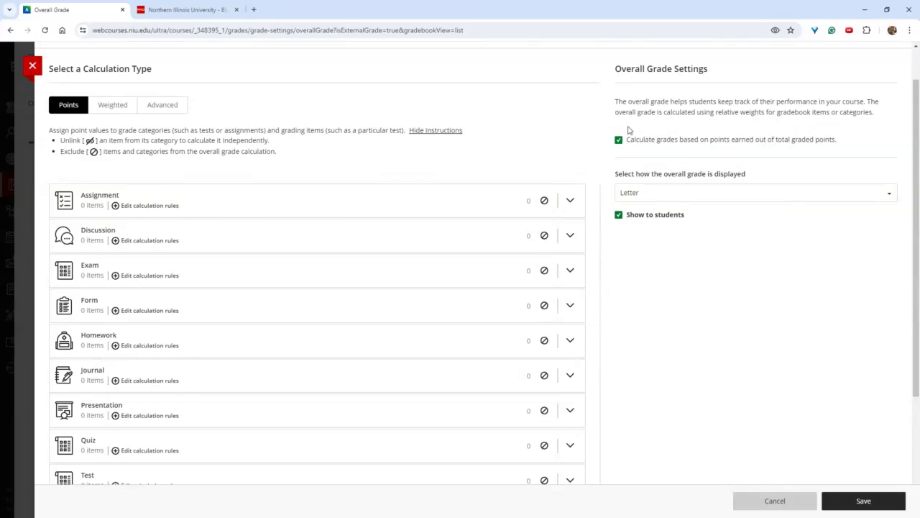
pyautogui.click(652, 195)
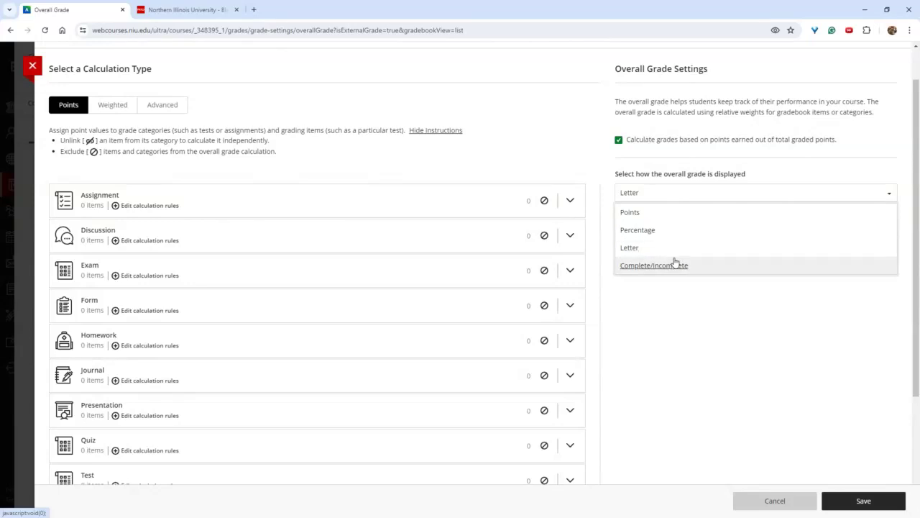
pyautogui.click(667, 190)
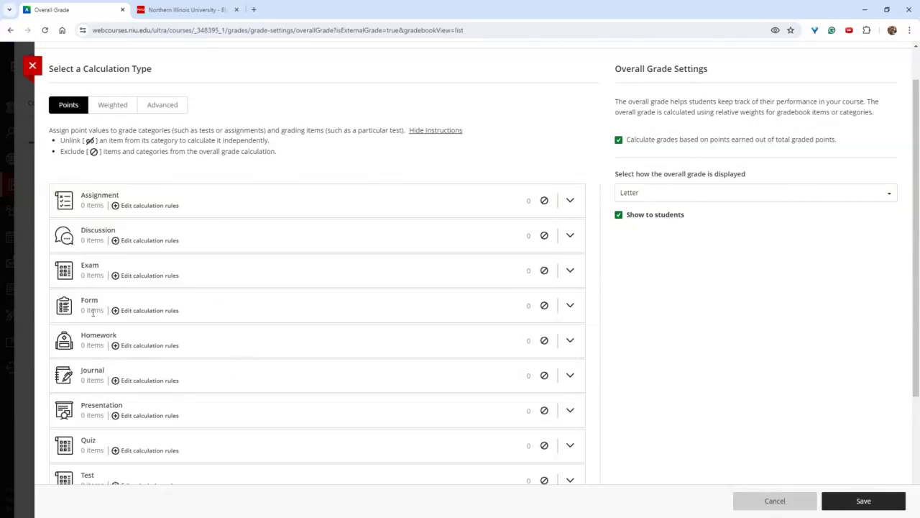
pyautogui.click(854, 500)
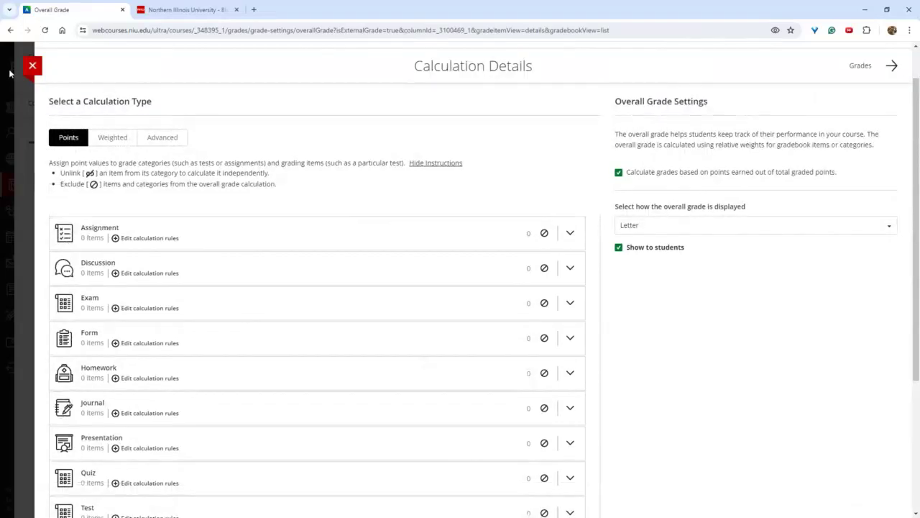
pyautogui.click(33, 64)
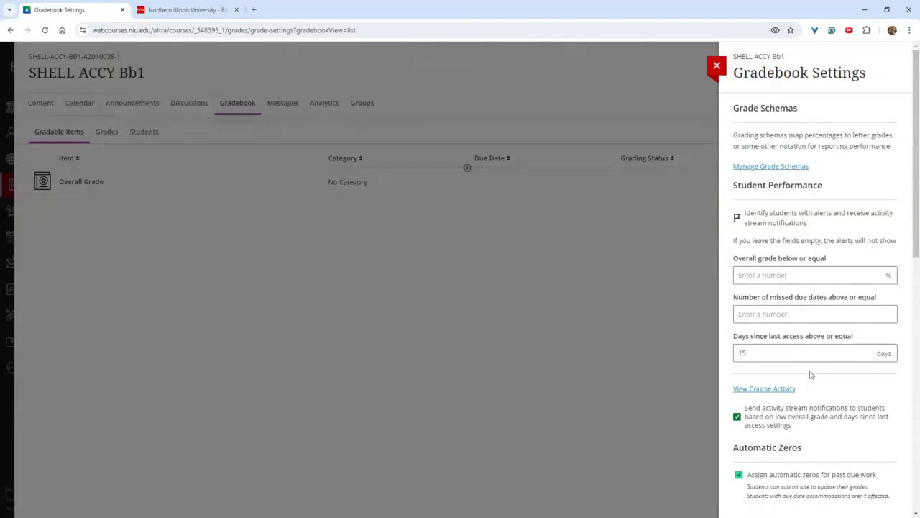
pyautogui.click(717, 66)
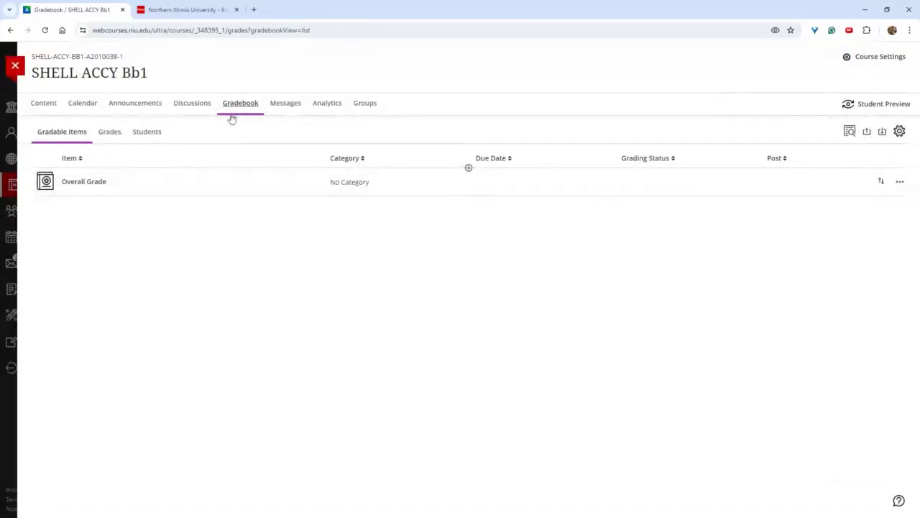
# Step: Open the gradebook settings and examine the options for turning off automatic zeros for past due work, leaving the dialog without confirming
pyautogui.click(899, 132)
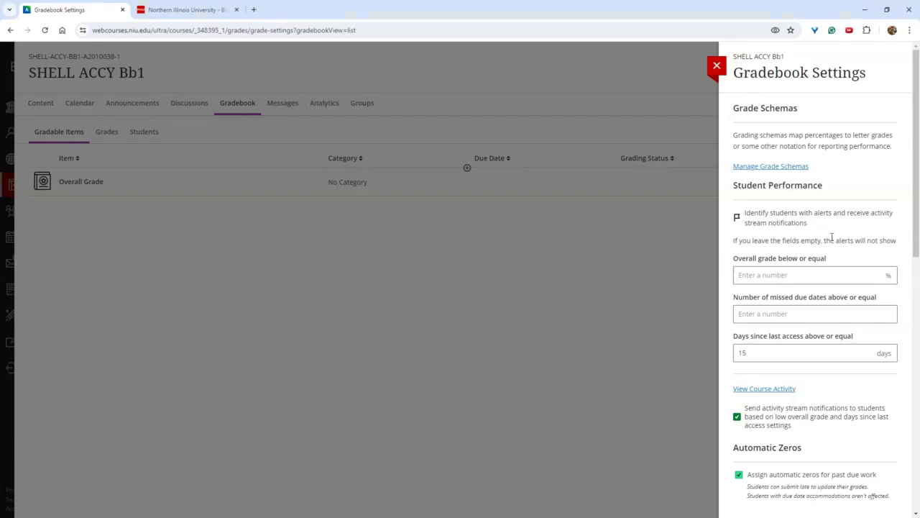
pyautogui.scroll(-2, 816, 302)
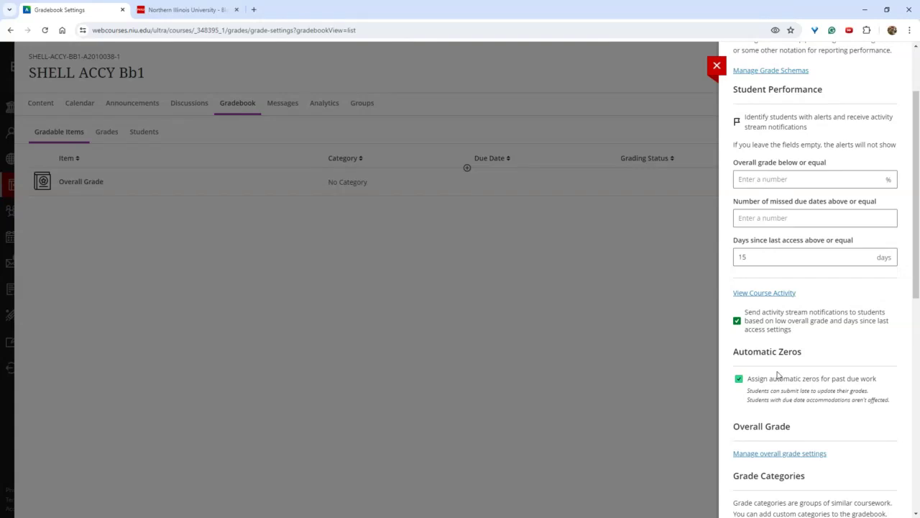
pyautogui.click(739, 379)
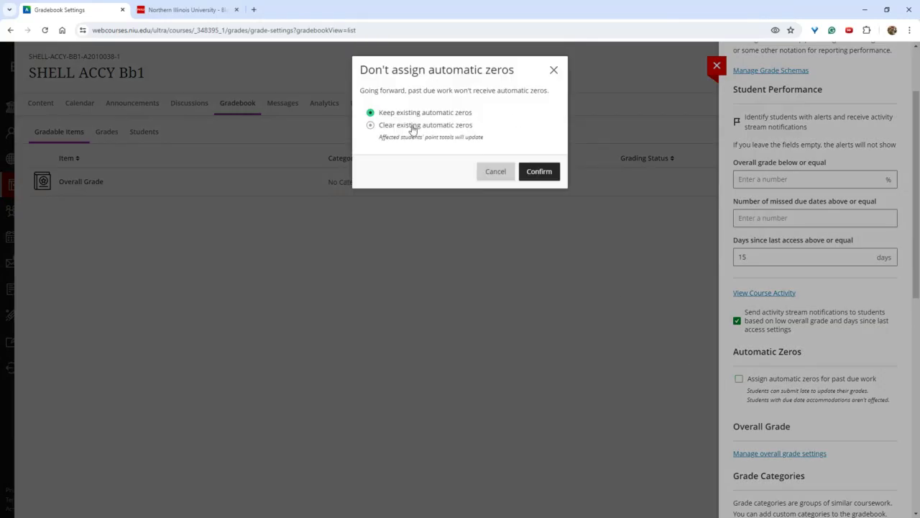
pyautogui.click(495, 172)
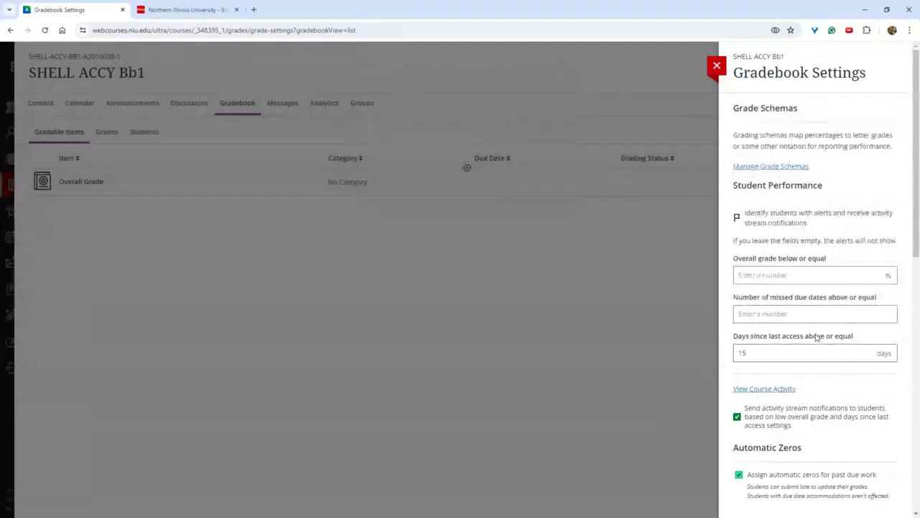
# Step: Examine the grade categories and course rubrics in the gradebook settings, and close the settings
pyautogui.scroll(-3, 812, 331)
pyautogui.scroll(-3, 804, 319)
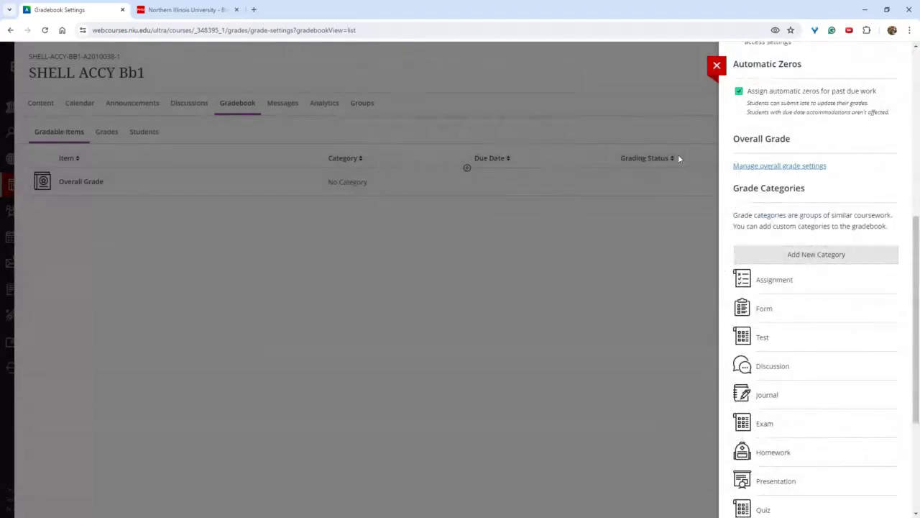
pyautogui.scroll(-2, 853, 261)
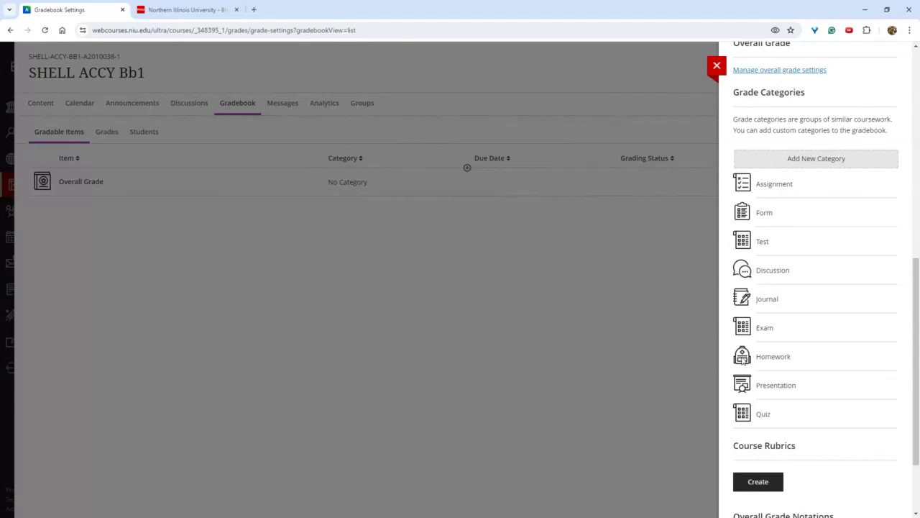
pyautogui.click(802, 162)
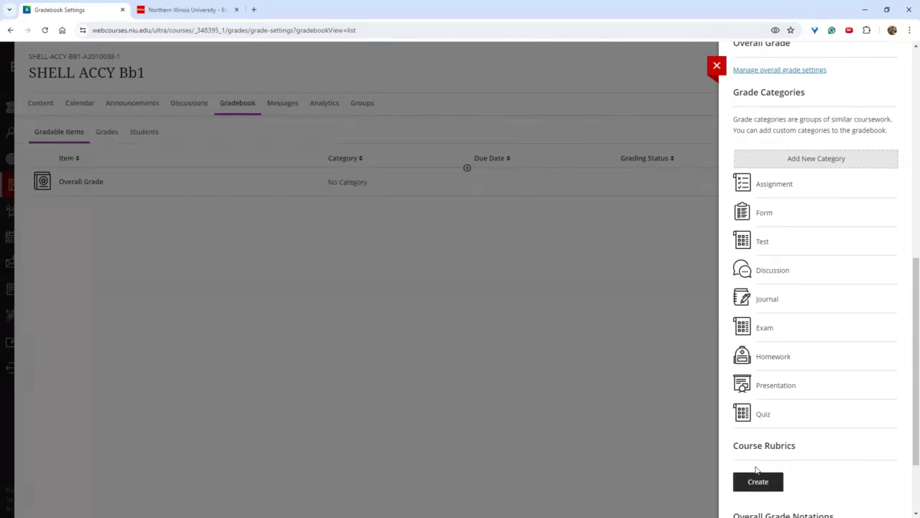
pyautogui.click(611, 427)
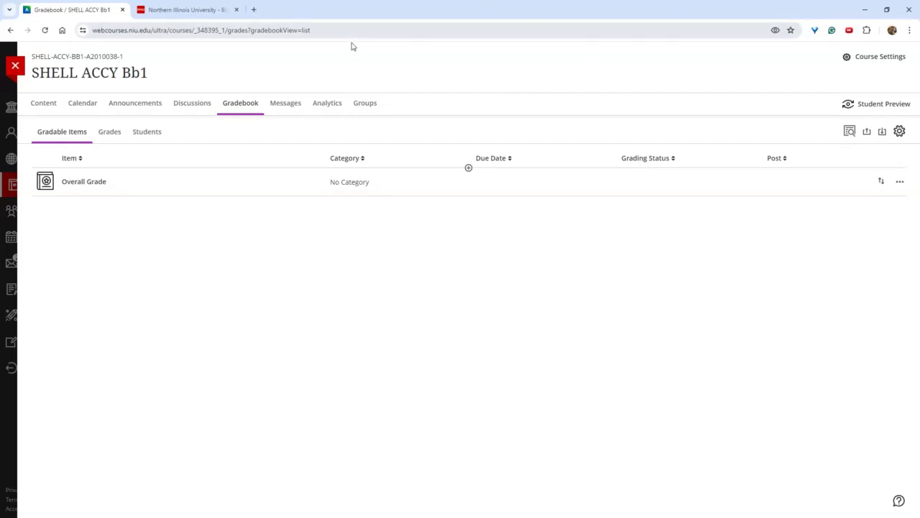
# Step: Switch the gradebook to the Grades grid and examine the options for adding a column beside Overall Grade
pyautogui.click(111, 140)
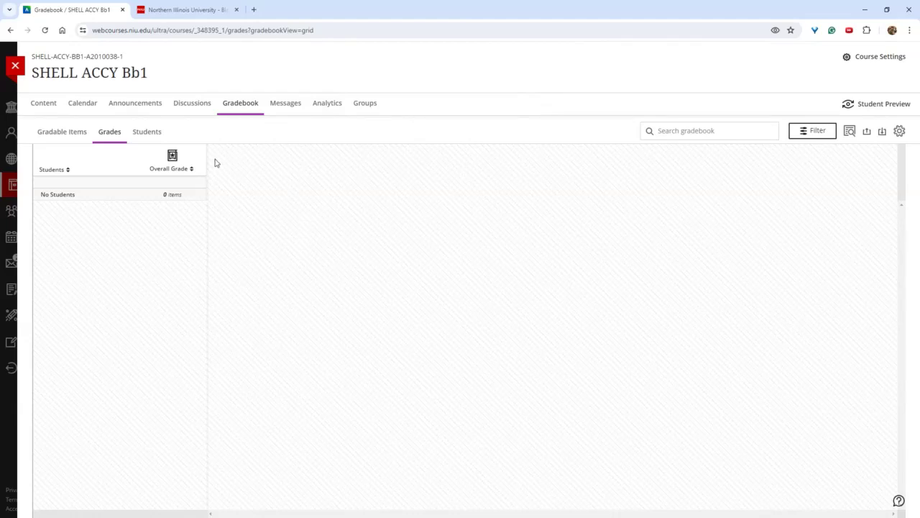
pyautogui.moveTo(206, 167)
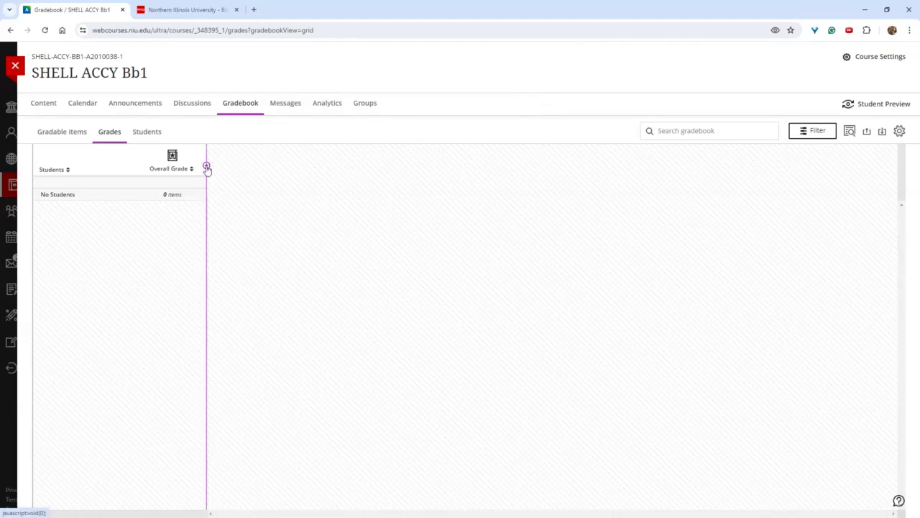
pyautogui.click(206, 167)
pyautogui.click(207, 135)
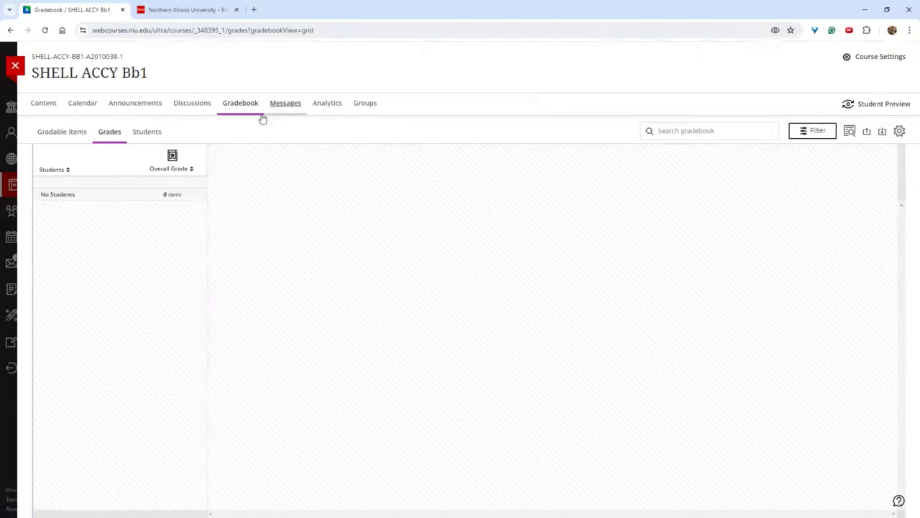
pyautogui.moveTo(207, 167)
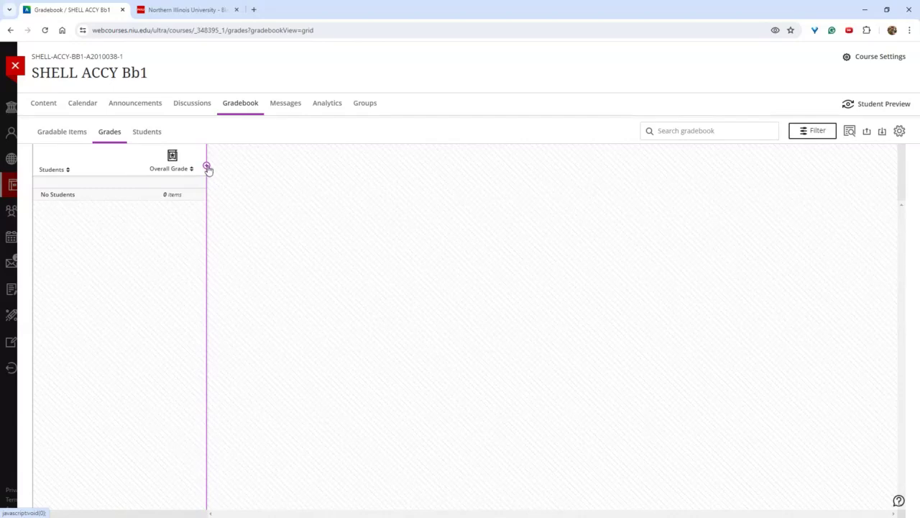
pyautogui.click(207, 167)
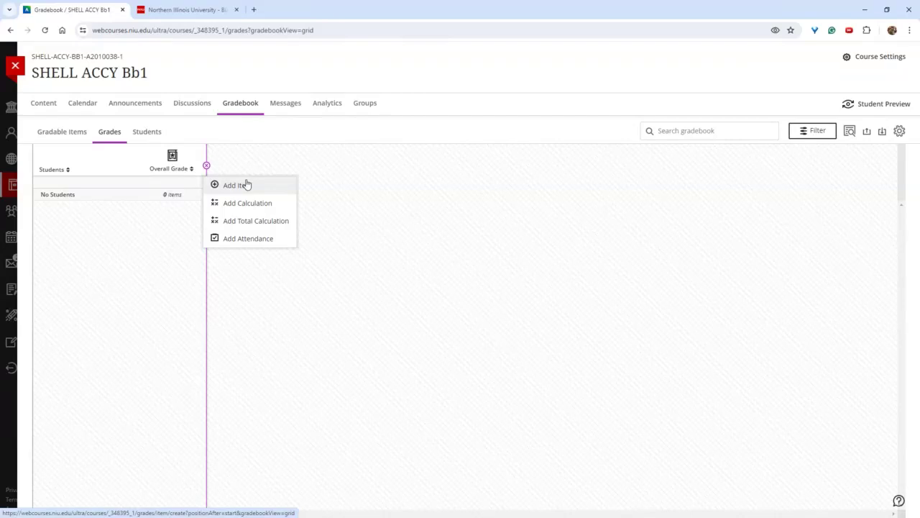
pyautogui.click(232, 144)
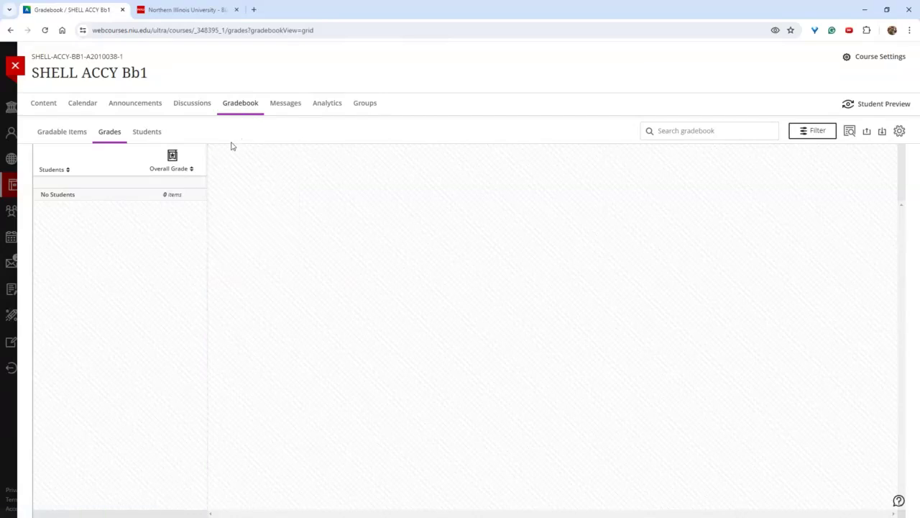
# Step: Add a gradebook item beside Overall Grade, name it Item 1, and make it visible to students
pyautogui.click(207, 170)
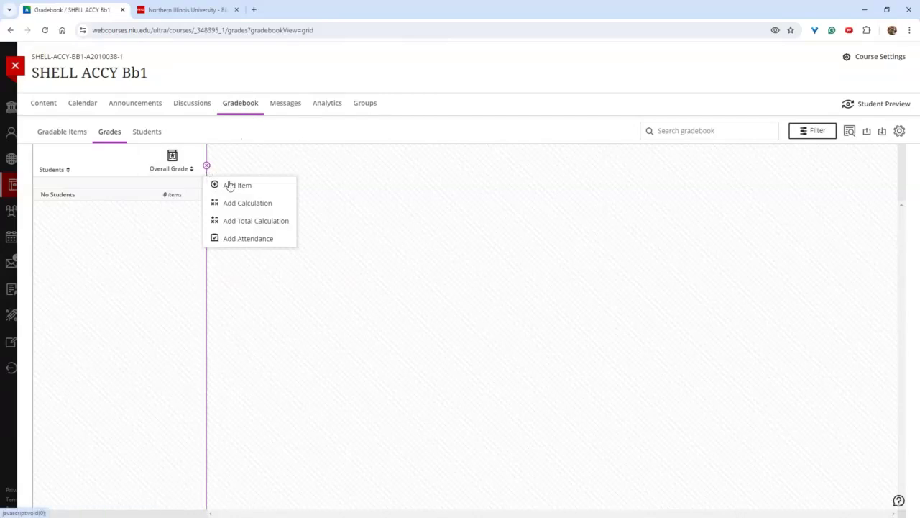
pyautogui.click(236, 187)
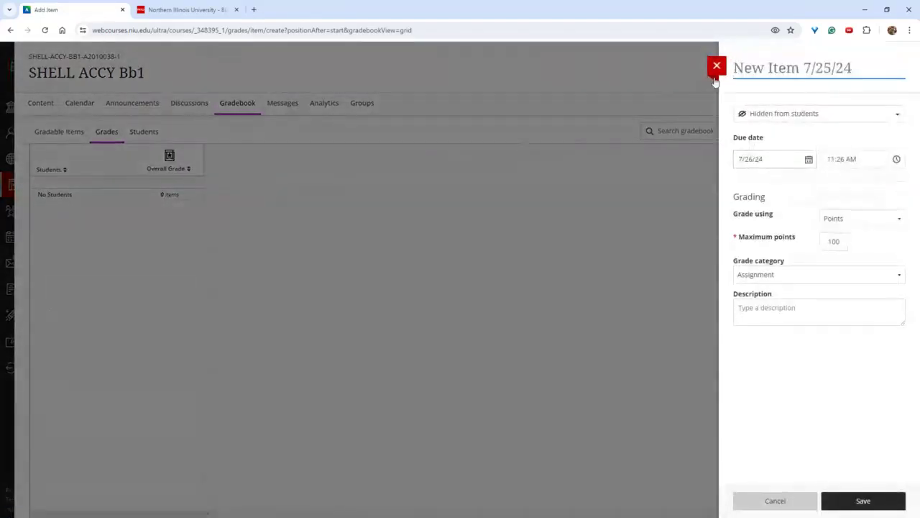
pyautogui.click(780, 82)
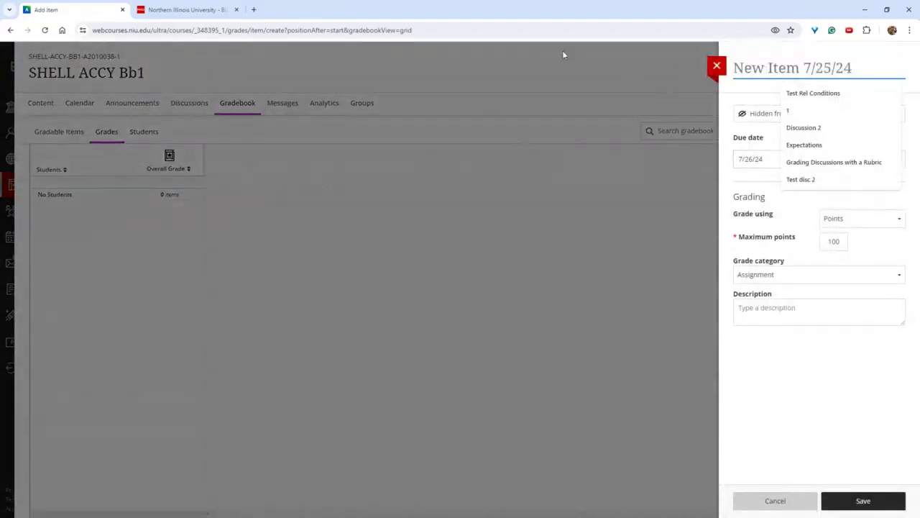
pyautogui.write('Item 1')
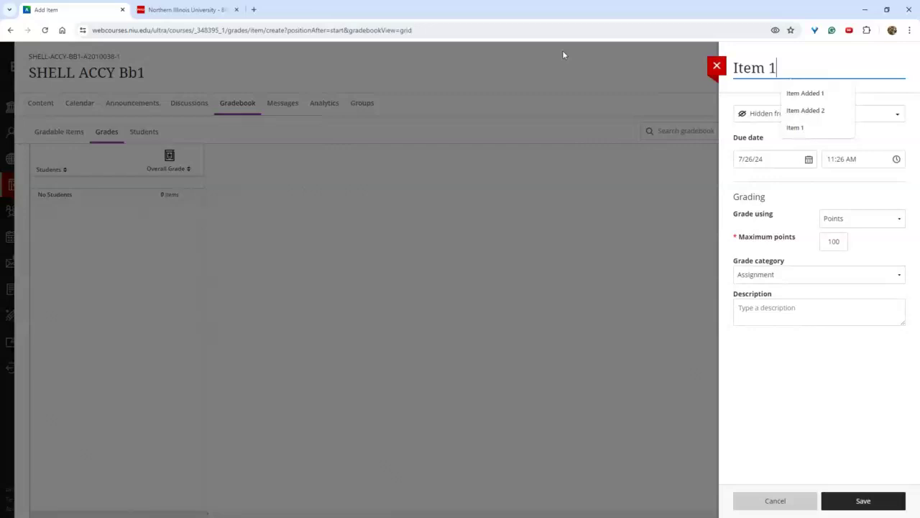
pyautogui.click(780, 112)
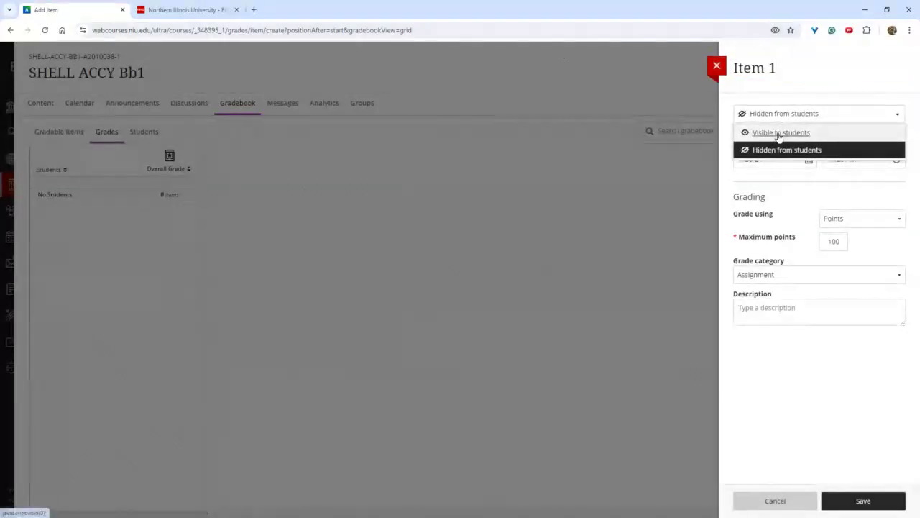
pyautogui.click(779, 133)
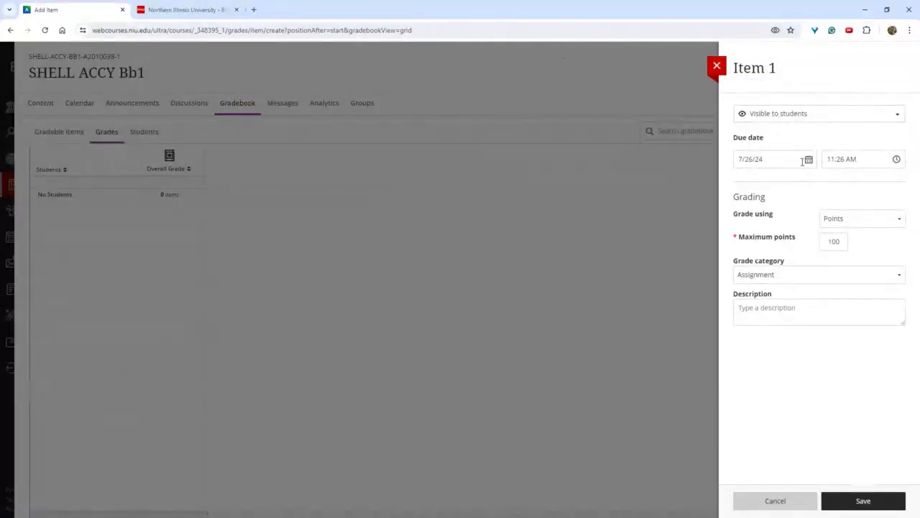
# Step: Keep Item 1 graded using Points, set its grade category to Homework, and save the item
pyautogui.click(848, 226)
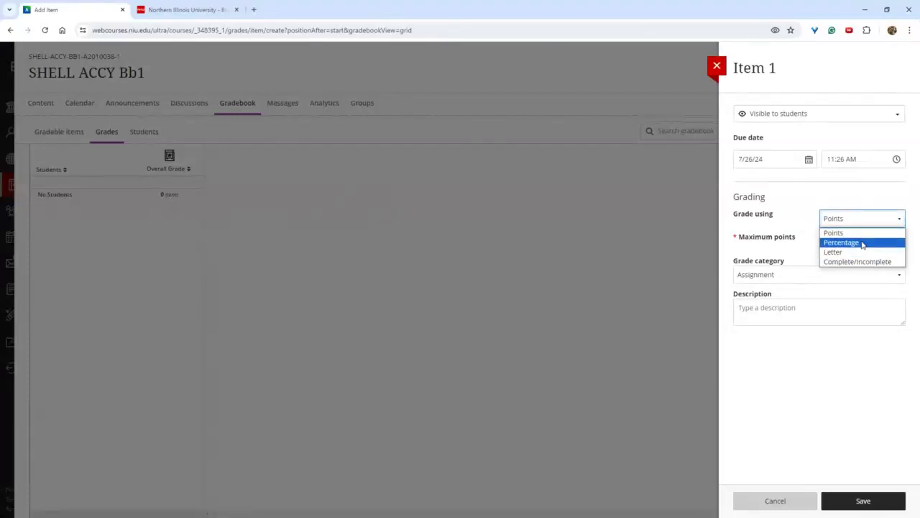
pyautogui.click(843, 202)
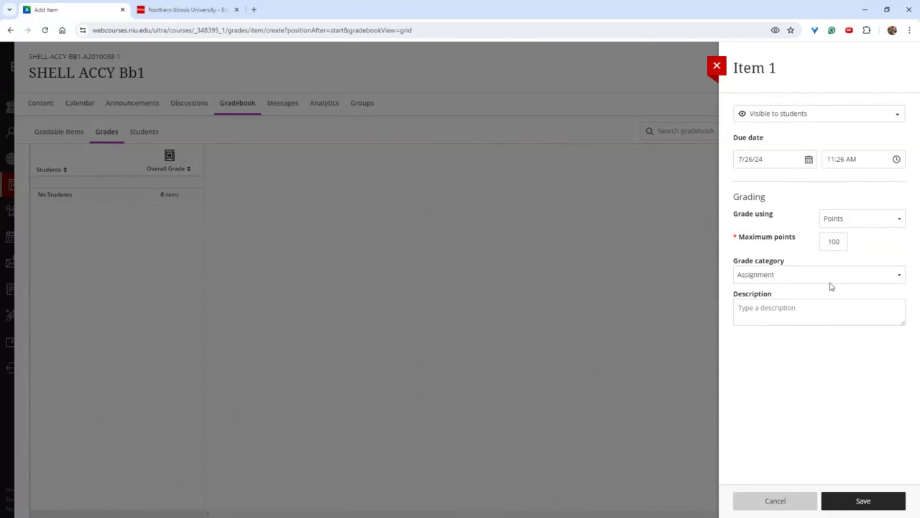
pyautogui.click(778, 274)
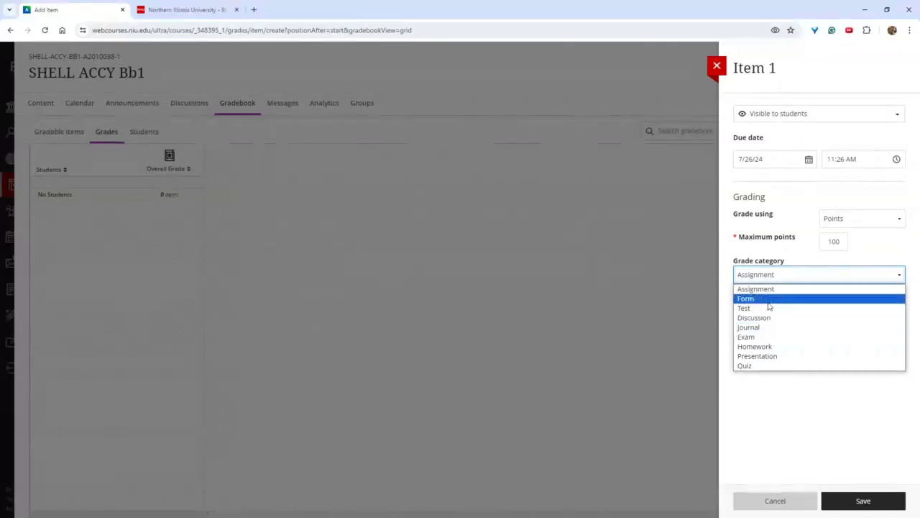
pyautogui.press('Escape')
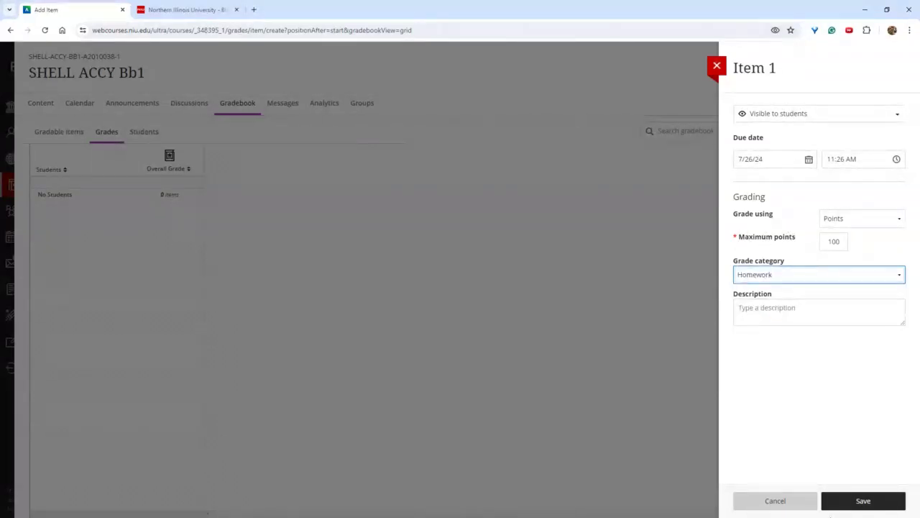
pyautogui.click(858, 503)
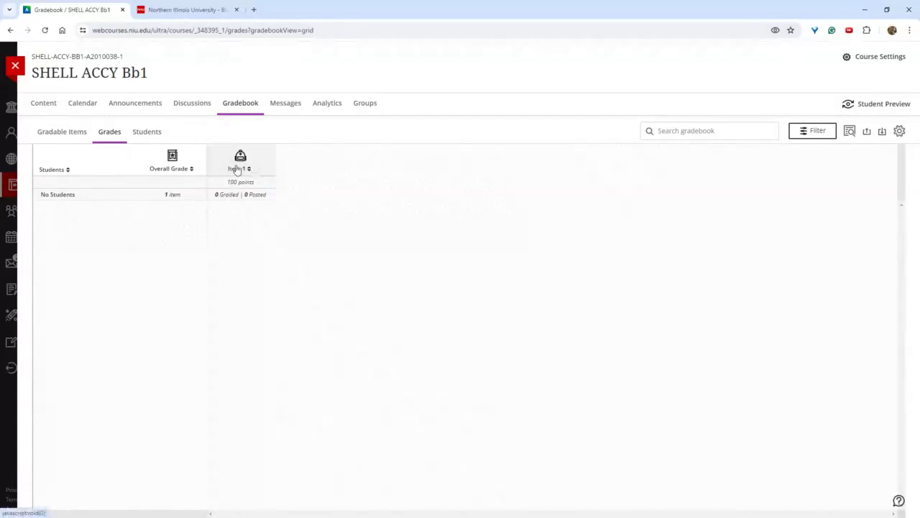
# Step: Return to the Gradable Items list and try to move Overall Grade above Item 1
pyautogui.moveTo(209, 167)
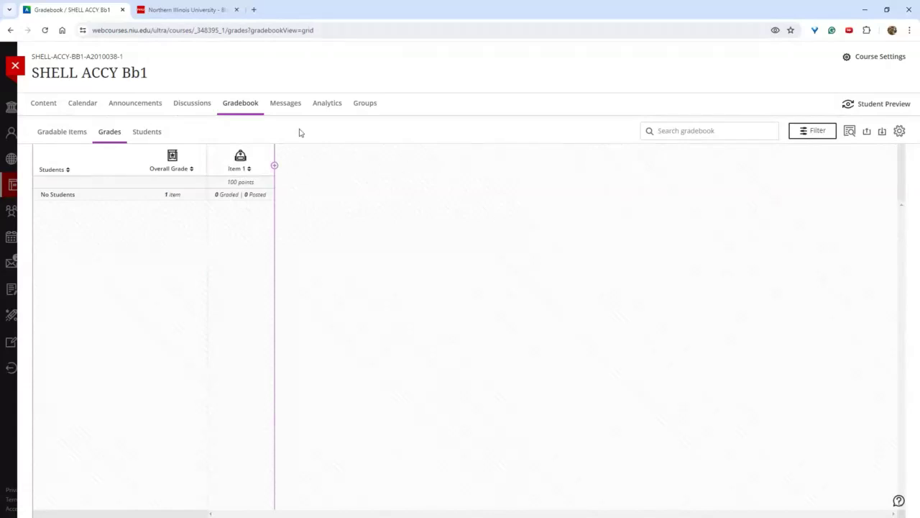
pyautogui.click(74, 139)
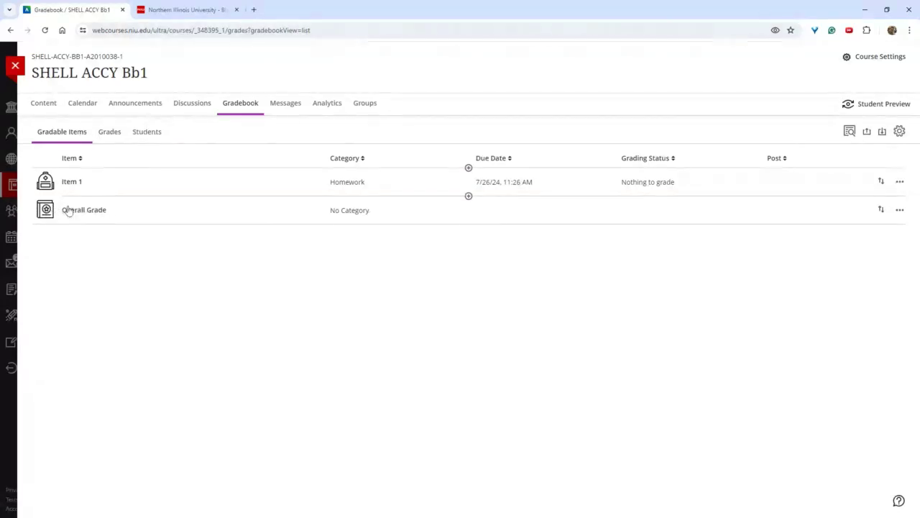
pyautogui.moveTo(879, 207); pyautogui.dragTo(874, 162)
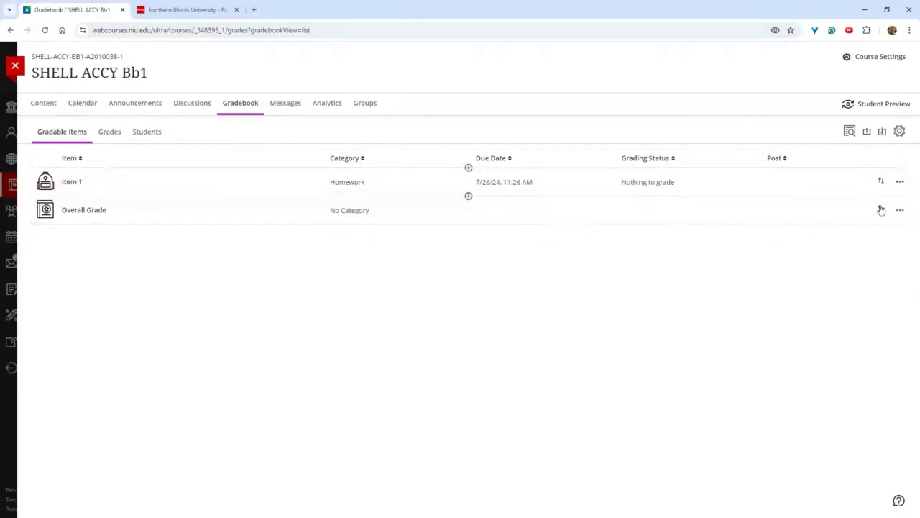
pyautogui.moveTo(881, 209); pyautogui.dragTo(883, 180)
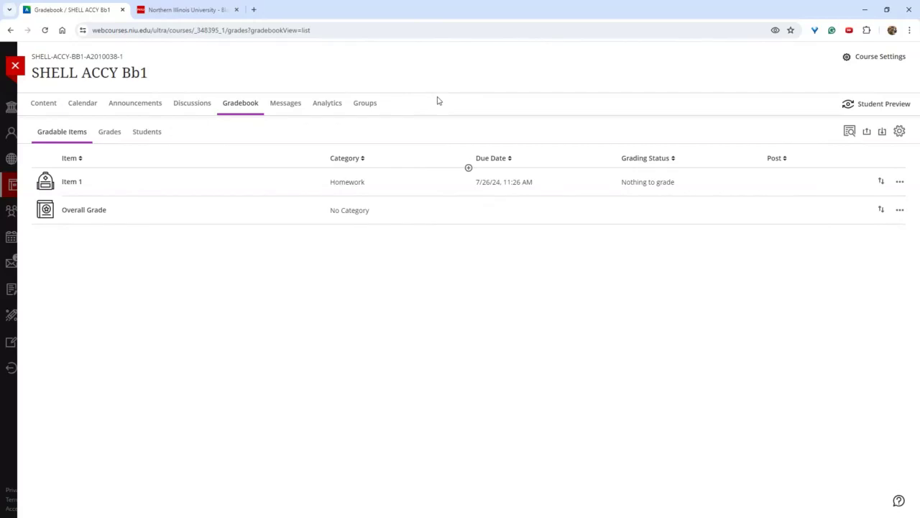
# Step: Preview the course's content page as a student, and exit the preview
pyautogui.click(56, 105)
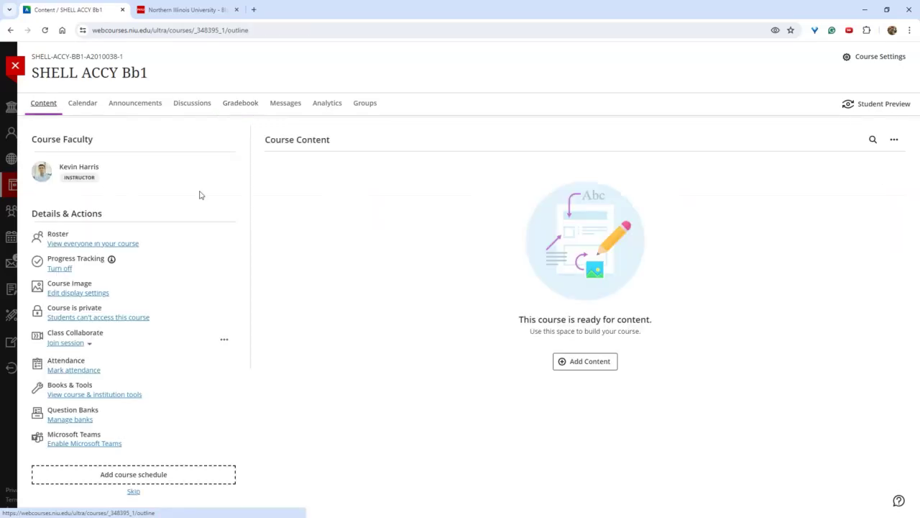
pyautogui.click(898, 103)
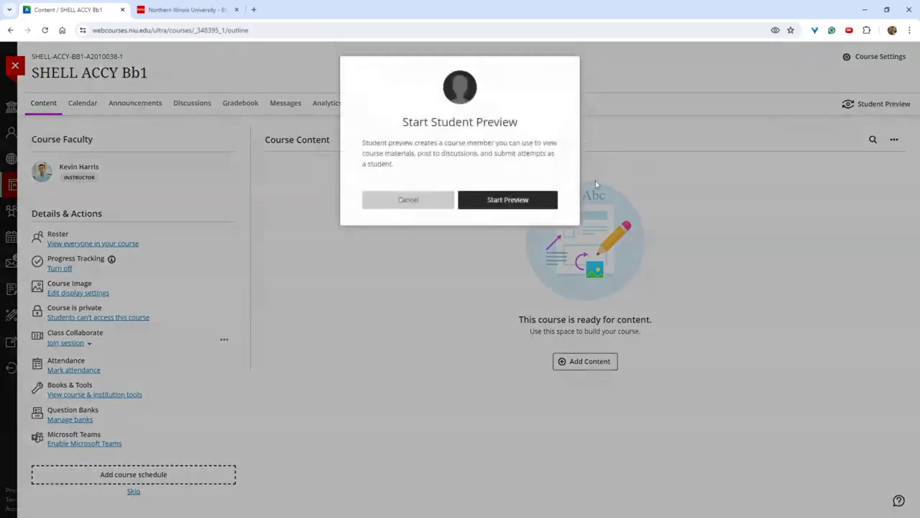
pyautogui.click(523, 207)
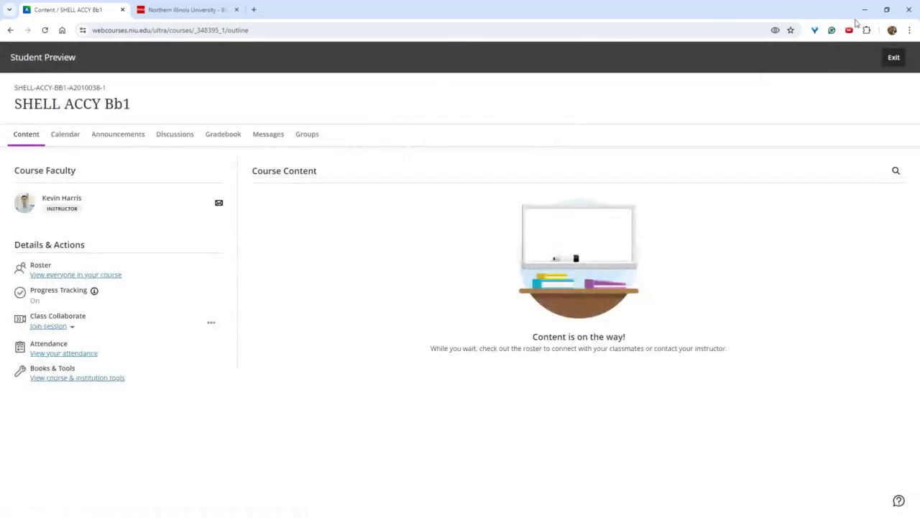
pyautogui.click(894, 59)
# Step: Start Student Preview again from the course content page
pyautogui.click(896, 139)
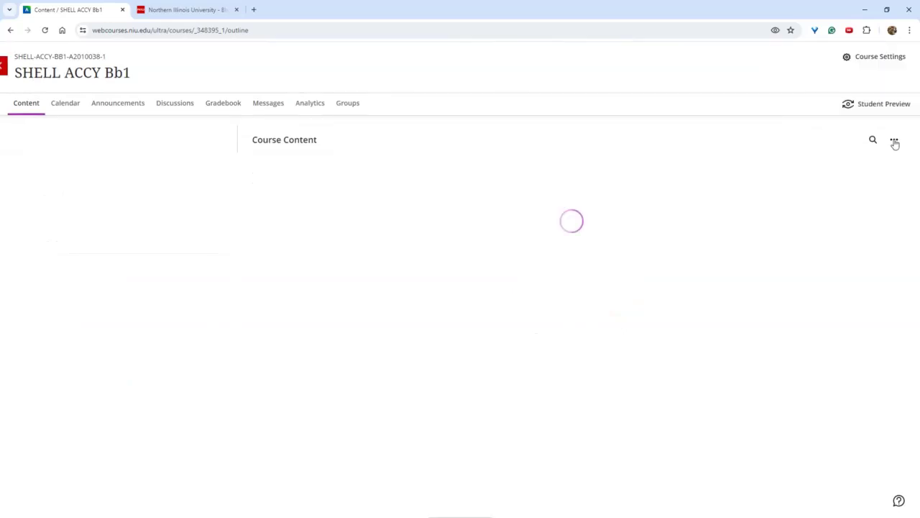
pyautogui.click(869, 105)
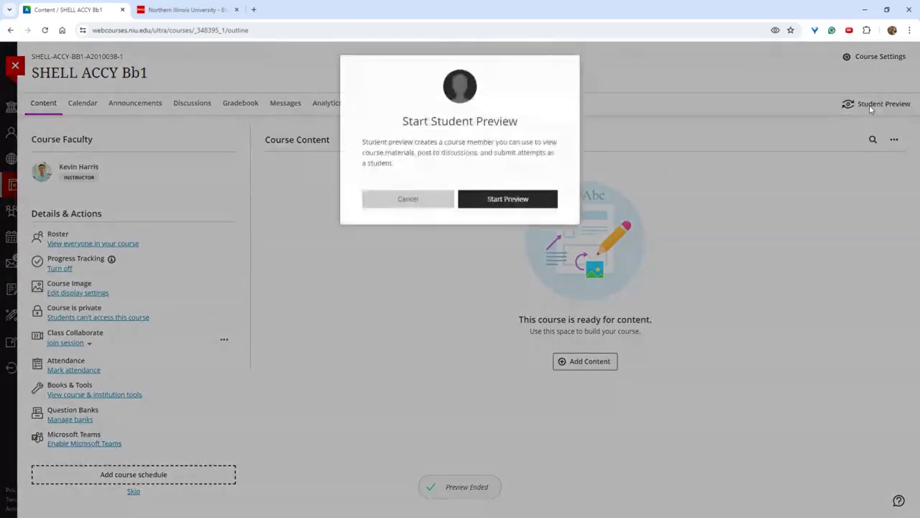
pyautogui.click(507, 200)
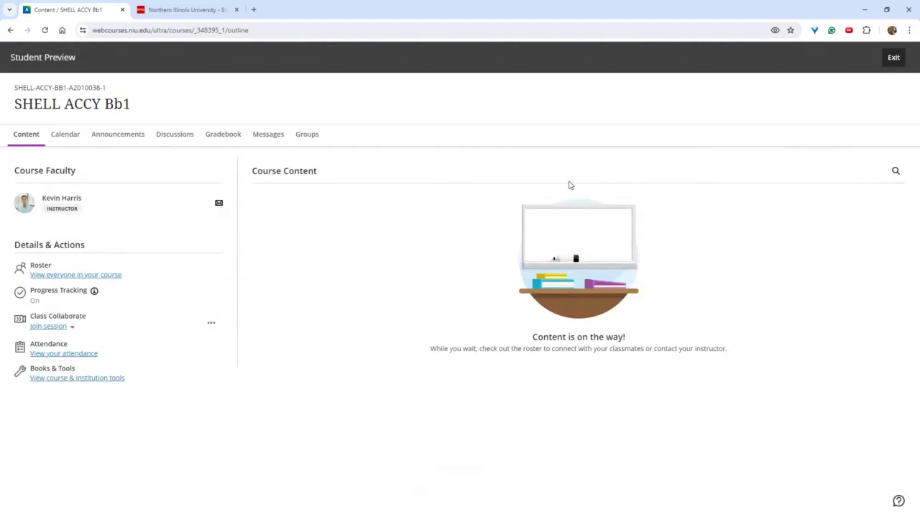
# Step: Exit Student Preview while saving the preview user, and check the gradebook's Students and Grades views for that user
pyautogui.click(904, 61)
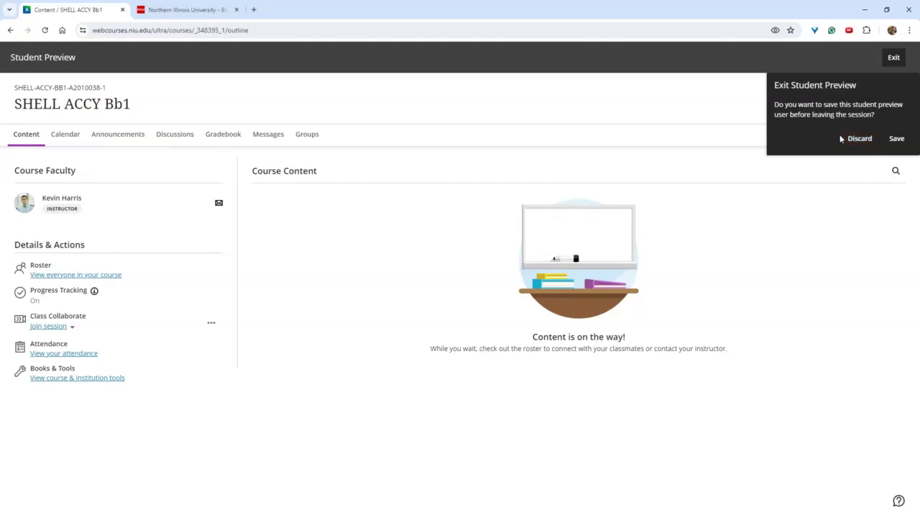
pyautogui.click(896, 141)
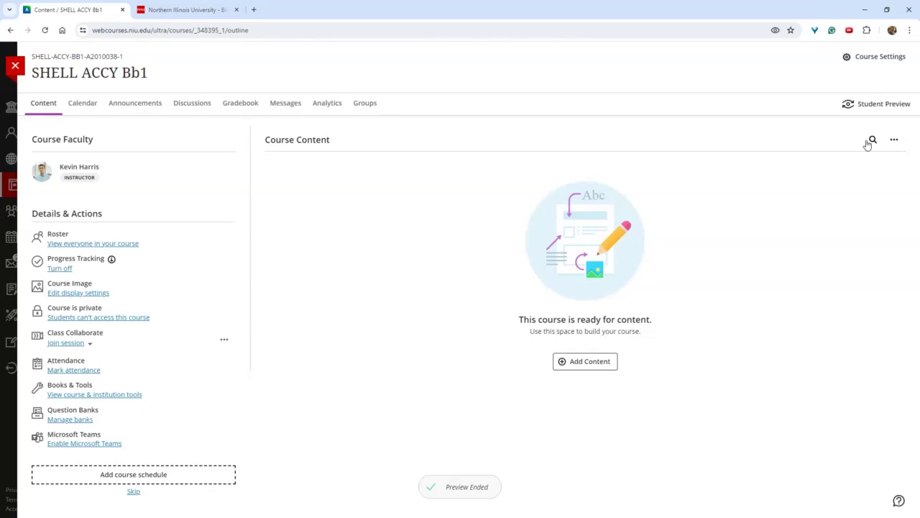
pyautogui.click(256, 105)
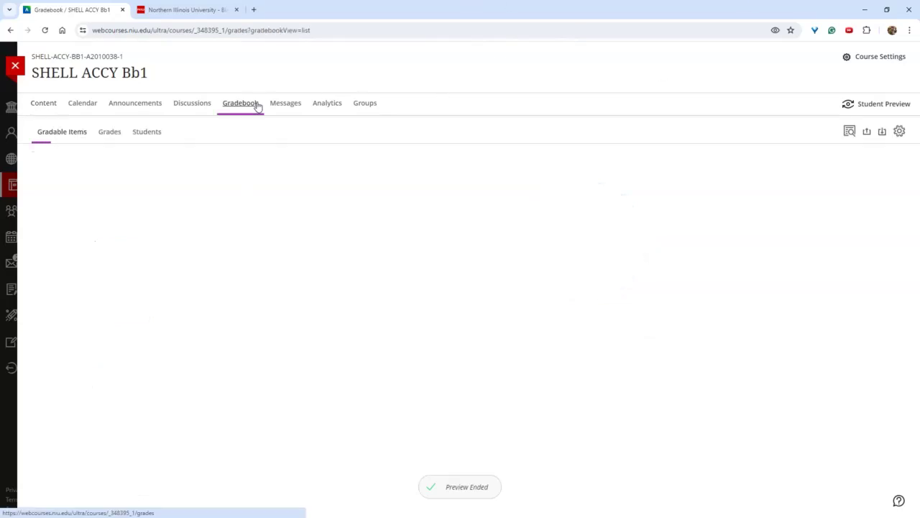
pyautogui.click(144, 137)
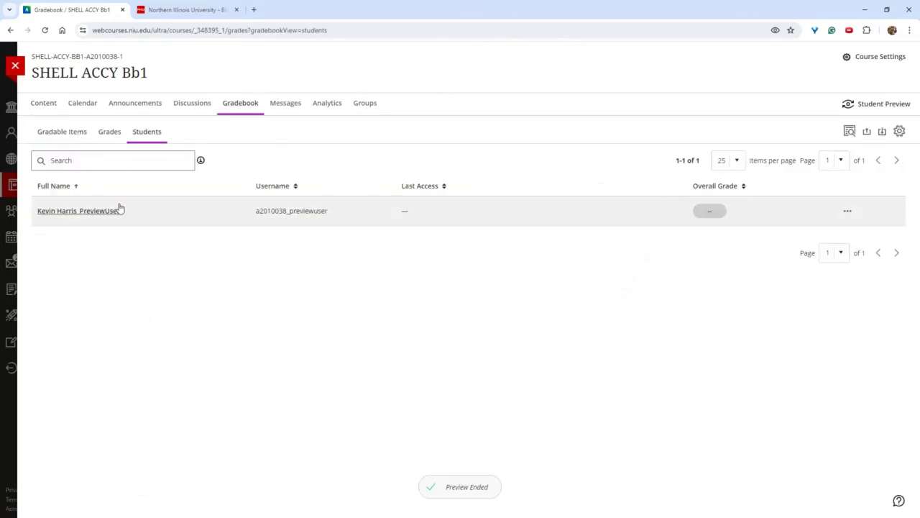
pyautogui.click(104, 136)
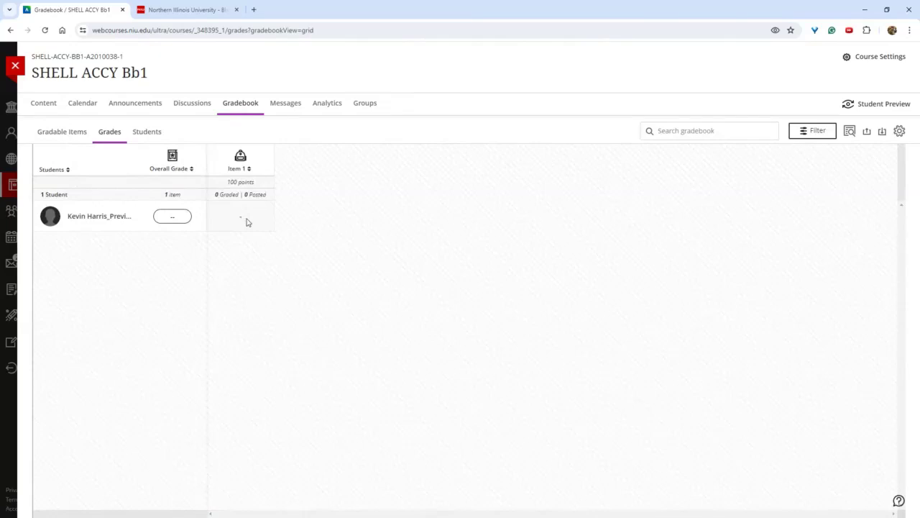
pyautogui.click(86, 138)
# Step: Open the course roster from the content page and compare its grid and list views
pyautogui.click(54, 108)
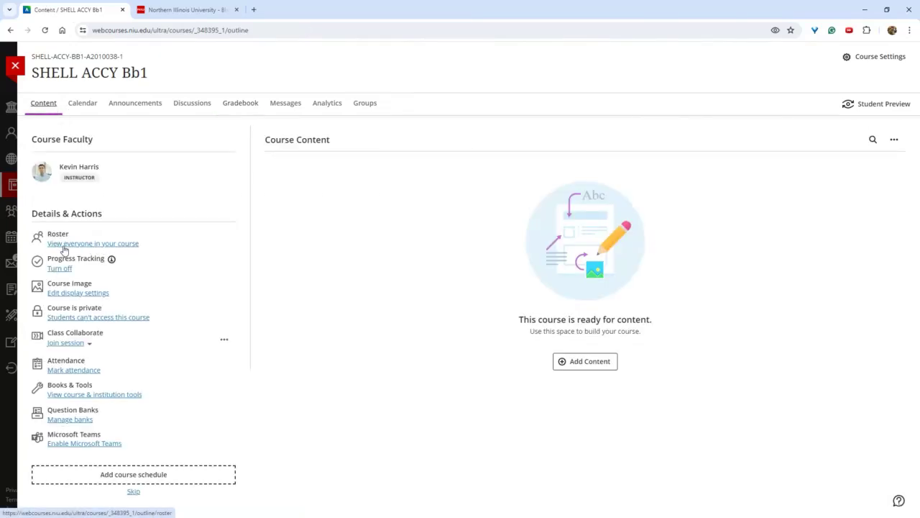
pyautogui.click(66, 244)
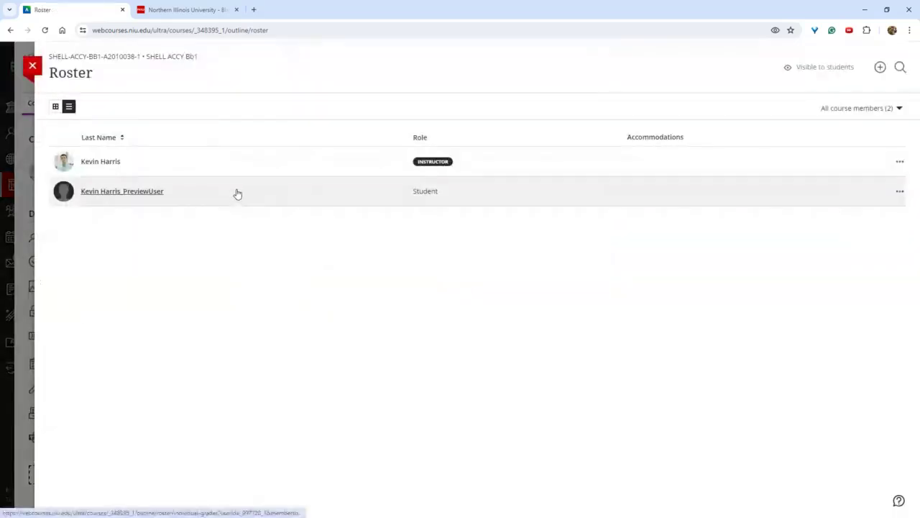
pyautogui.click(56, 107)
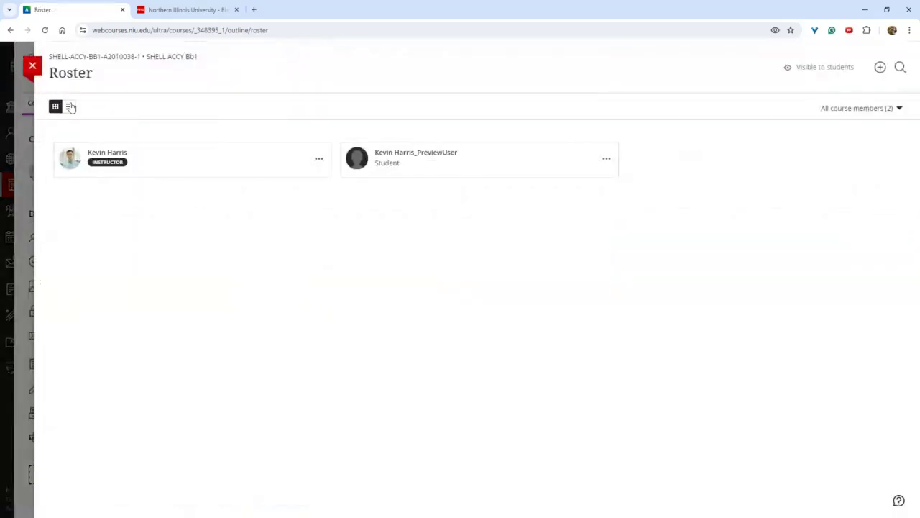
pyautogui.click(69, 107)
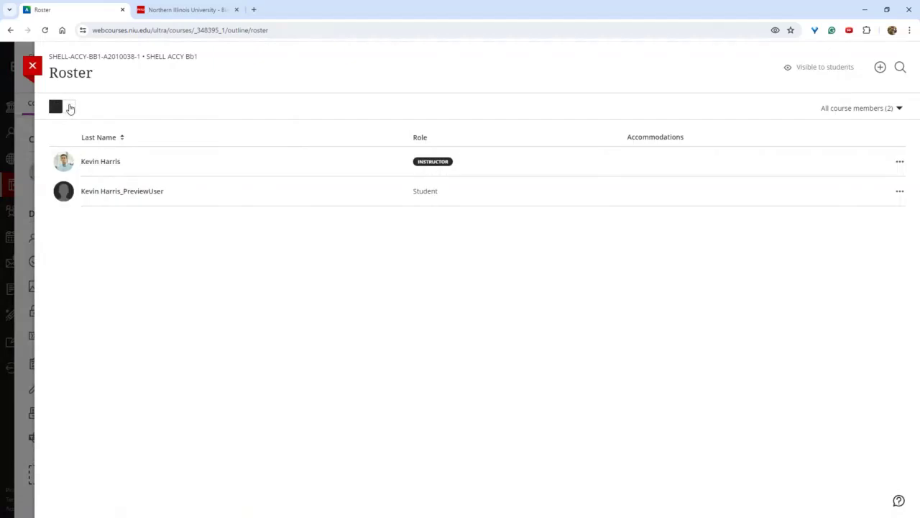
# Step: Give the preview student a time limit accommodation with a custom 50% extra time, and save it
pyautogui.click(897, 192)
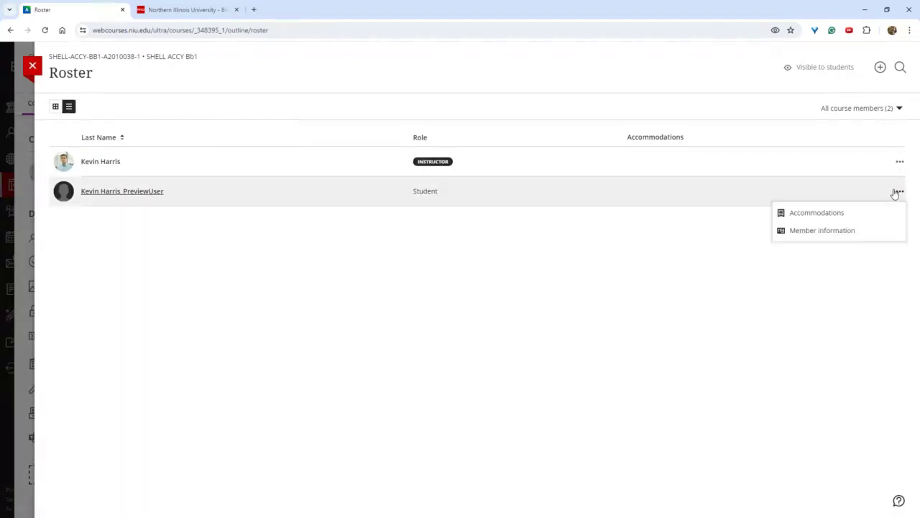
pyautogui.click(817, 218)
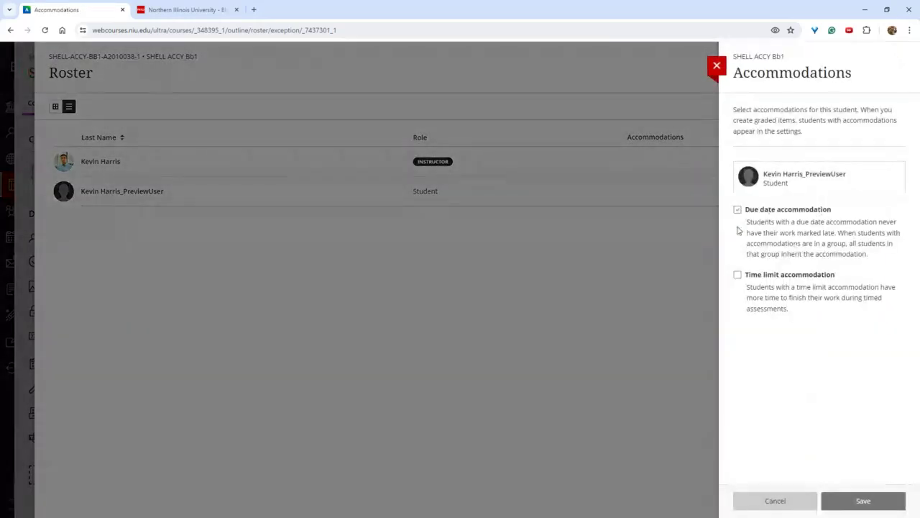
pyautogui.click(738, 275)
pyautogui.click(774, 357)
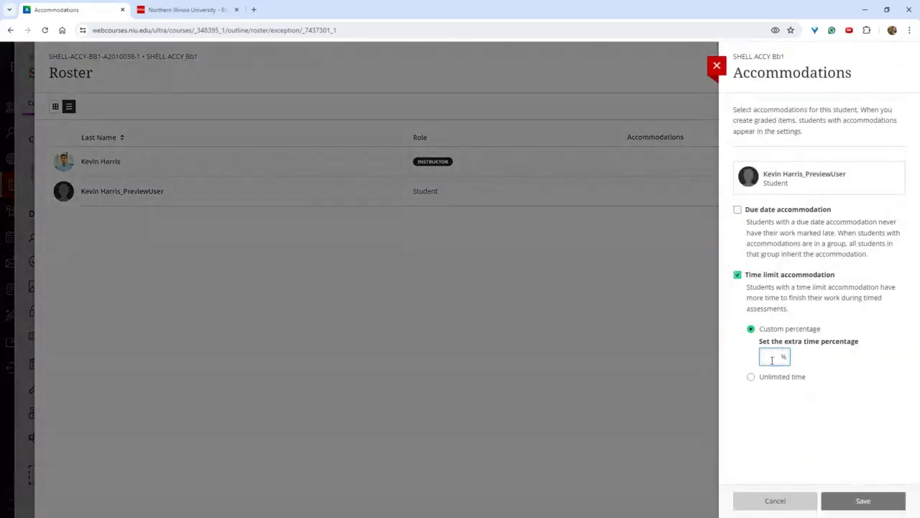
pyautogui.write('50')
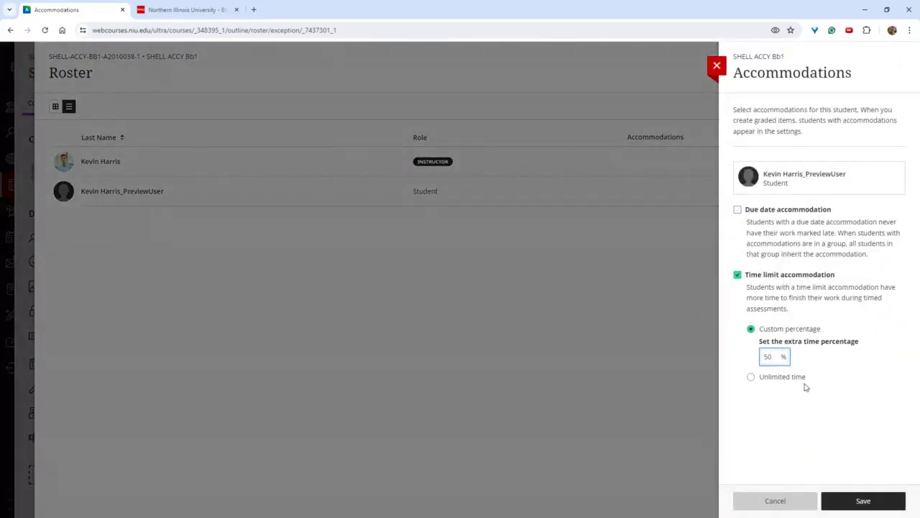
pyautogui.click(865, 503)
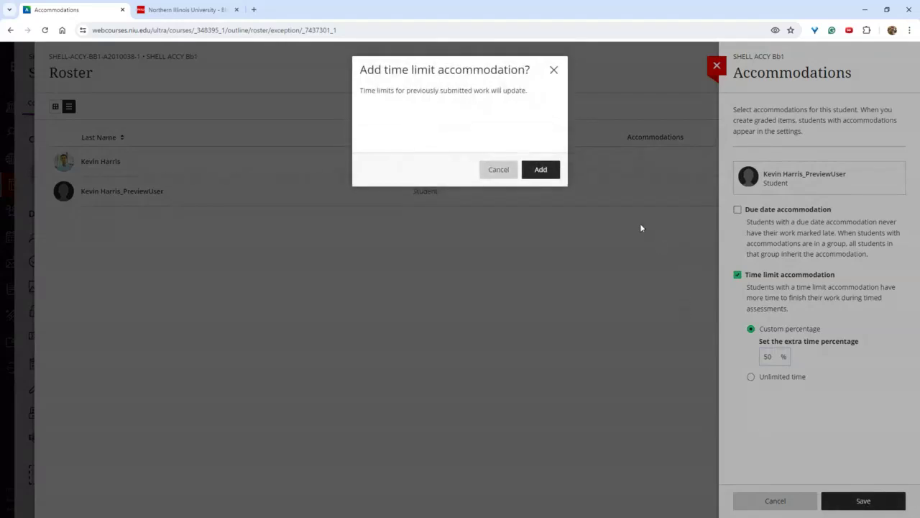
pyautogui.click(547, 172)
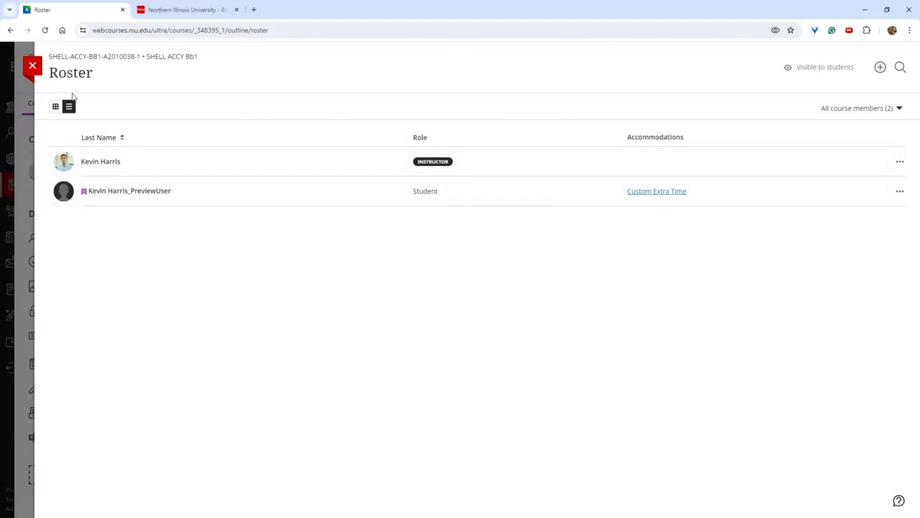
# Step: Start creating a new item in the empty course content and look over the available item types
pyautogui.click(31, 69)
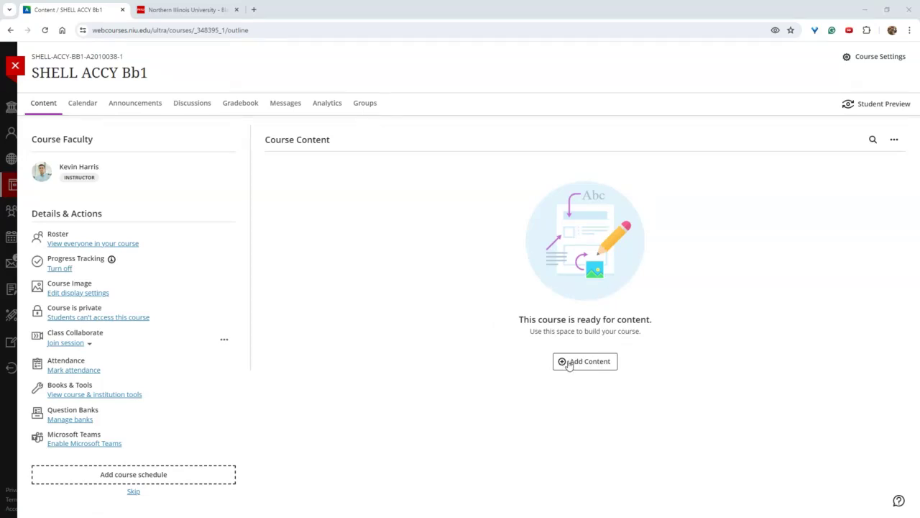
pyautogui.click(568, 365)
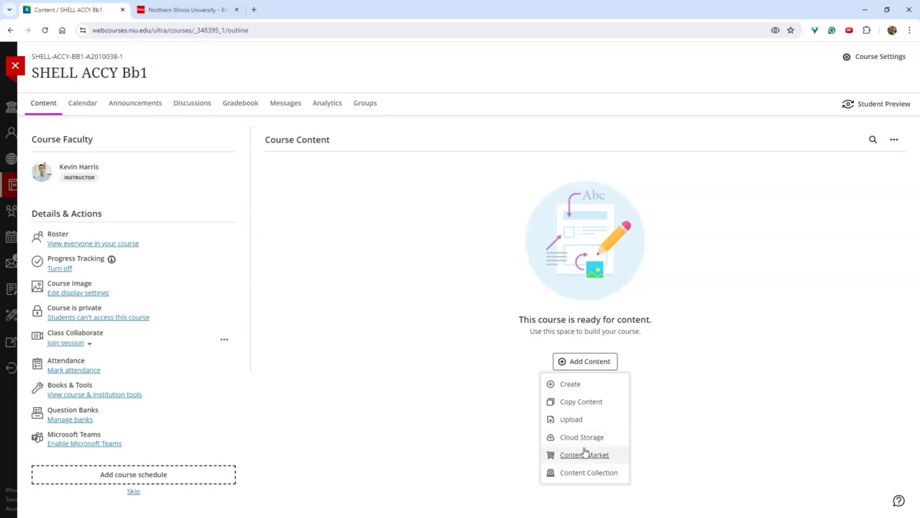
pyautogui.click(575, 384)
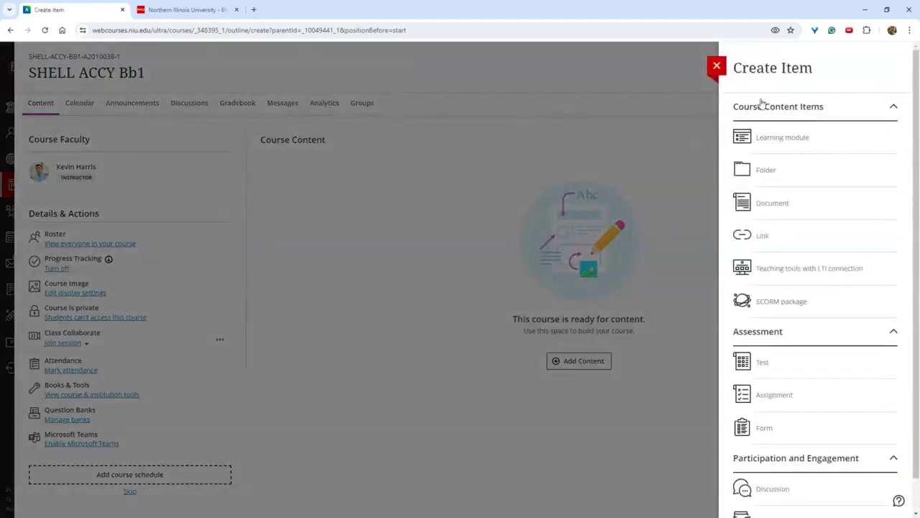
pyautogui.scroll(-1, 800, 303)
pyautogui.scroll(-1, 799, 302)
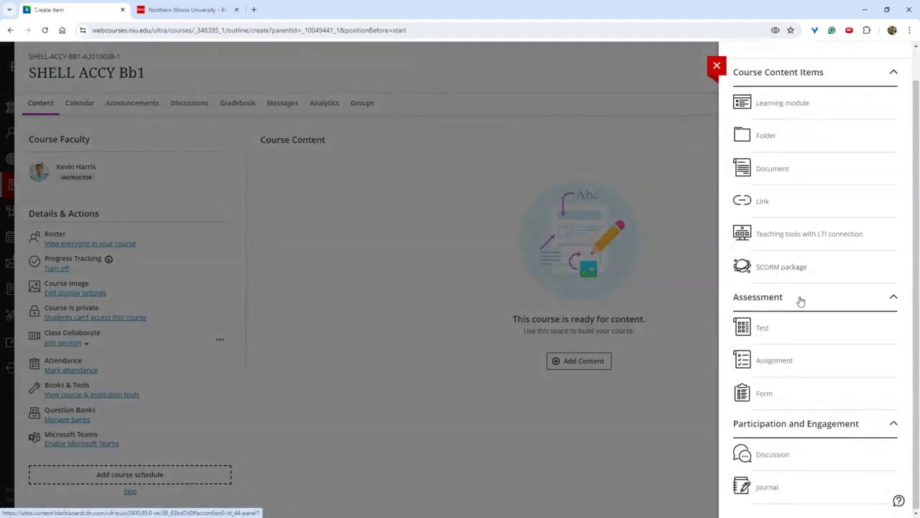
pyautogui.scroll(2, 790, 179)
pyautogui.scroll(-1, 819, 208)
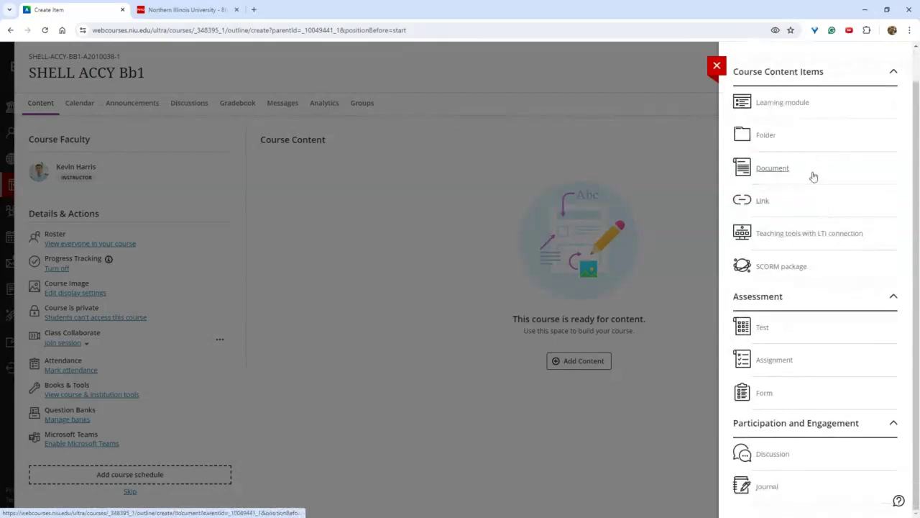
pyautogui.scroll(1, 803, 316)
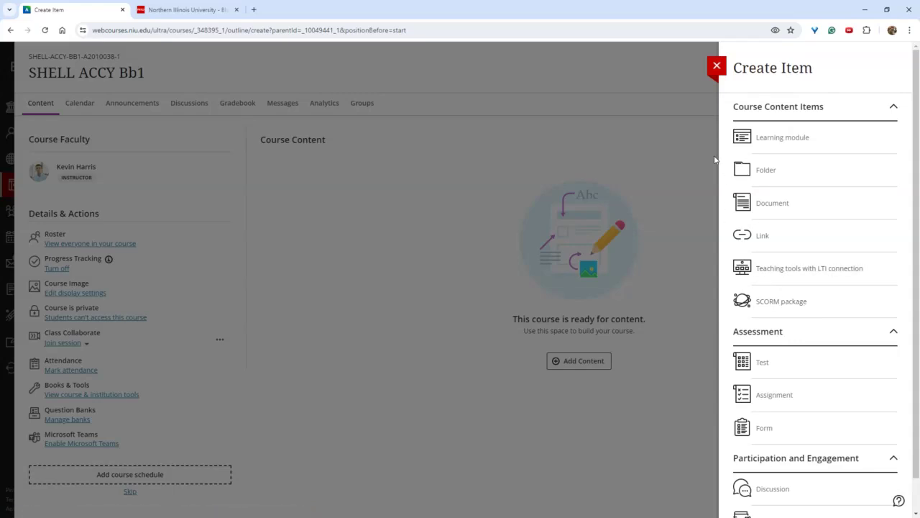
# Step: Create a learning module in the course content and name it Module 1
pyautogui.click(774, 144)
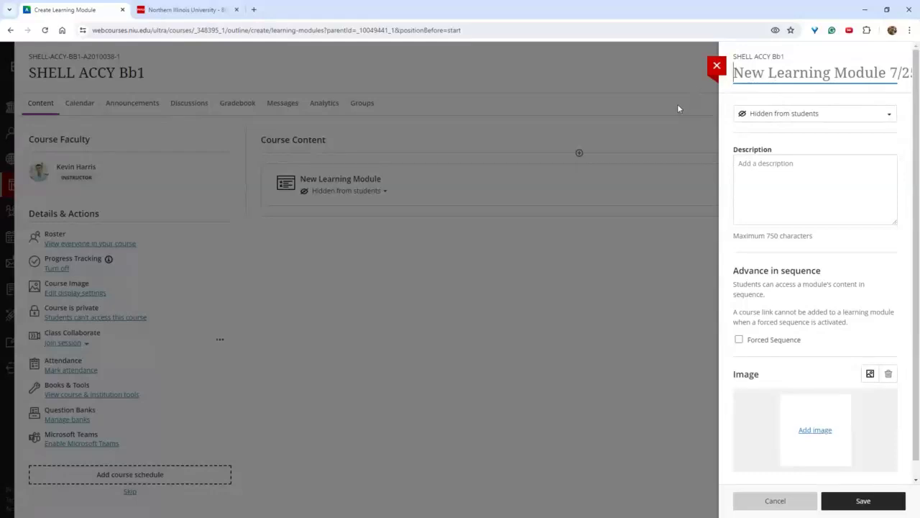
pyautogui.write('mo')
pyautogui.press('BackSpace')
pyautogui.press('BackSpace')
pyautogui.write('Mod')
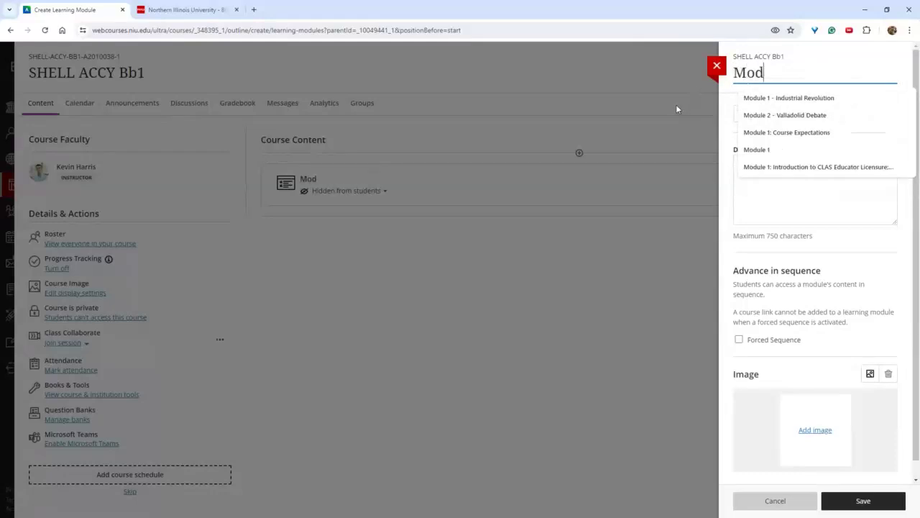
pyautogui.write('ule 1')
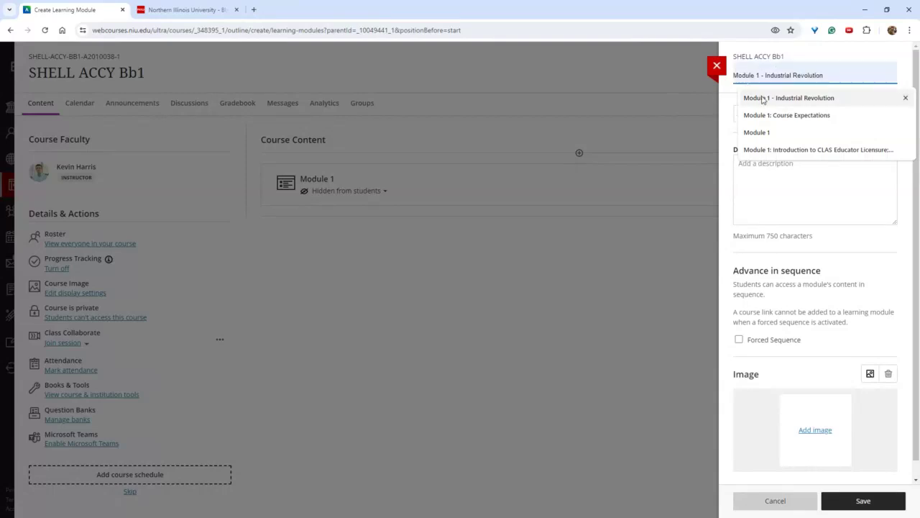
pyautogui.click(780, 132)
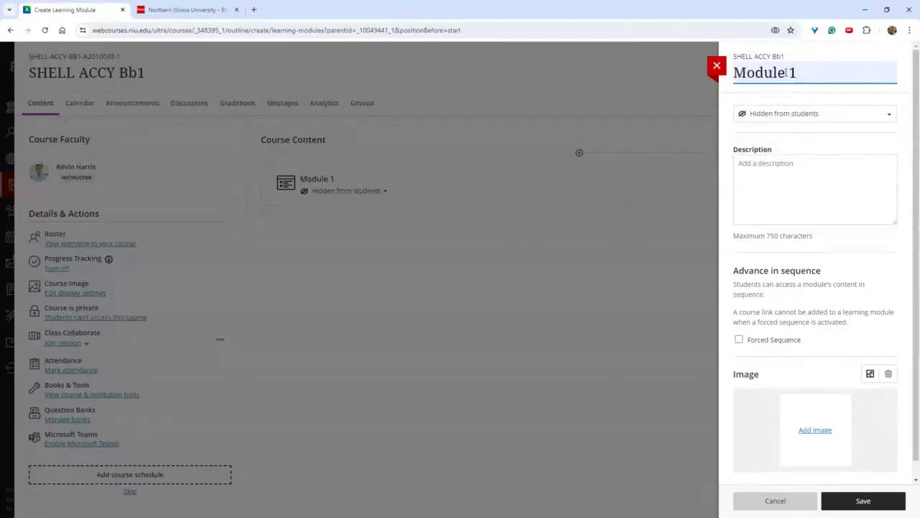
# Step: Make Module 1 visible to students and go to its description
pyautogui.click(809, 121)
pyautogui.click(811, 132)
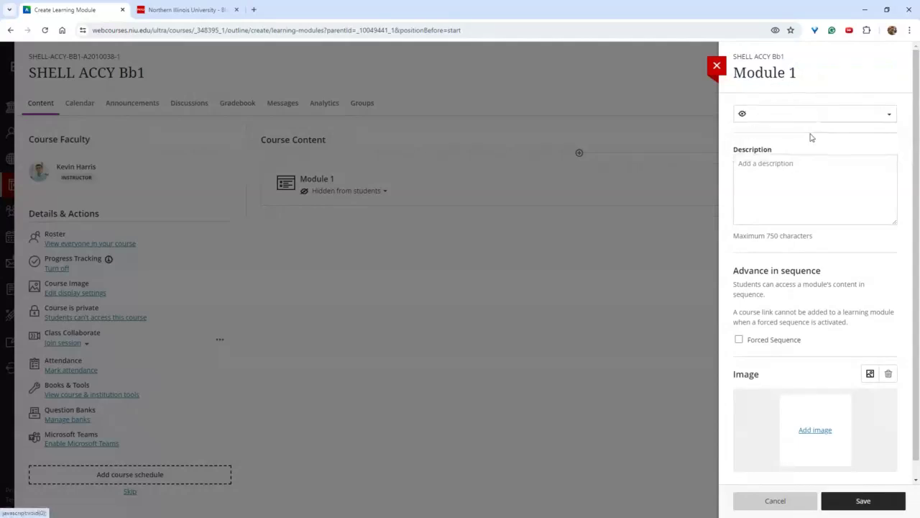
pyautogui.click(770, 177)
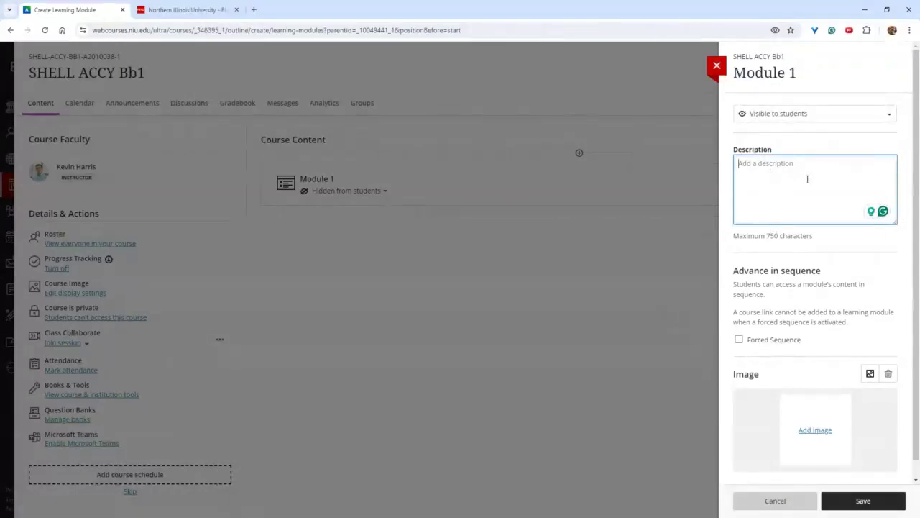
# Step: Start adding an image to Module 1 and search the Unsplash stock images for technology
pyautogui.scroll(-1, 744, 320)
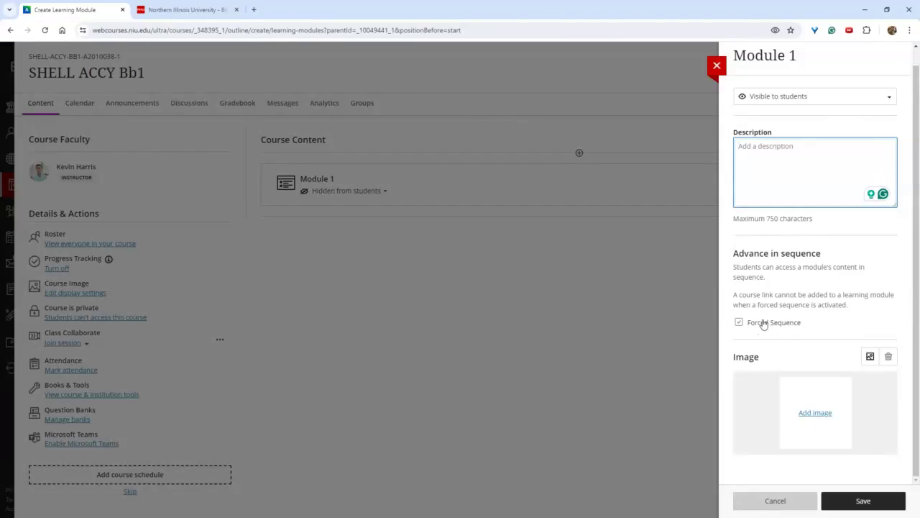
pyautogui.click(815, 414)
pyautogui.click(470, 262)
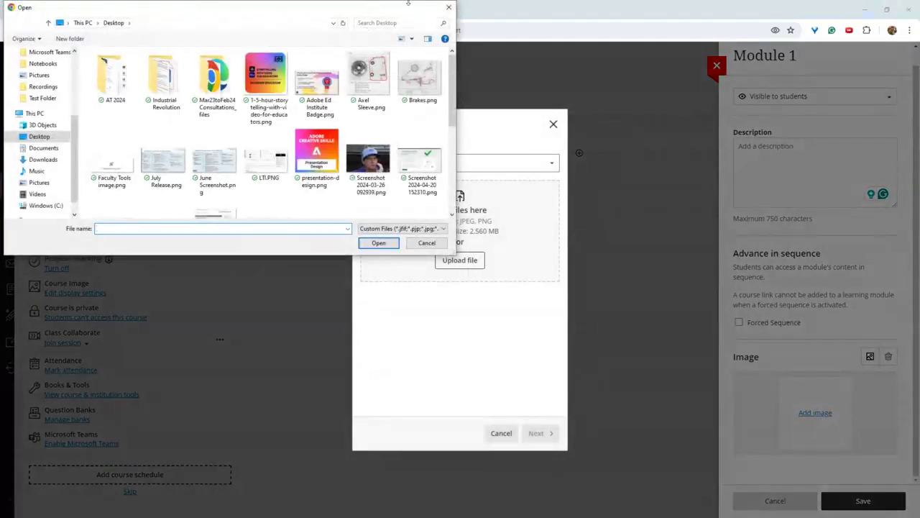
pyautogui.click(451, 9)
pyautogui.click(539, 165)
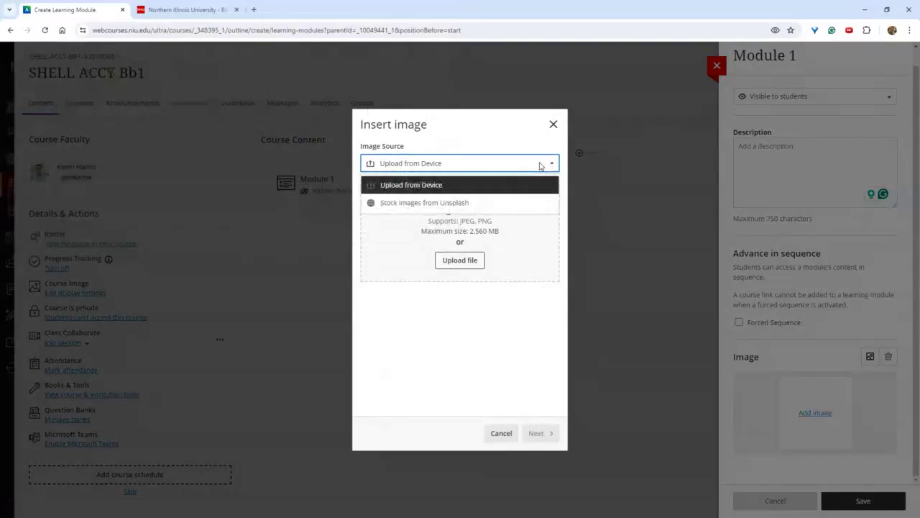
pyautogui.click(468, 204)
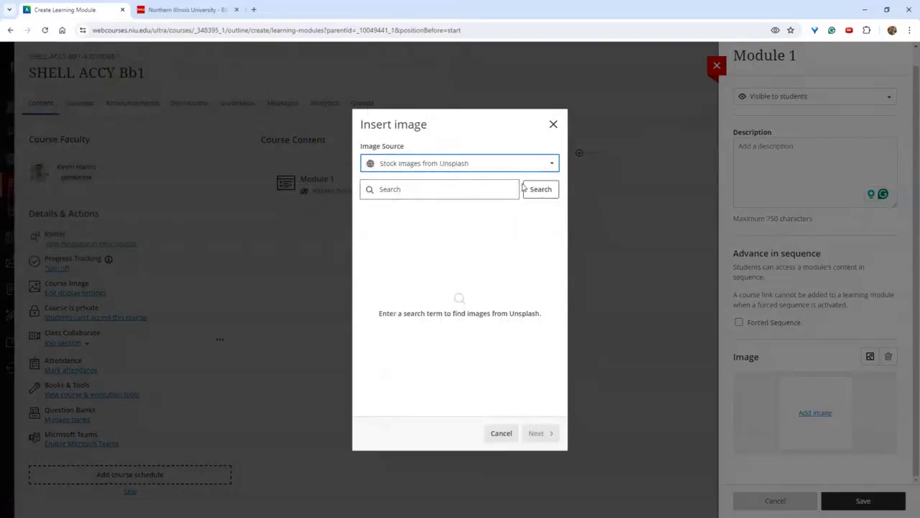
pyautogui.click(484, 189)
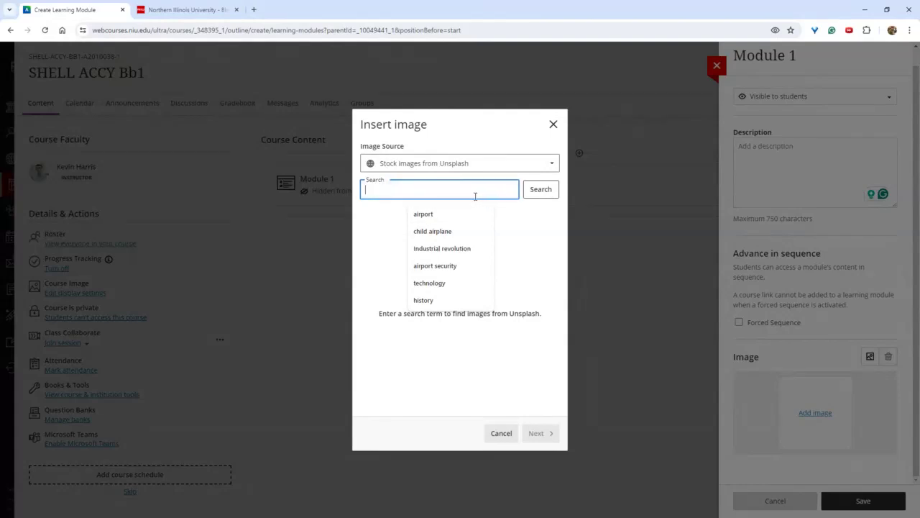
pyautogui.click(441, 290)
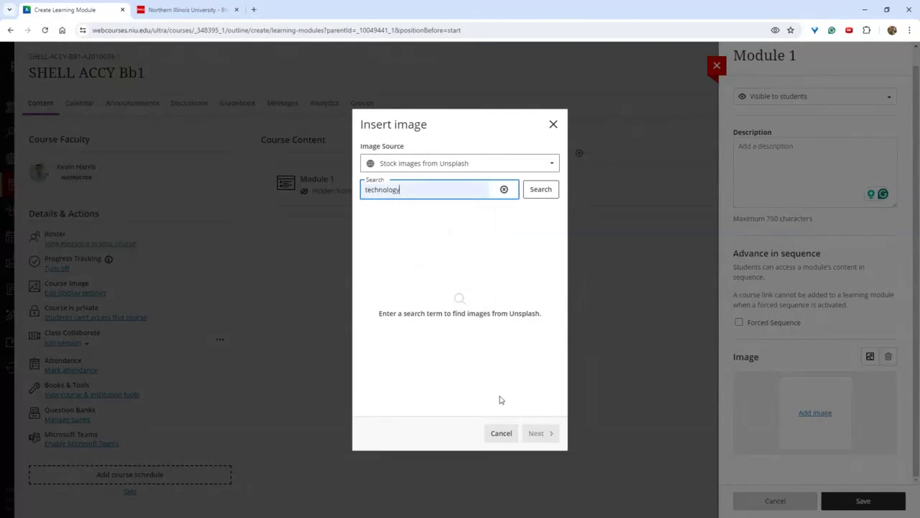
pyautogui.click(541, 191)
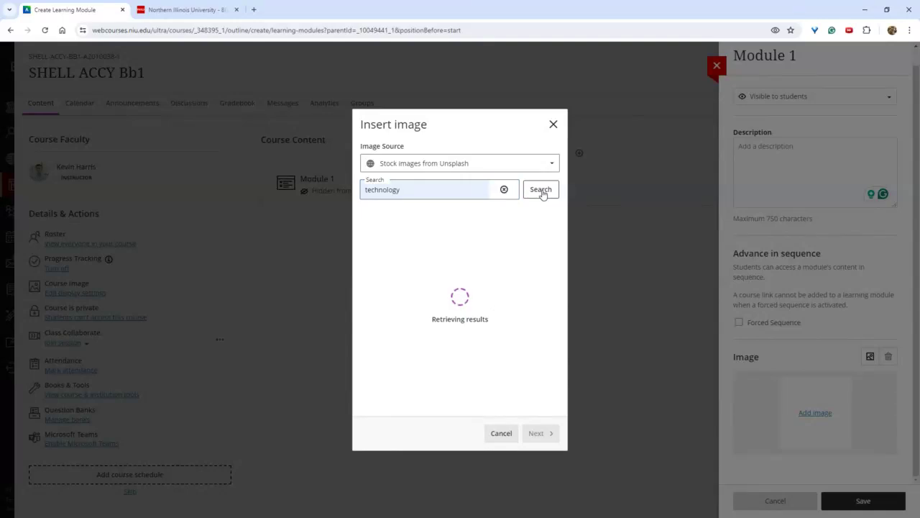
# Step: Insert the dark laptop code photo from the first row as the module image and save Module 1
pyautogui.click(455, 257)
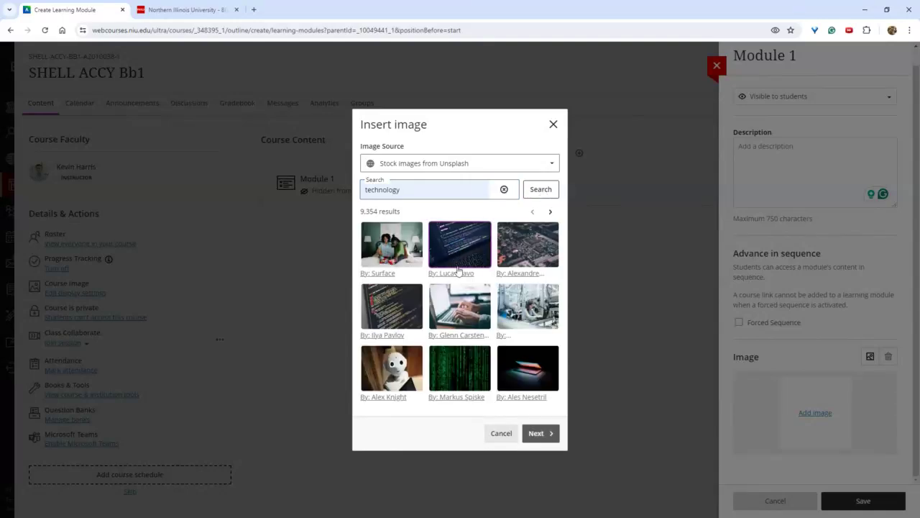
pyautogui.click(538, 433)
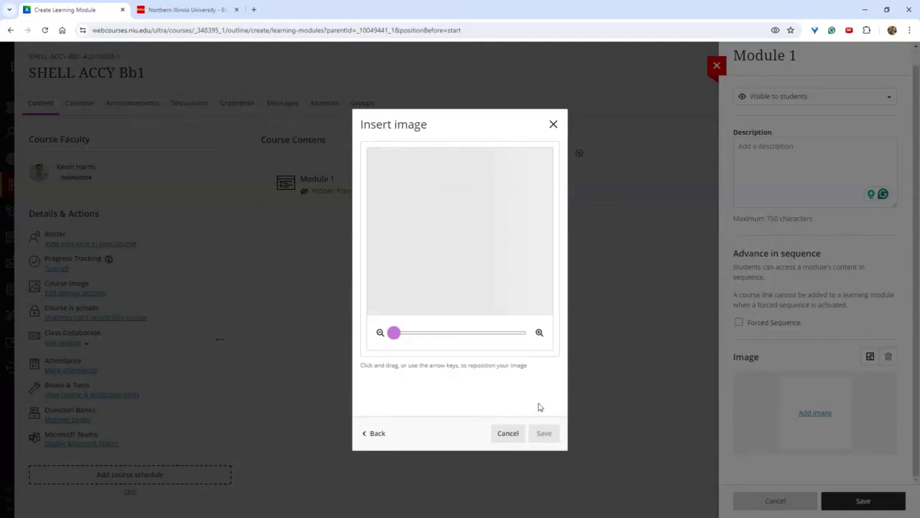
pyautogui.click(545, 433)
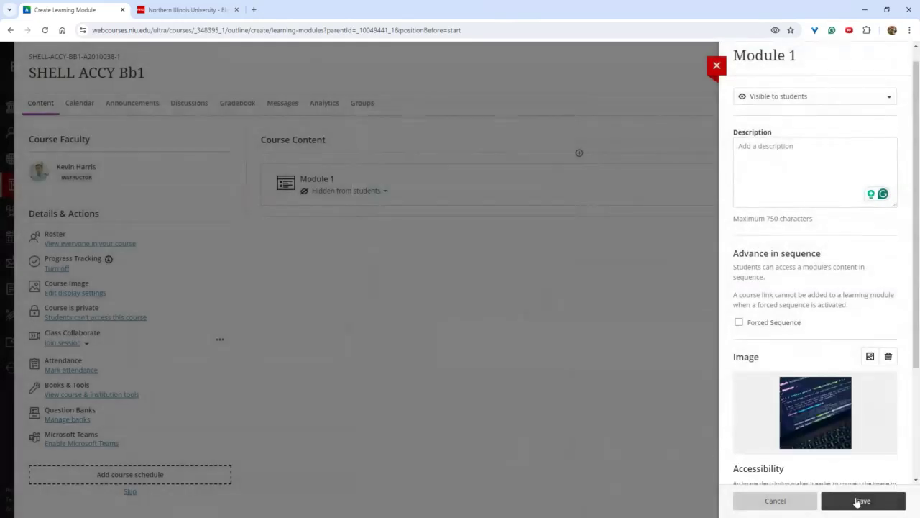
pyautogui.click(859, 501)
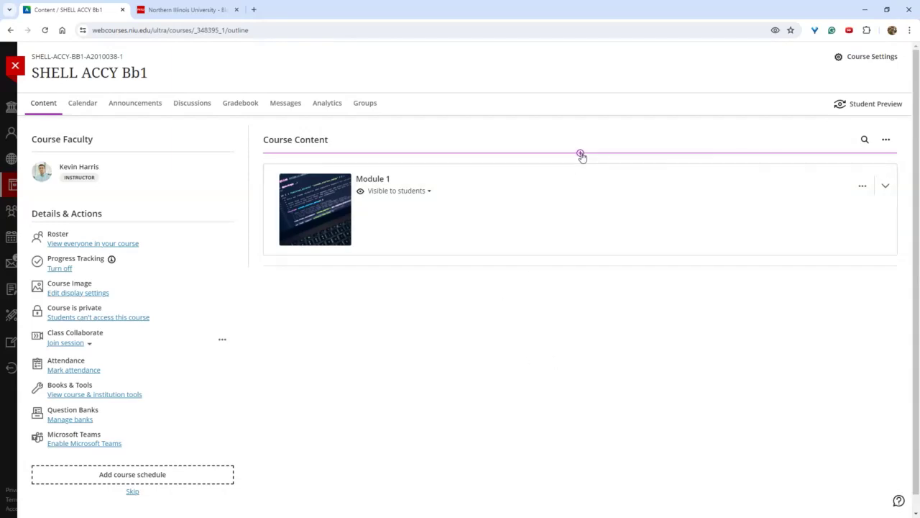
# Step: Expand Module 1 and start a new folder inside it named Readings
pyautogui.click(581, 154)
pyautogui.click(580, 153)
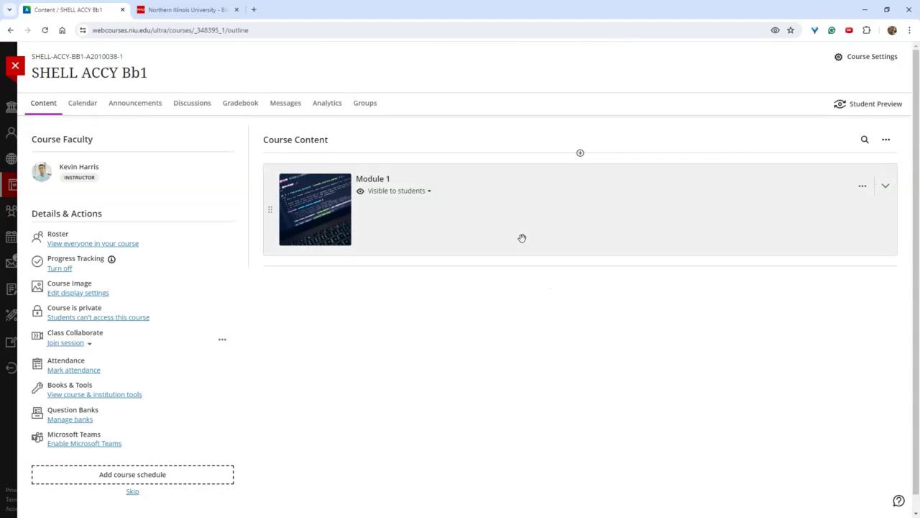
pyautogui.click(885, 186)
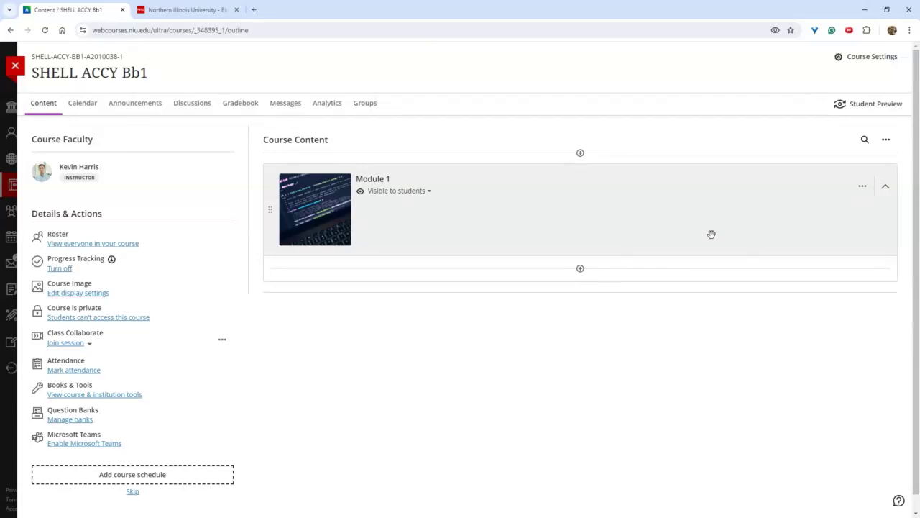
pyautogui.click(580, 269)
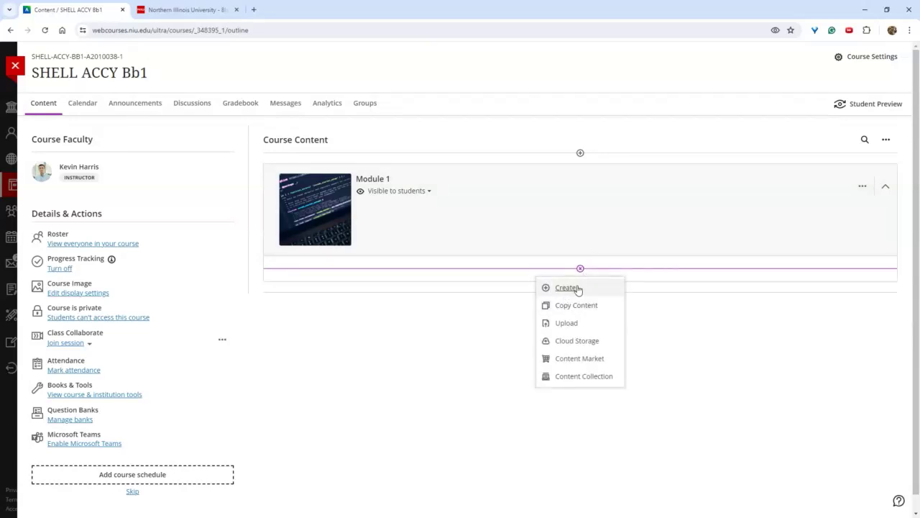
pyautogui.click(567, 288)
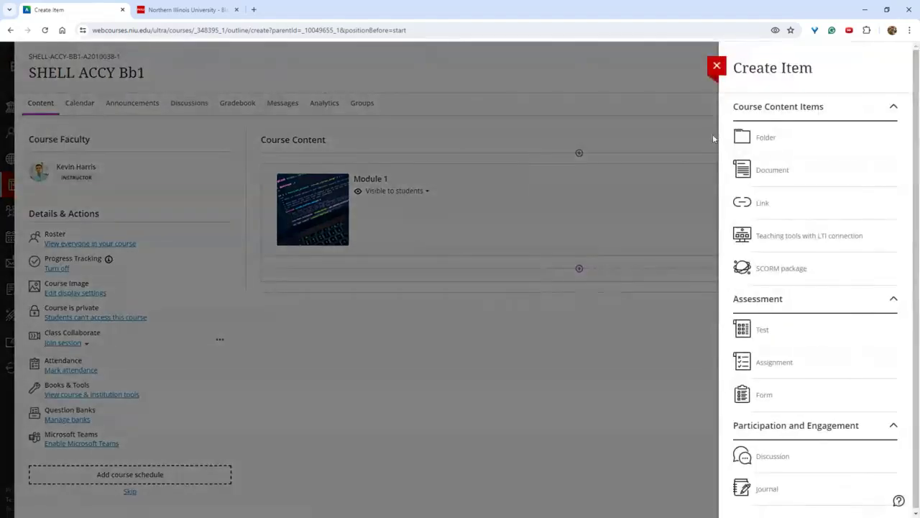
pyautogui.click(748, 144)
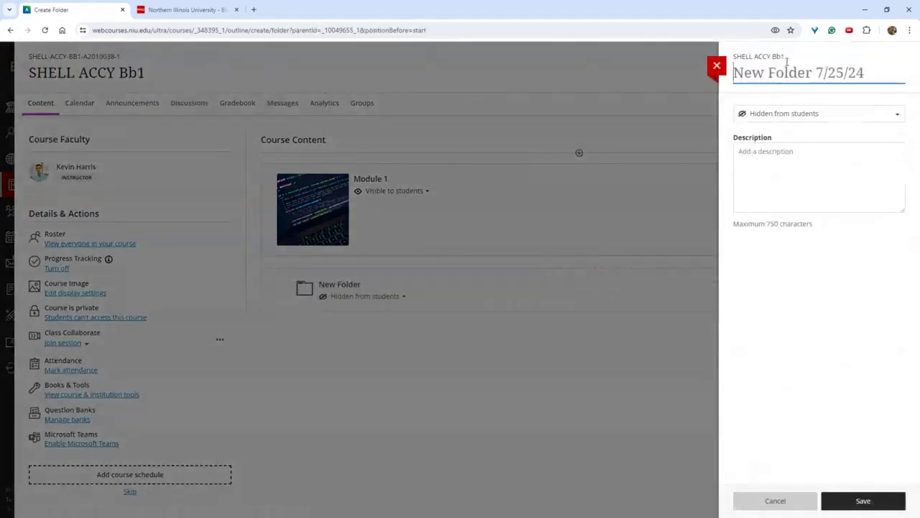
pyautogui.click(763, 75)
pyautogui.write('Read')
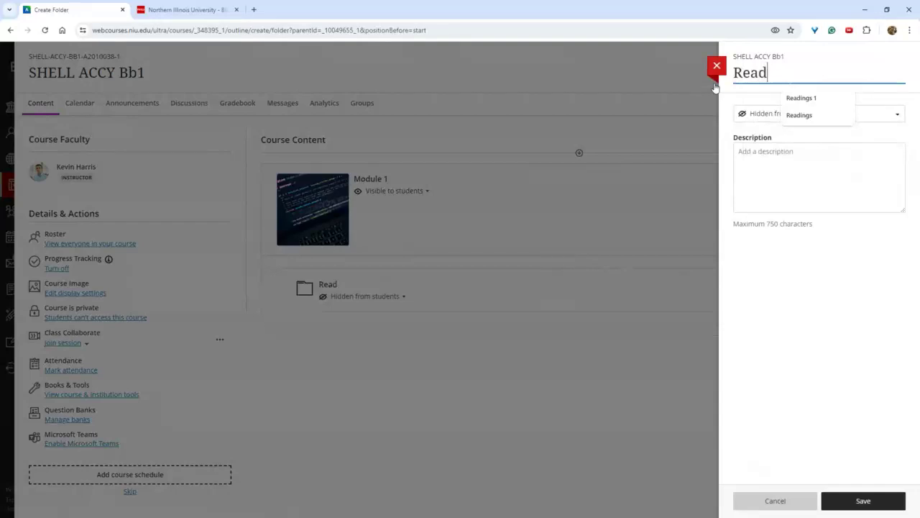
pyautogui.write('ings')
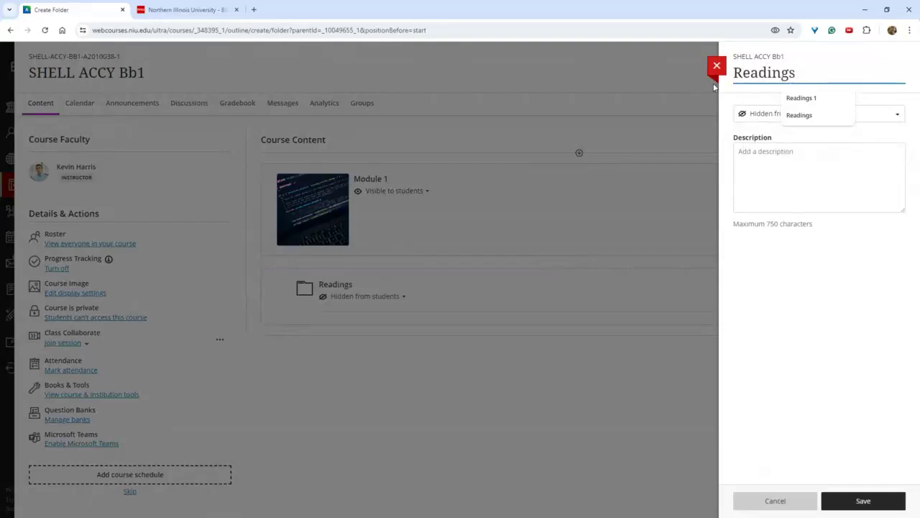
# Step: Make the Readings folder visible to students and save it
pyautogui.click(868, 116)
pyautogui.click(829, 133)
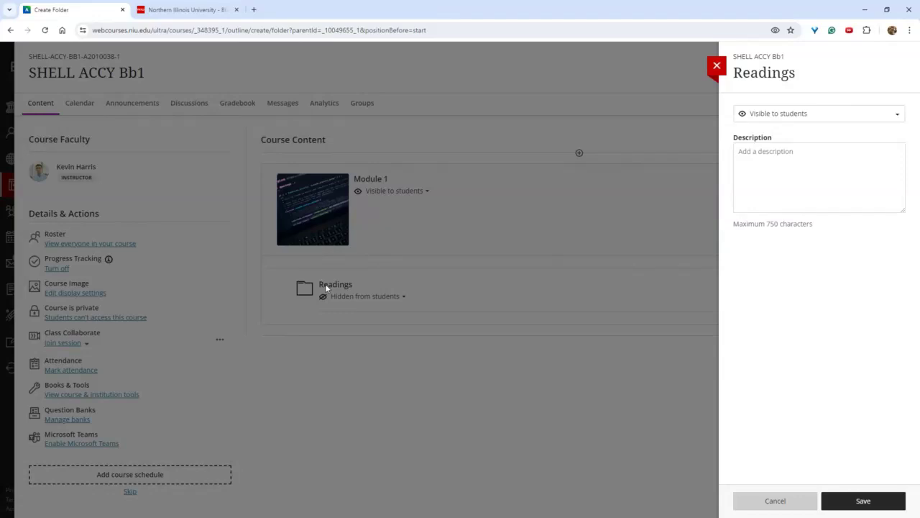
pyautogui.click(859, 498)
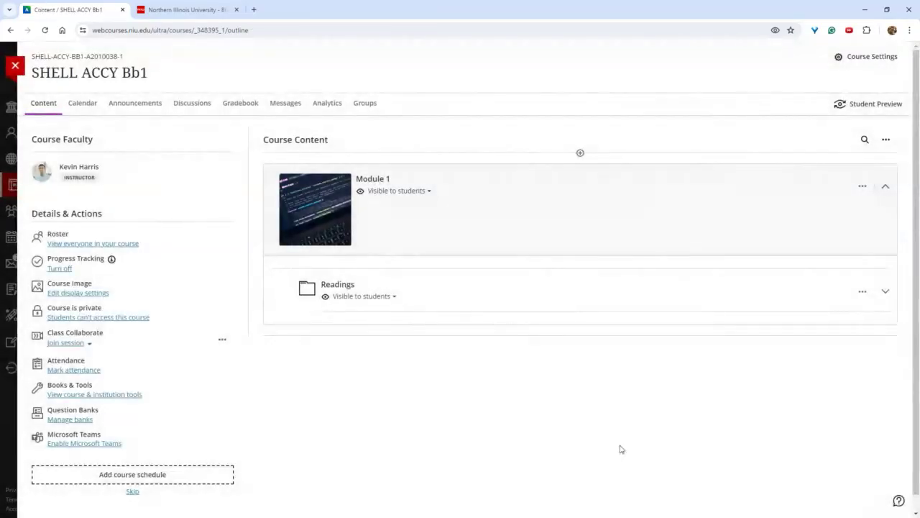
# Step: Collapse and re-expand Module 1, and expand the Readings folder inside it
pyautogui.click(886, 187)
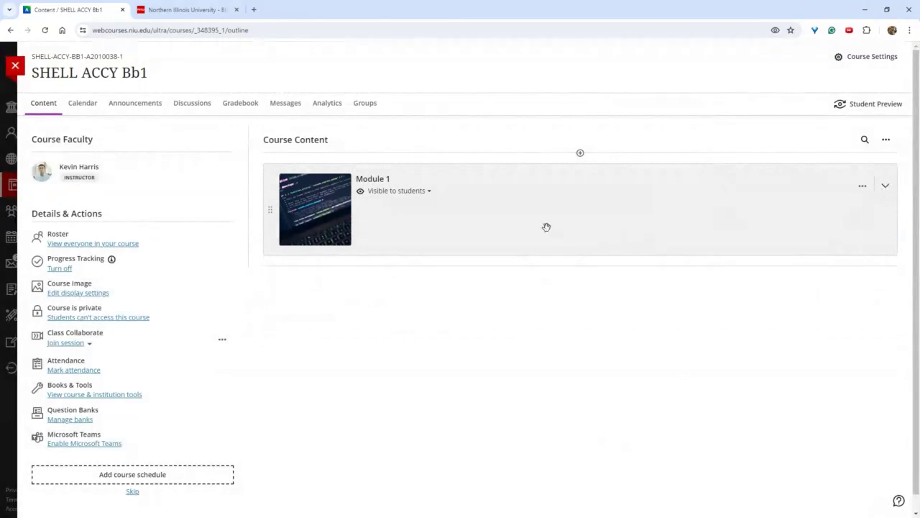
pyautogui.click(517, 223)
pyautogui.click(420, 293)
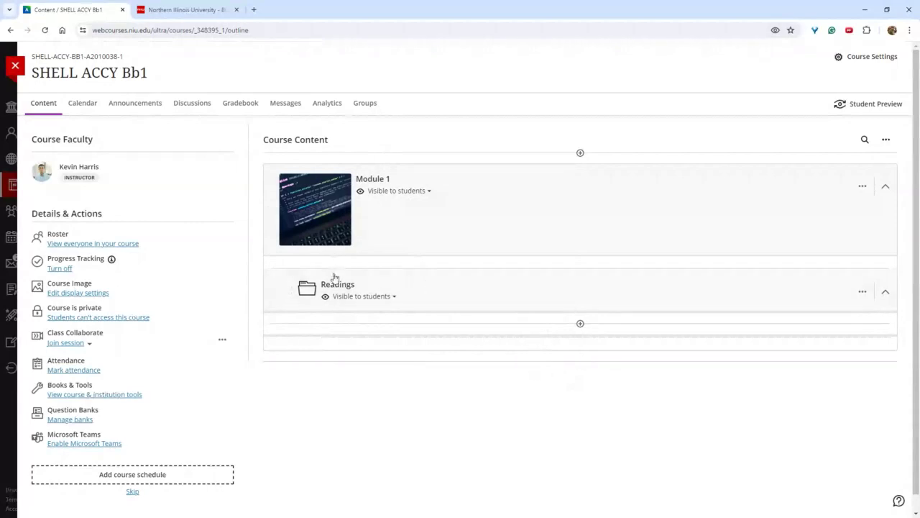
pyautogui.click(407, 284)
pyautogui.click(407, 284)
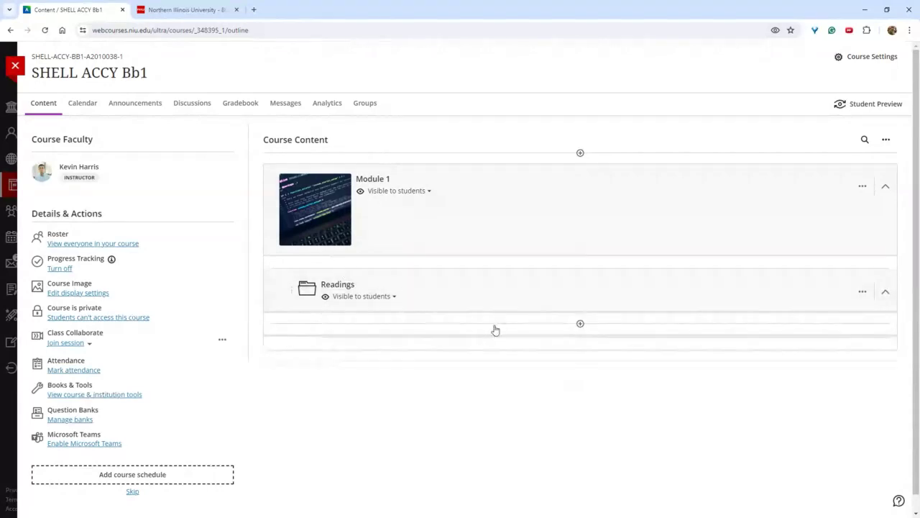
# Step: Look over the item types that can be created inside the Readings folder, and close the list
pyautogui.click(580, 324)
pyautogui.click(568, 343)
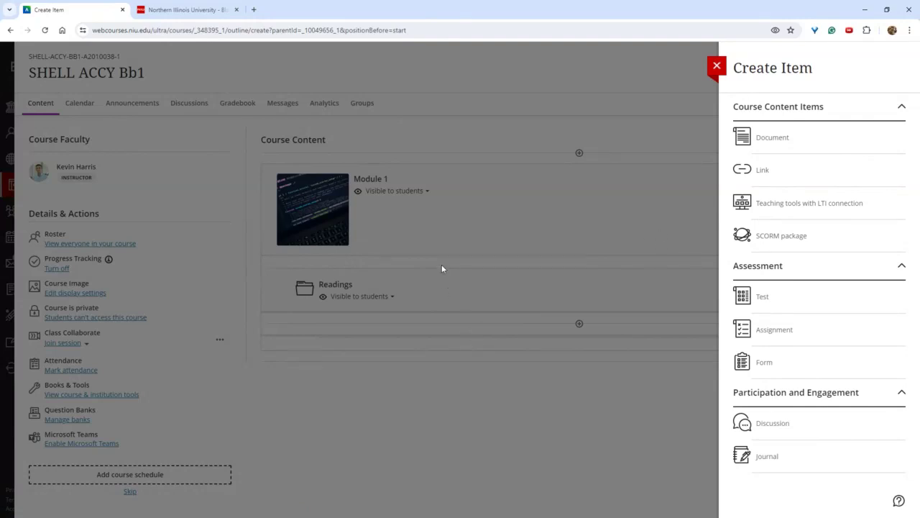
pyautogui.click(404, 376)
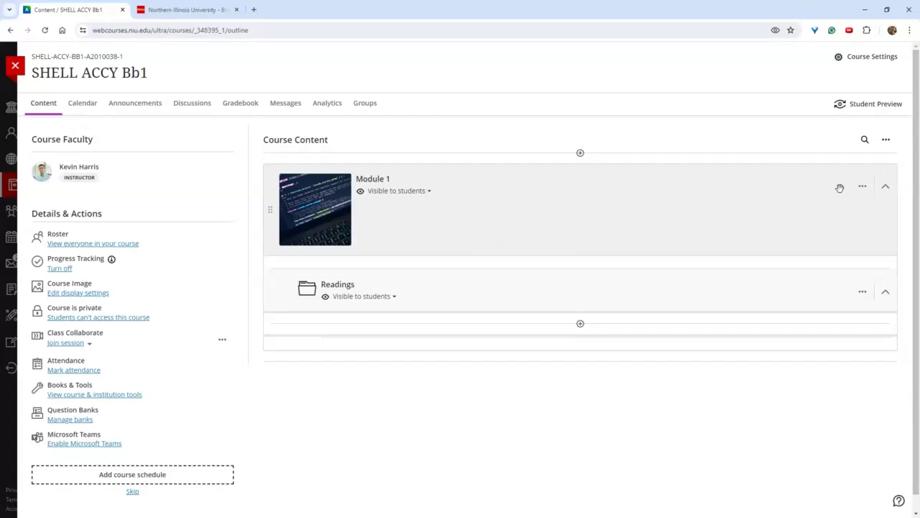
# Step: Review Module 1's management options and its student visibility choices without changing anything
pyautogui.click(862, 187)
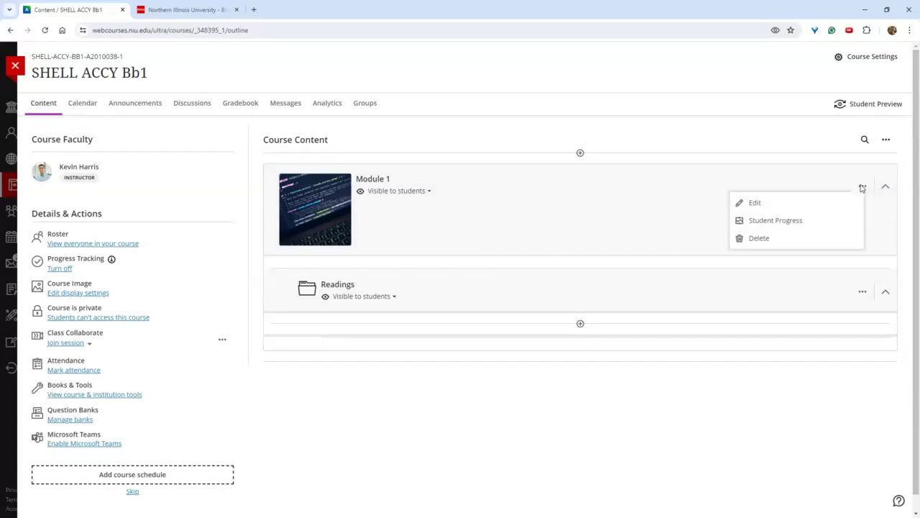
pyautogui.click(816, 183)
pyautogui.click(429, 192)
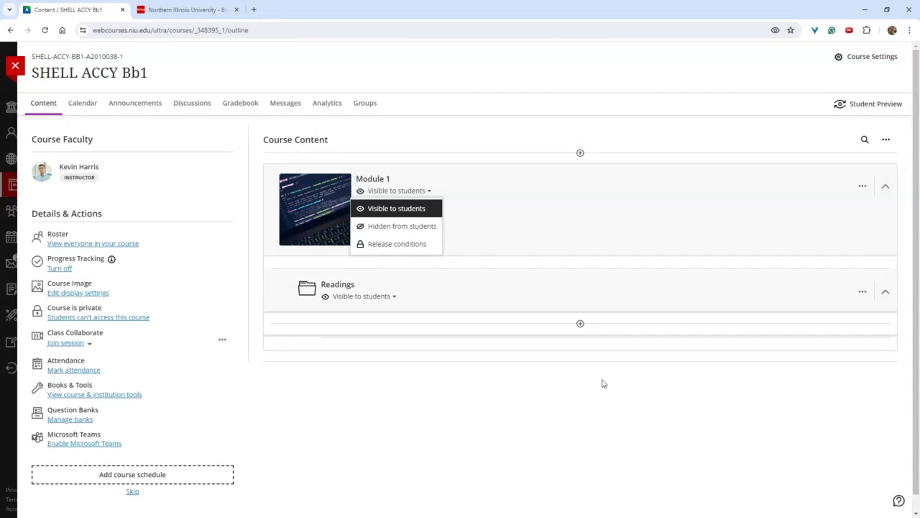
pyautogui.click(523, 259)
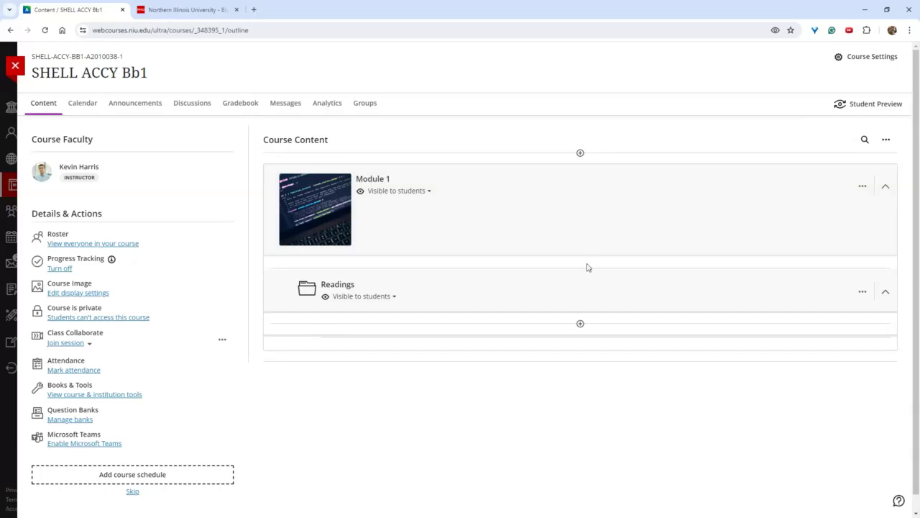
# Step: Create a document in the Readings folder with the default title, open an empty content block in it, and close the document
pyautogui.click(580, 324)
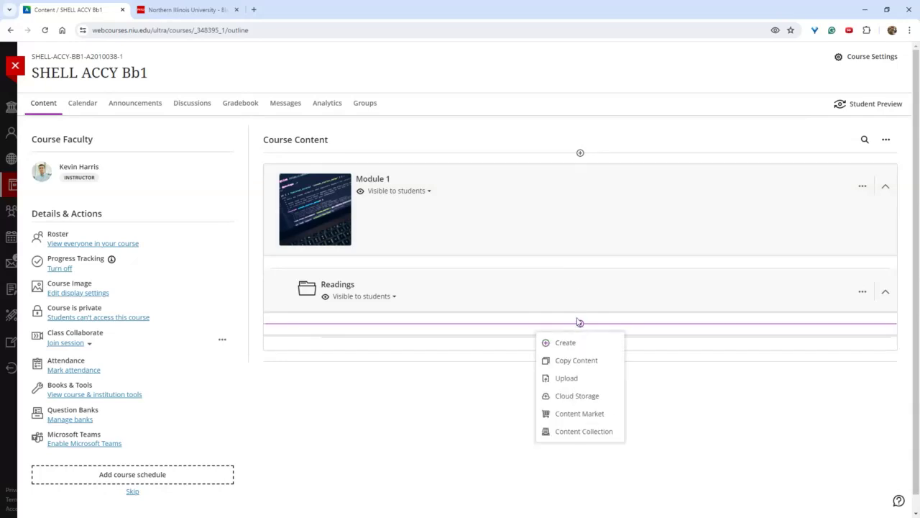
pyautogui.click(580, 343)
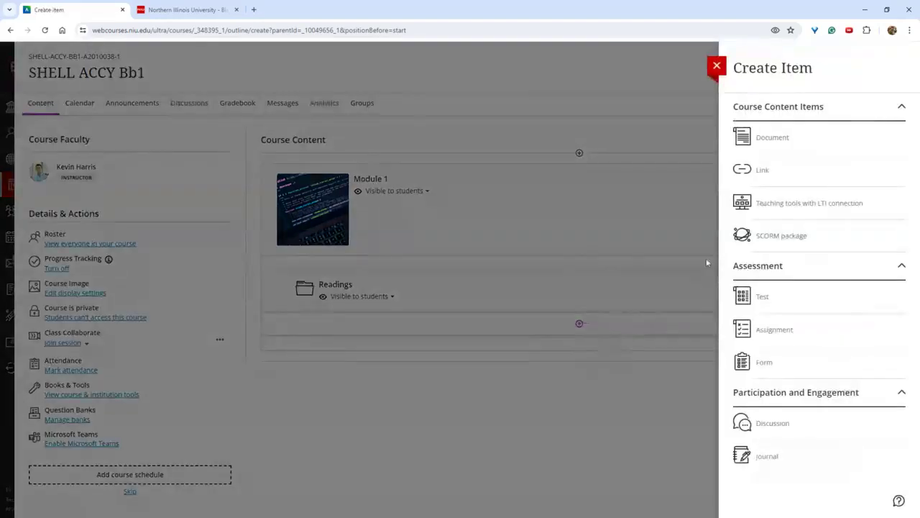
pyautogui.click(766, 137)
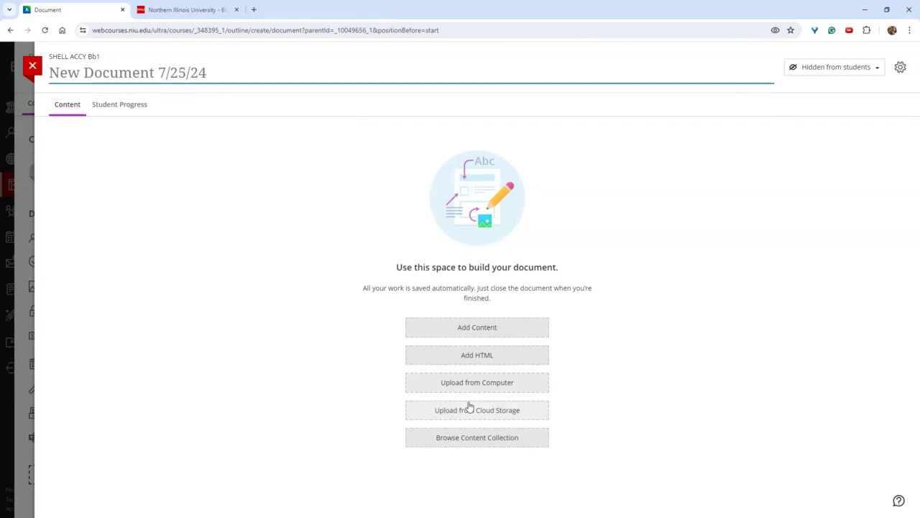
pyautogui.click(478, 332)
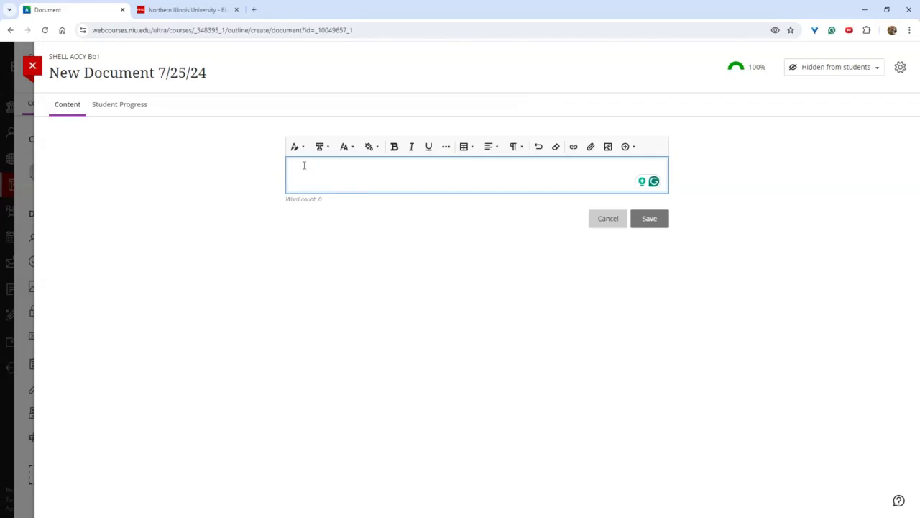
pyautogui.click(33, 66)
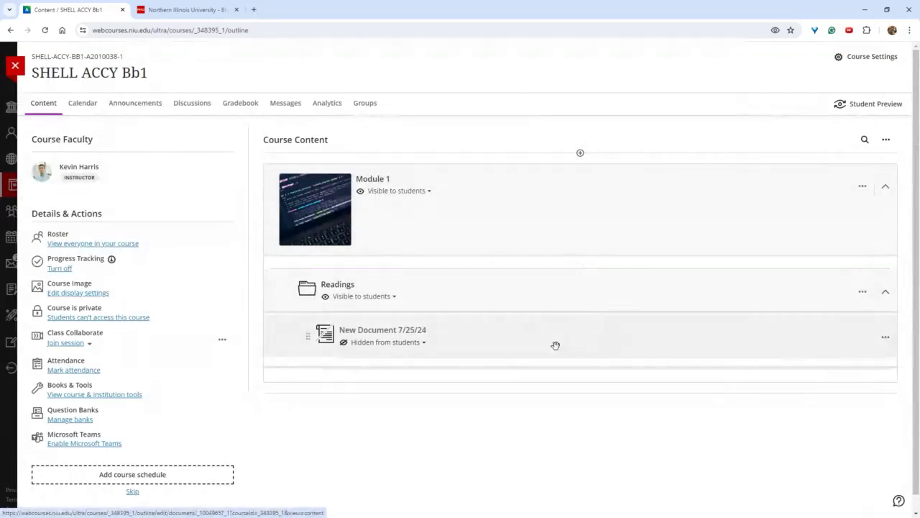
# Step: Create a test below Module 1 in the course content and title it "Test 1"
pyautogui.moveTo(560, 359)
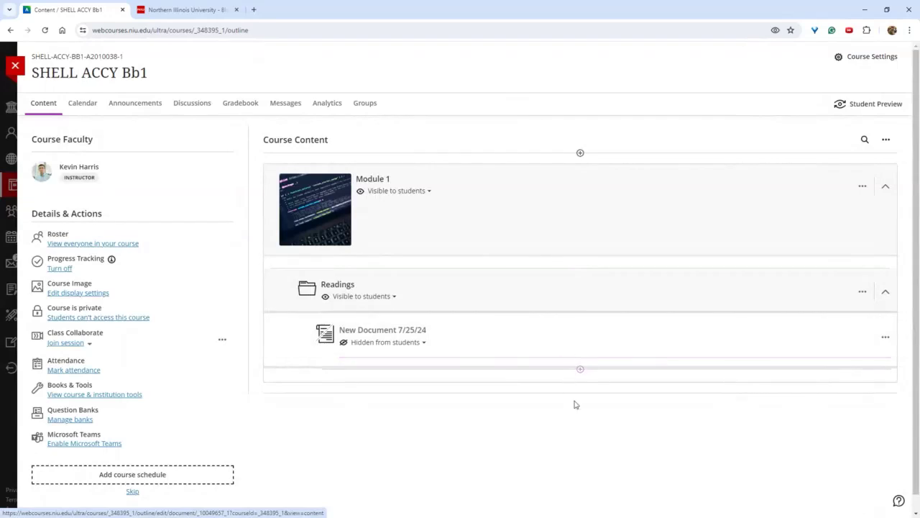
pyautogui.click(580, 394)
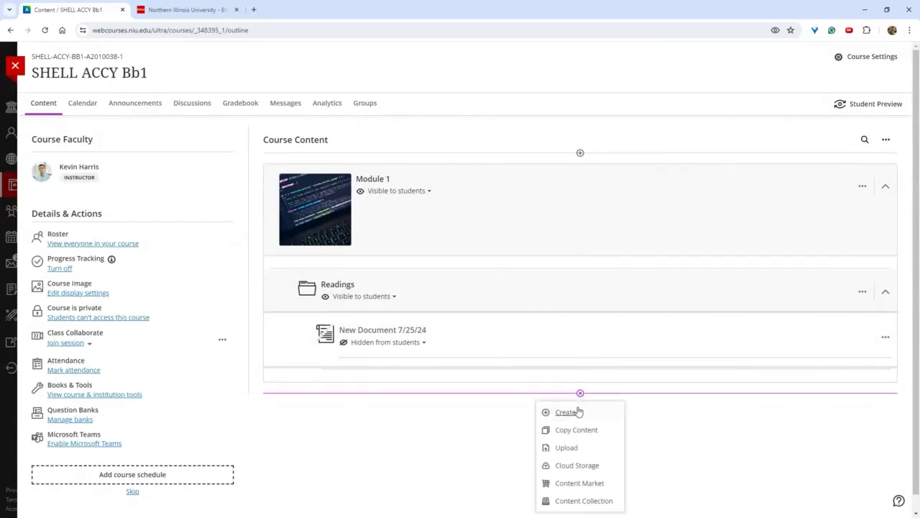
pyautogui.click(572, 414)
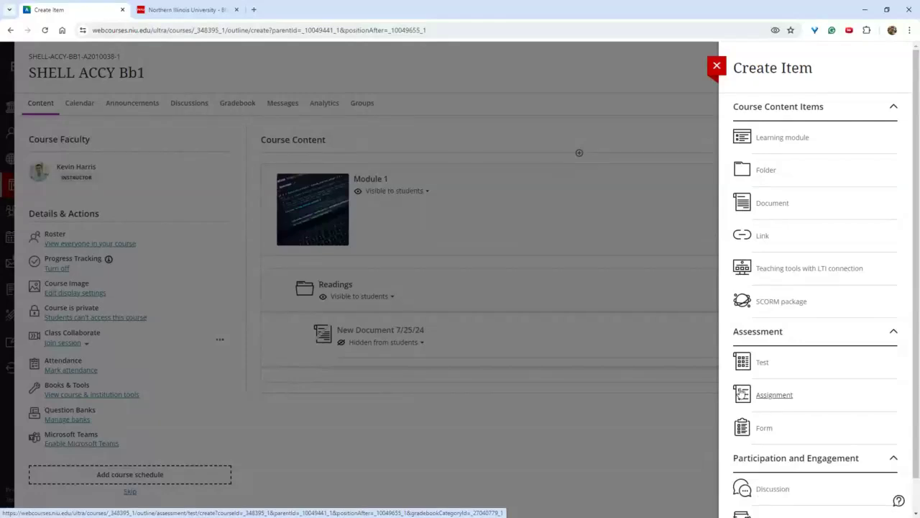
pyautogui.scroll(-1, 803, 369)
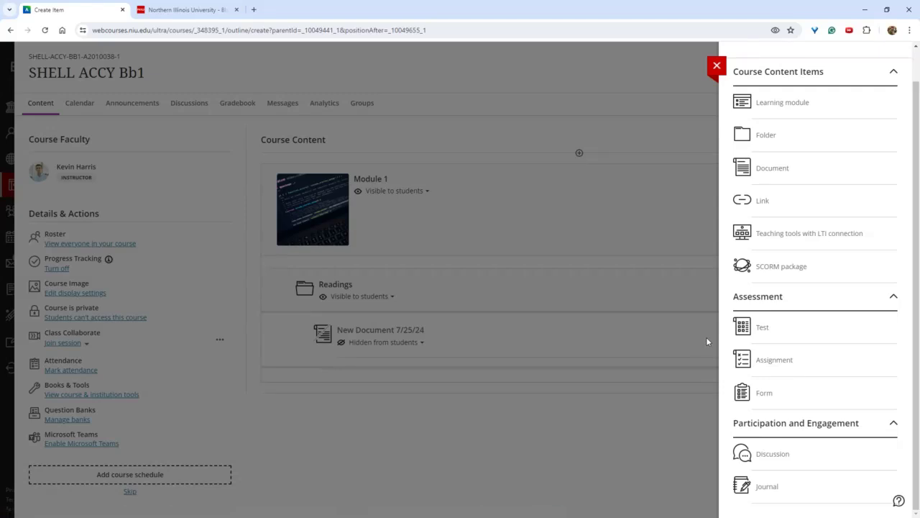
pyautogui.click(766, 333)
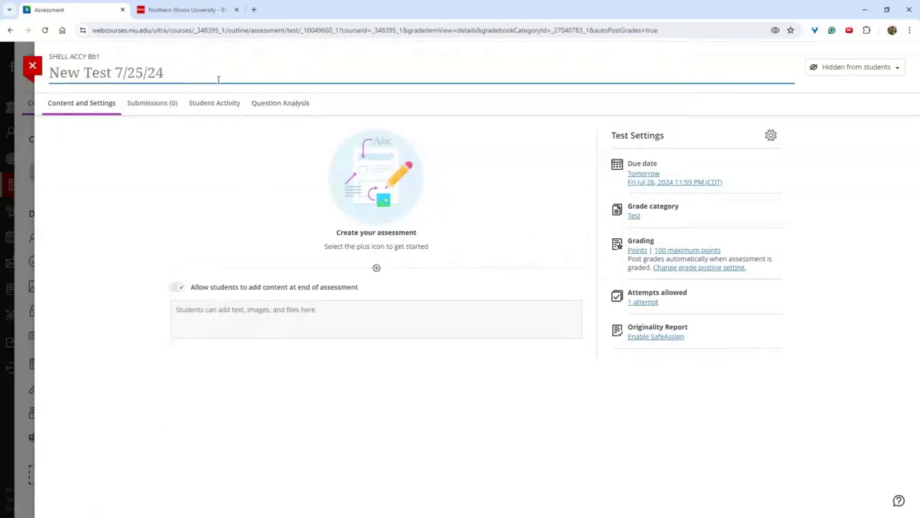
pyautogui.hotkey('ctrl', 'a')
pyautogui.write('Test 1')
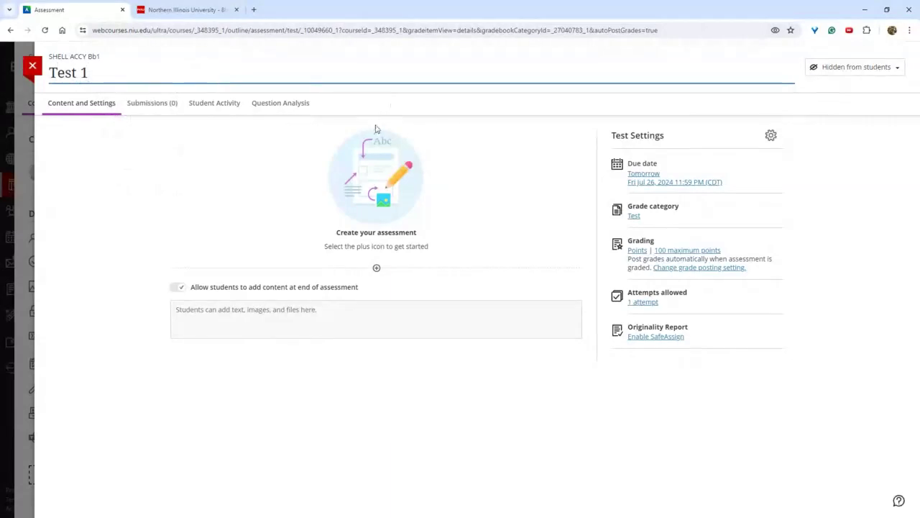
# Step: Add a True/False question with the text "True" and mark True as the correct answer
pyautogui.click(376, 271)
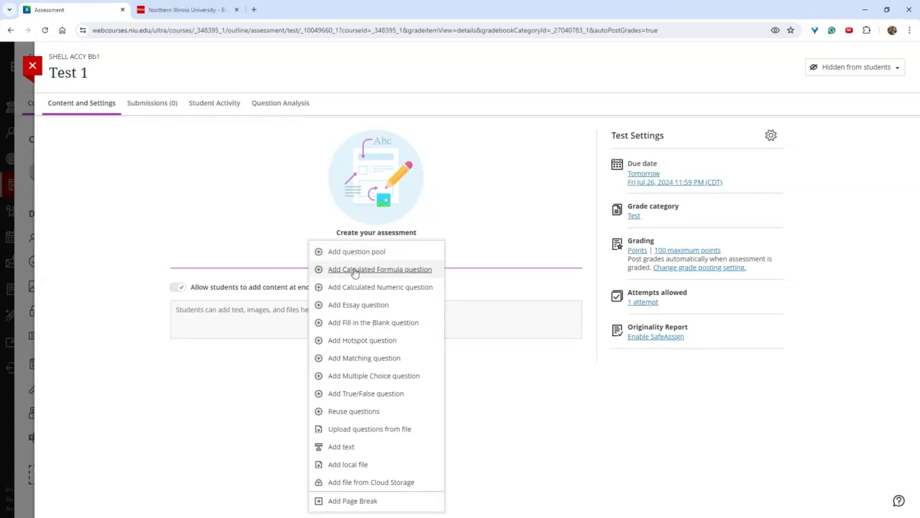
pyautogui.click(370, 394)
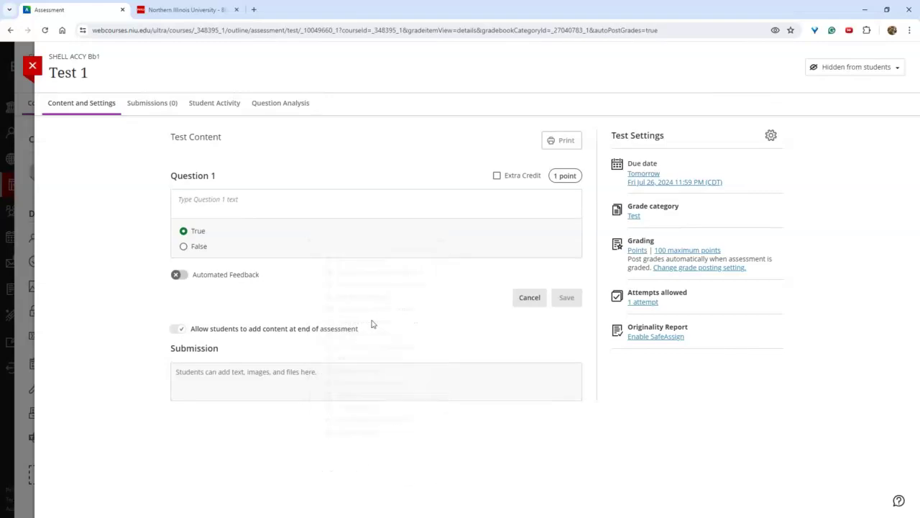
pyautogui.click(270, 203)
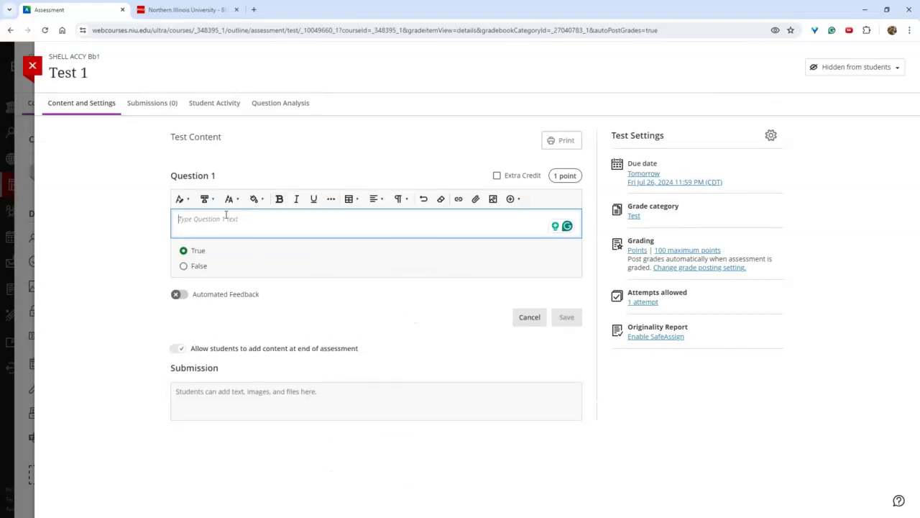
pyautogui.write('True')
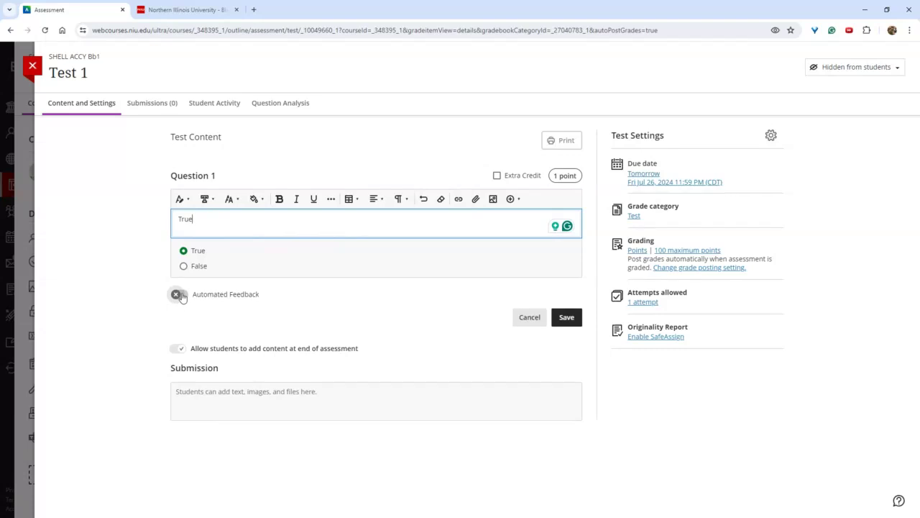
pyautogui.click(183, 265)
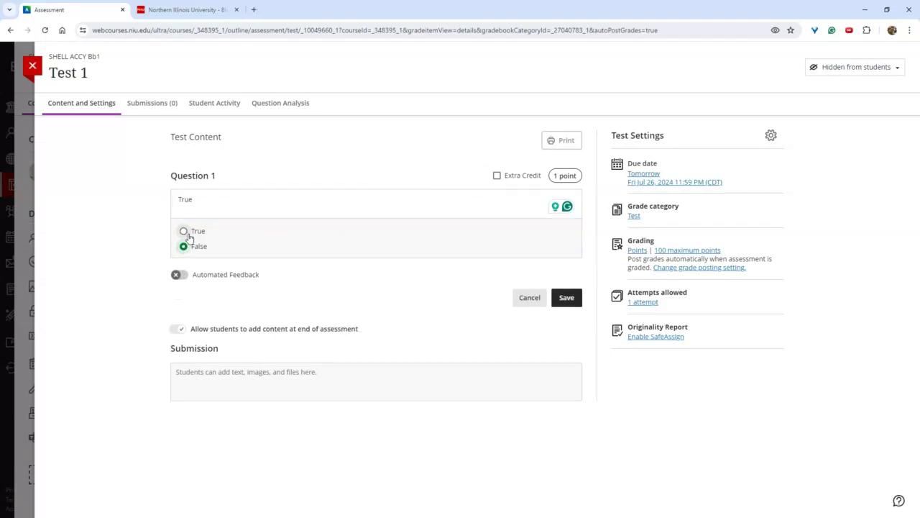
pyautogui.click(185, 233)
# Step: Briefly enable automated feedback on the True/False question and disable it again, set its value to 10 points, and save the question
pyautogui.click(183, 278)
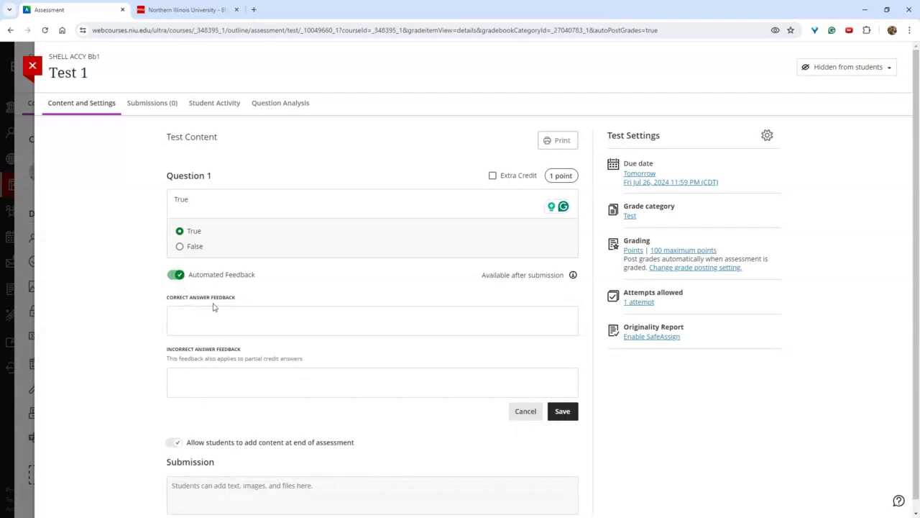
pyautogui.click(174, 280)
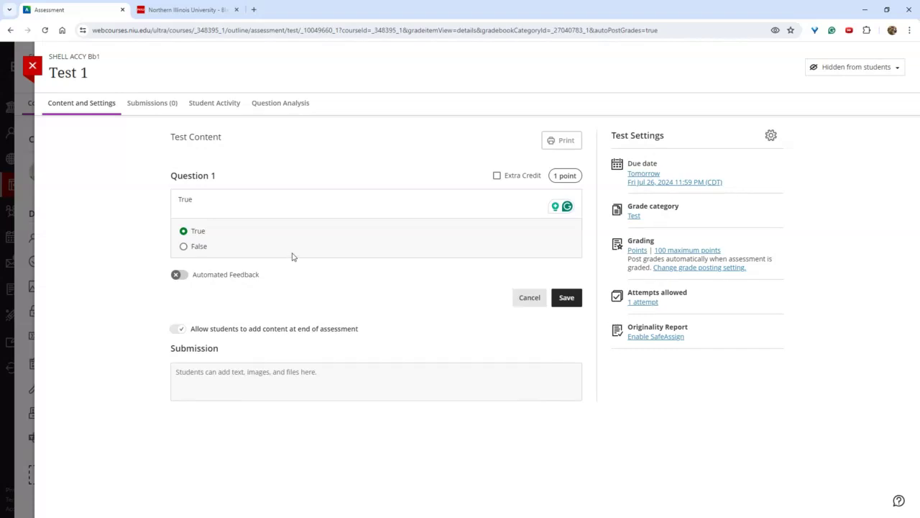
pyautogui.click(569, 176)
pyautogui.write('0')
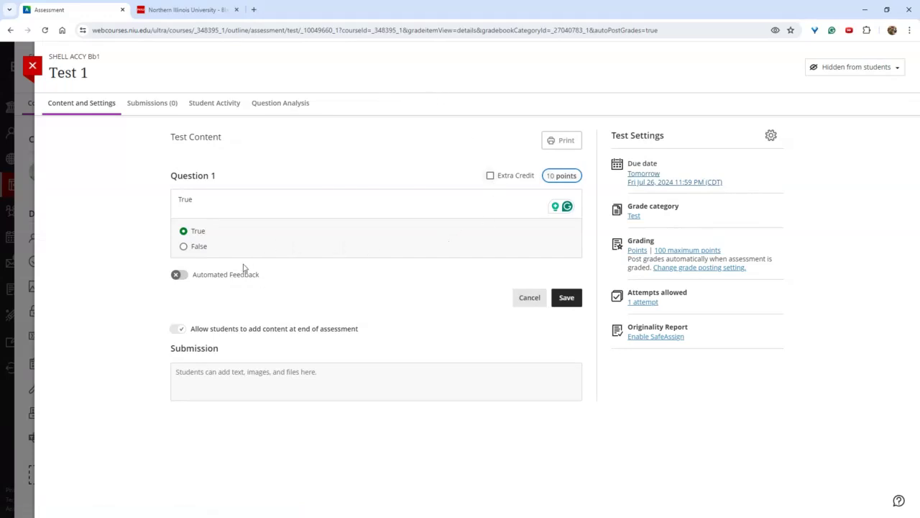
pyautogui.click(565, 299)
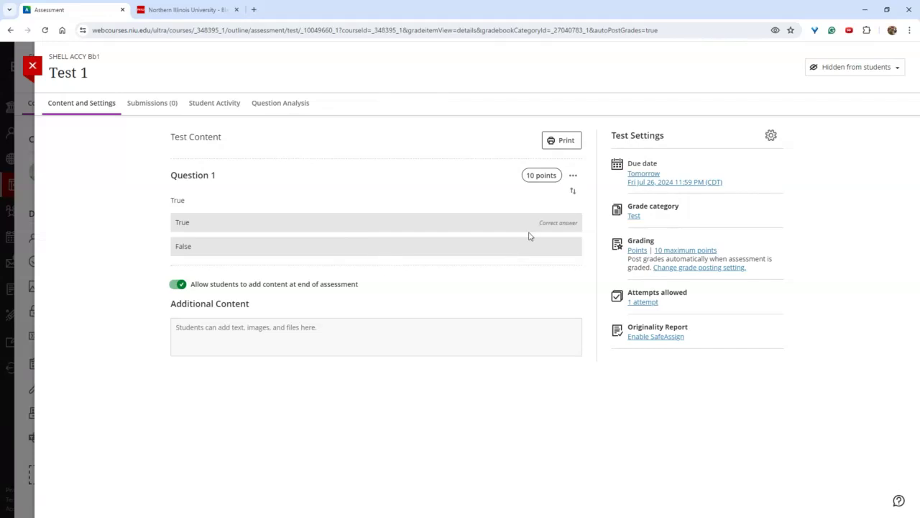
# Step: Add a Multiple Choice question after the True/False question with the question text "MCQ"
pyautogui.click(379, 266)
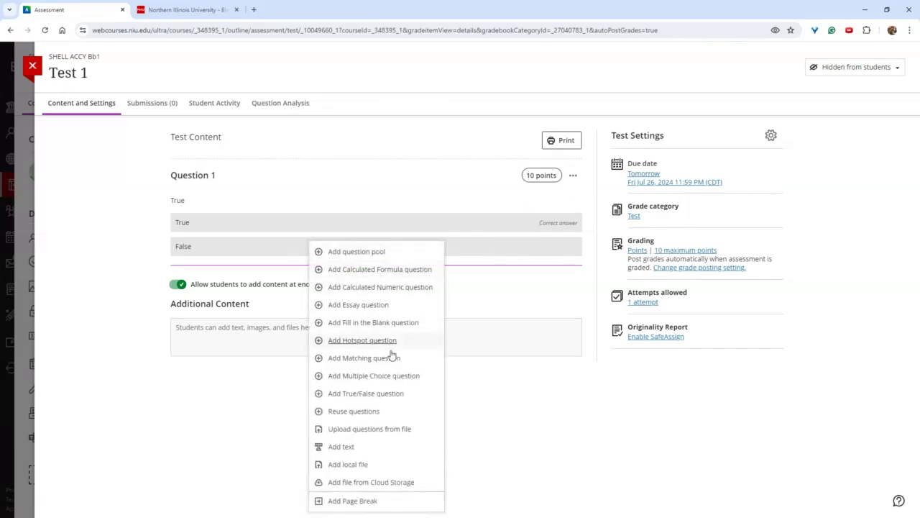
pyautogui.click(395, 378)
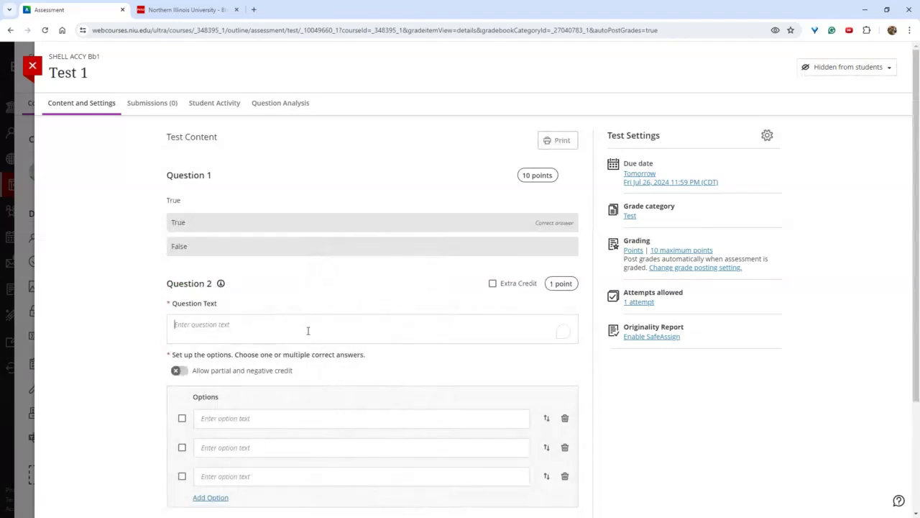
pyautogui.write('MC')
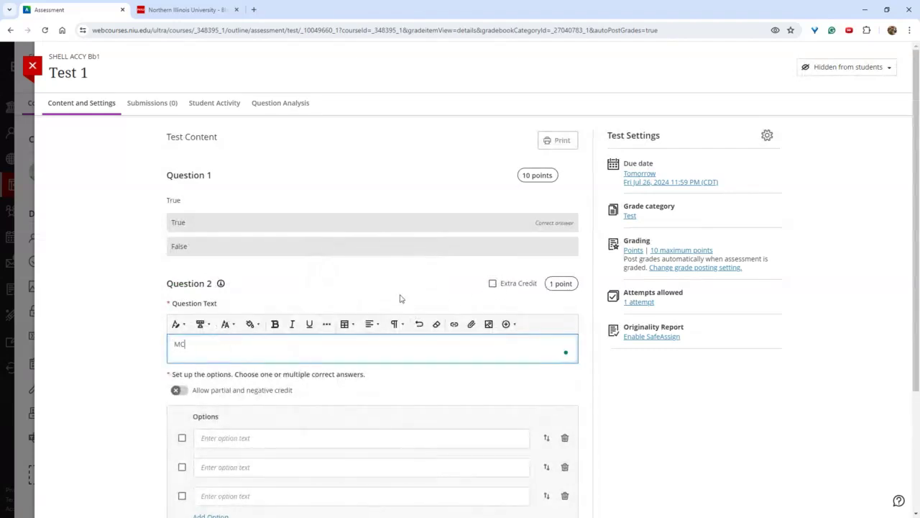
pyautogui.write('Q')
# Step: Fill in the answer options a, b and c, mark b as the correct answer, and save the question
pyautogui.click(275, 437)
pyautogui.write('a')
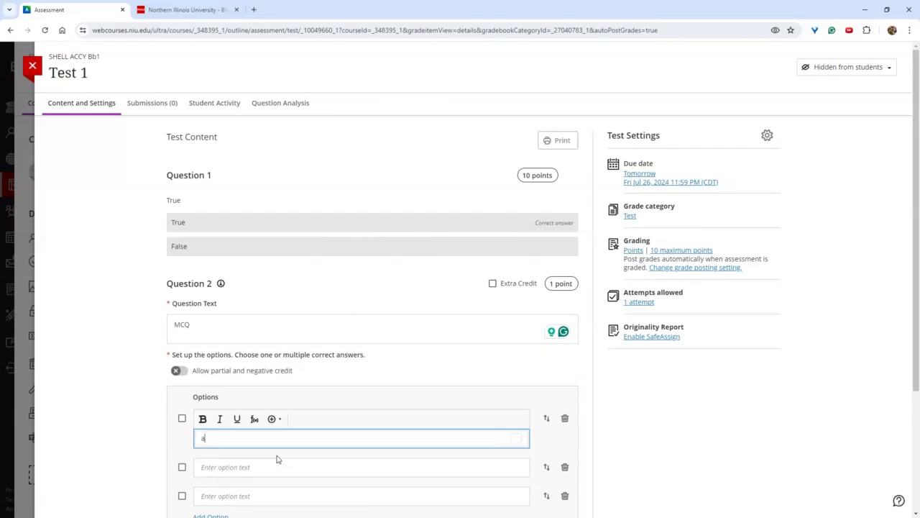
pyautogui.click(278, 467)
pyautogui.write('b')
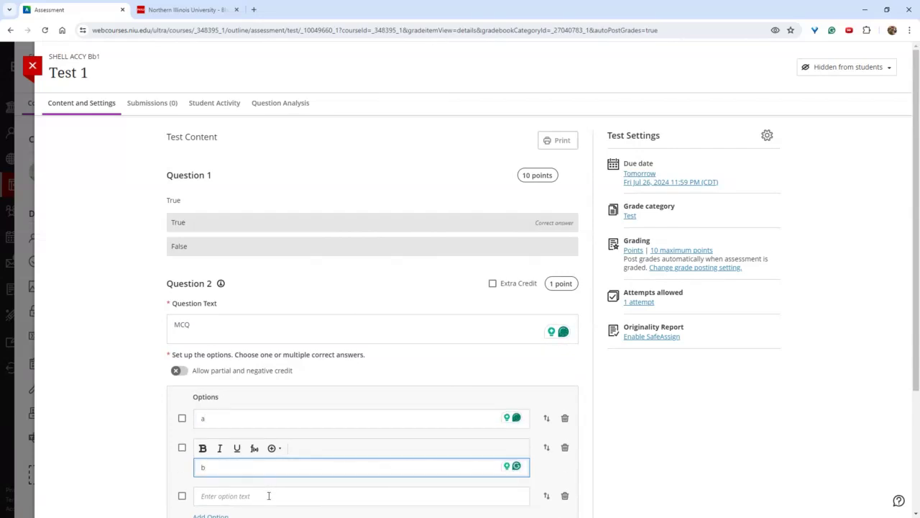
pyautogui.click(268, 495)
pyautogui.write('c')
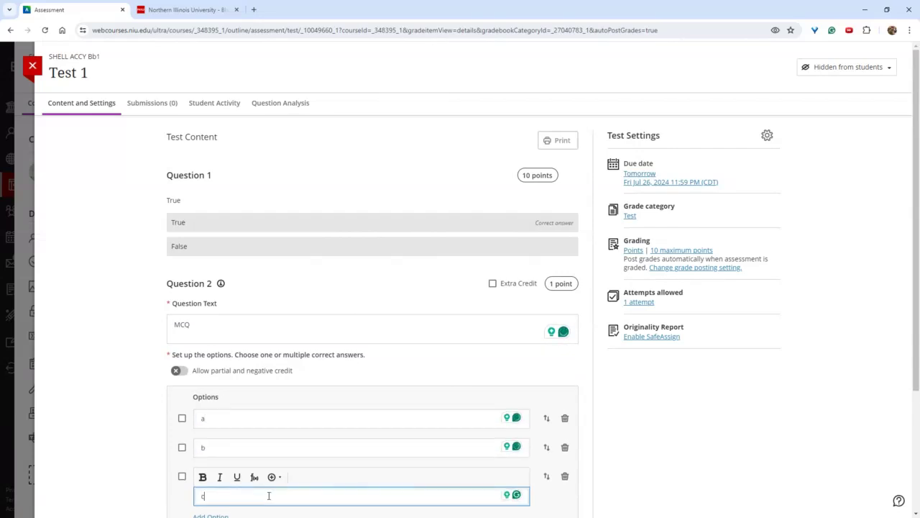
pyautogui.click(182, 447)
pyautogui.scroll(-2, 134, 410)
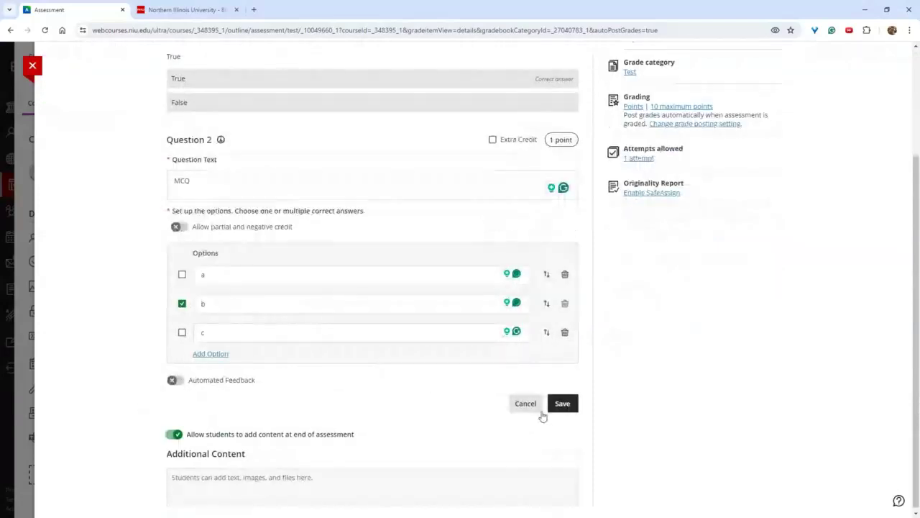
pyautogui.click(562, 403)
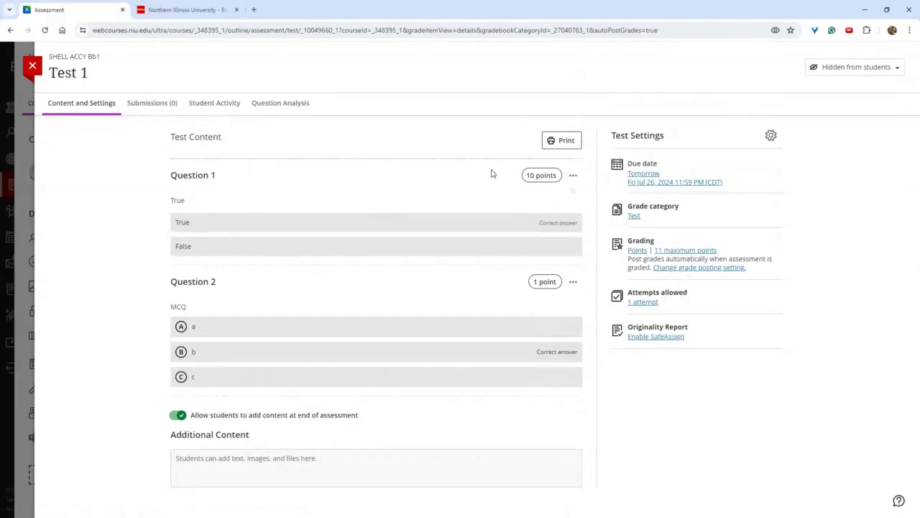
# Step: Open the MCQ question for editing, try its Extra Credit option on and off, and cancel the edit
pyautogui.click(573, 282)
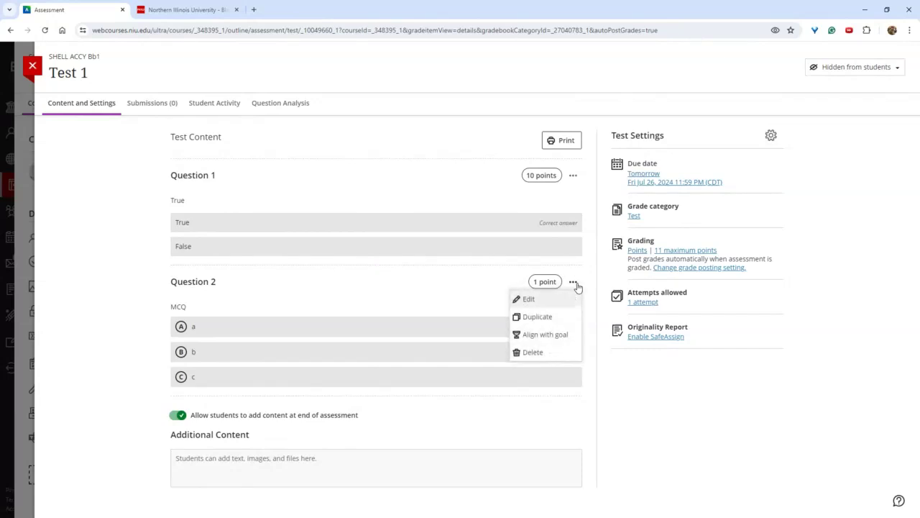
pyautogui.click(555, 302)
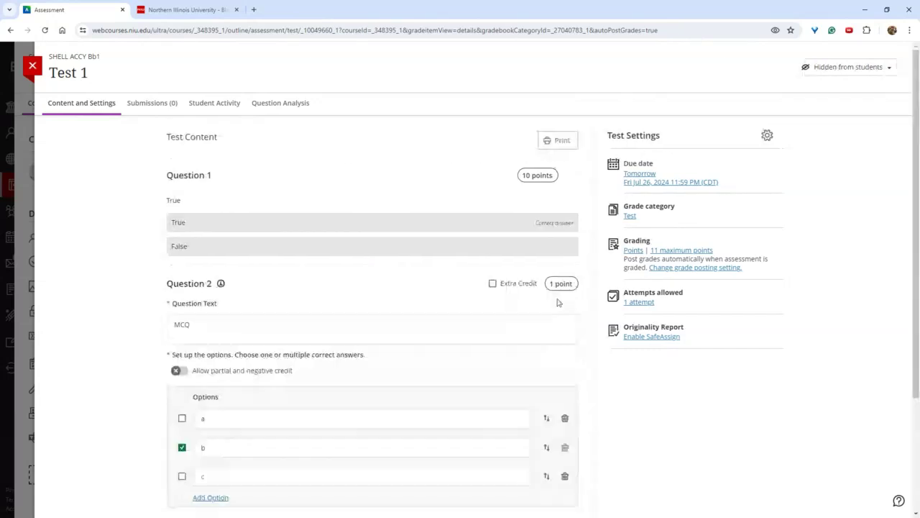
pyautogui.click(494, 286)
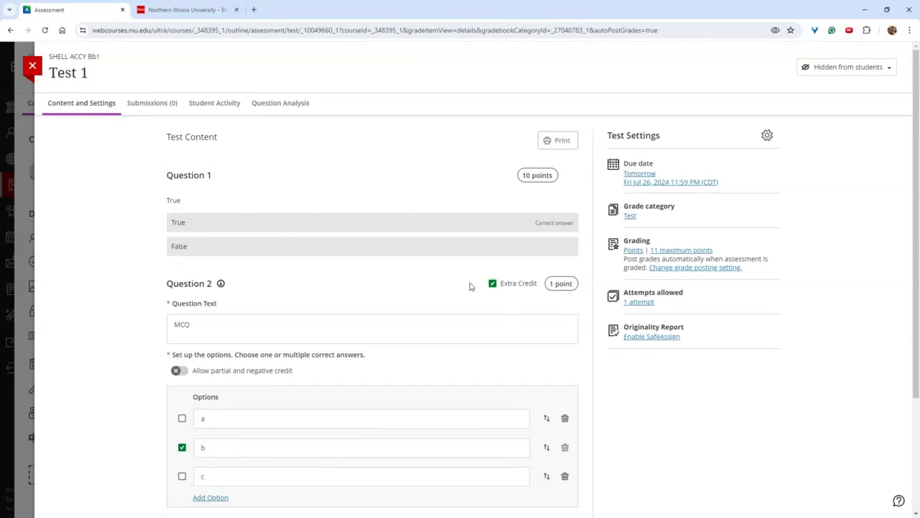
pyautogui.click(493, 287)
pyautogui.scroll(-2, 557, 296)
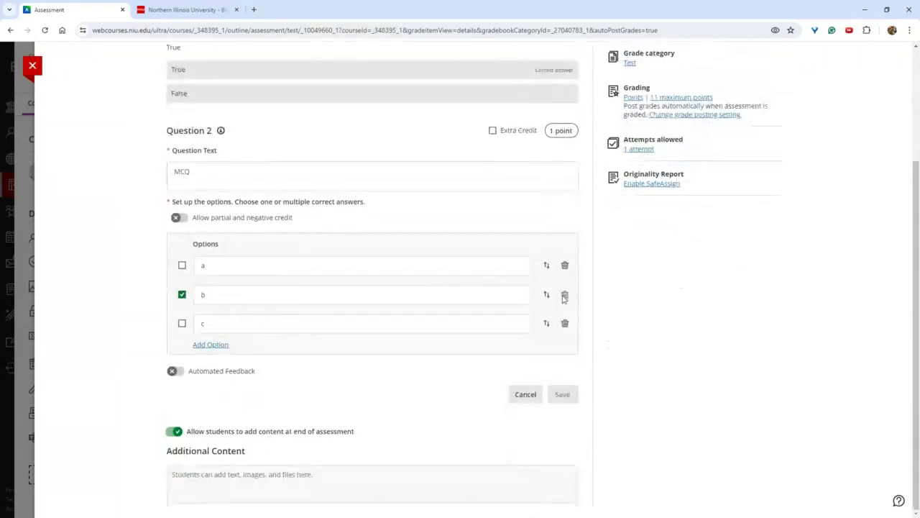
pyautogui.click(533, 400)
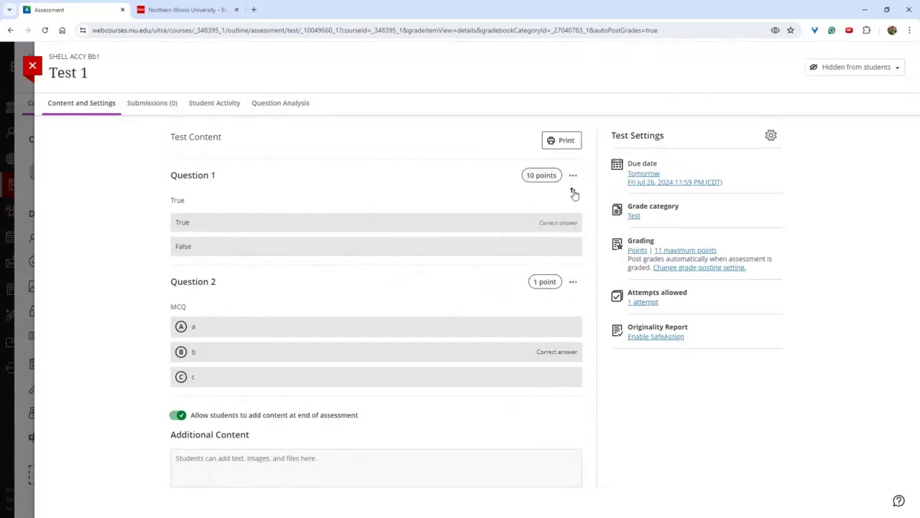
# Step: Move the True/False question below the MCQ question and close the test
pyautogui.moveTo(574, 194); pyautogui.dragTo(543, 313)
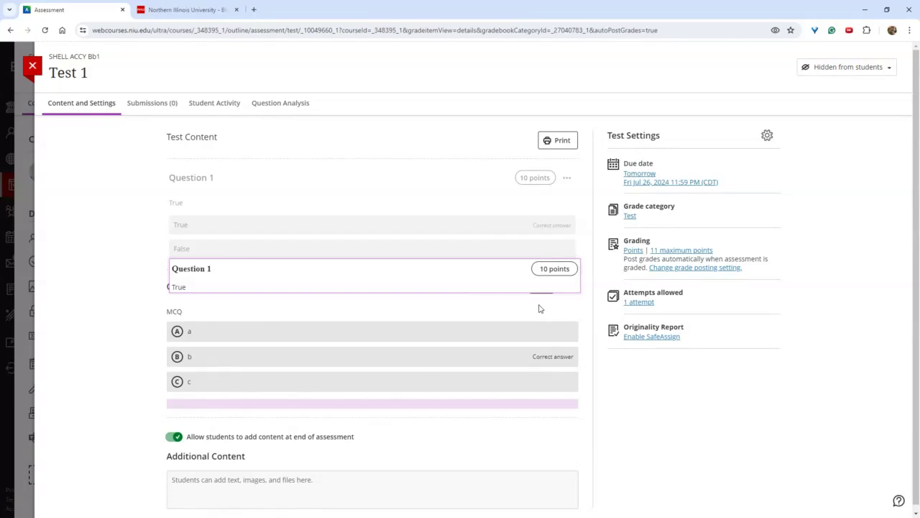
pyautogui.moveTo(381, 273); pyautogui.dragTo(377, 253)
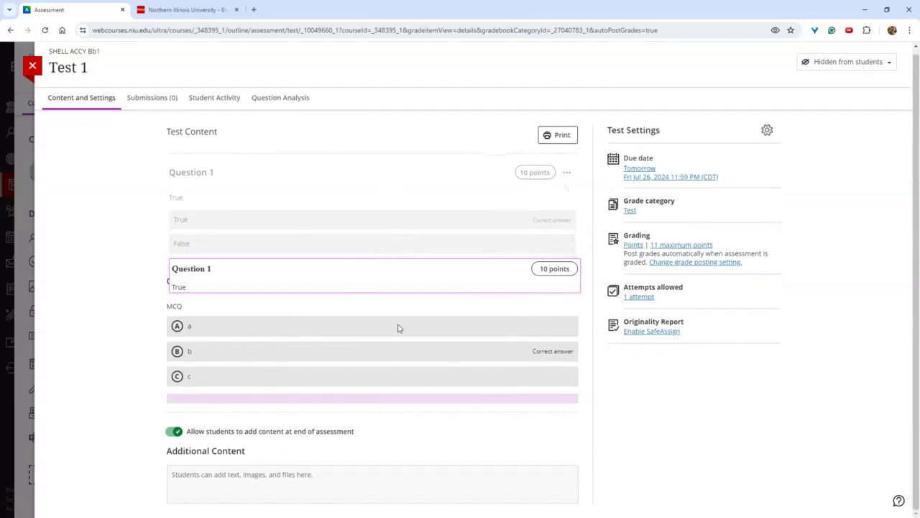
pyautogui.rightClick(414, 341)
pyautogui.press('Escape')
pyautogui.click(31, 67)
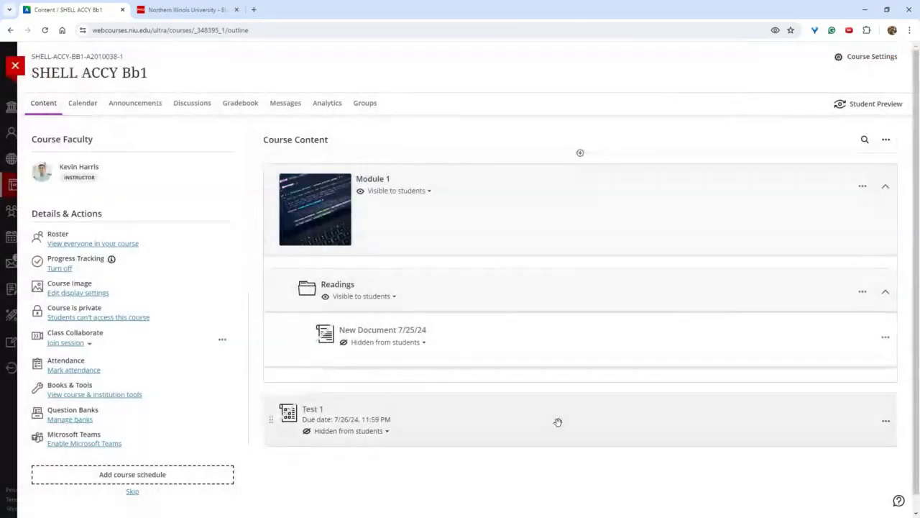
# Step: Reopen Test 1 and move the True/False question back above the MCQ question
pyautogui.click(552, 422)
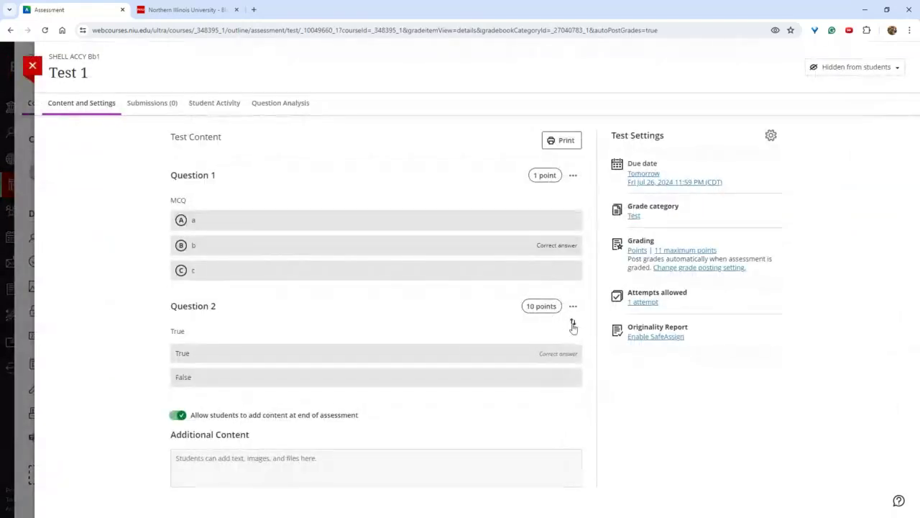
pyautogui.moveTo(572, 323); pyautogui.dragTo(609, 155)
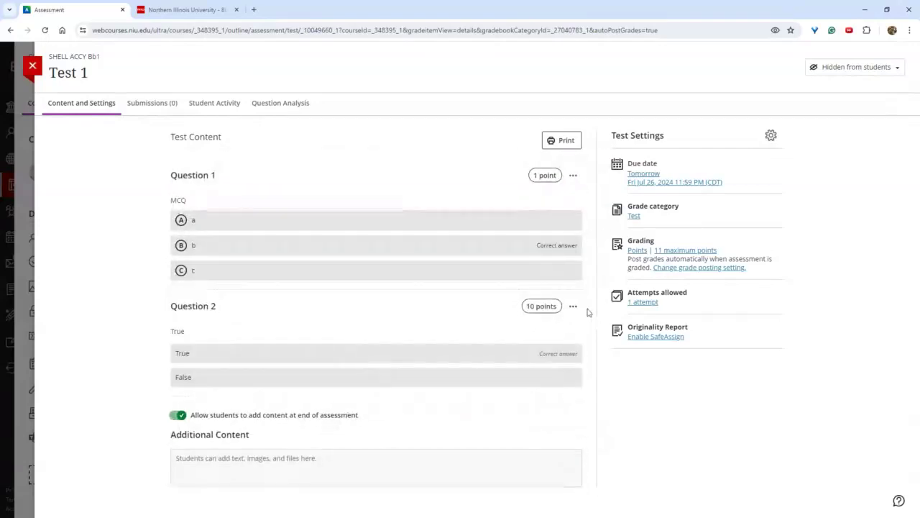
pyautogui.moveTo(573, 321); pyautogui.dragTo(586, 155)
pyautogui.moveTo(571, 323); pyautogui.dragTo(573, 192)
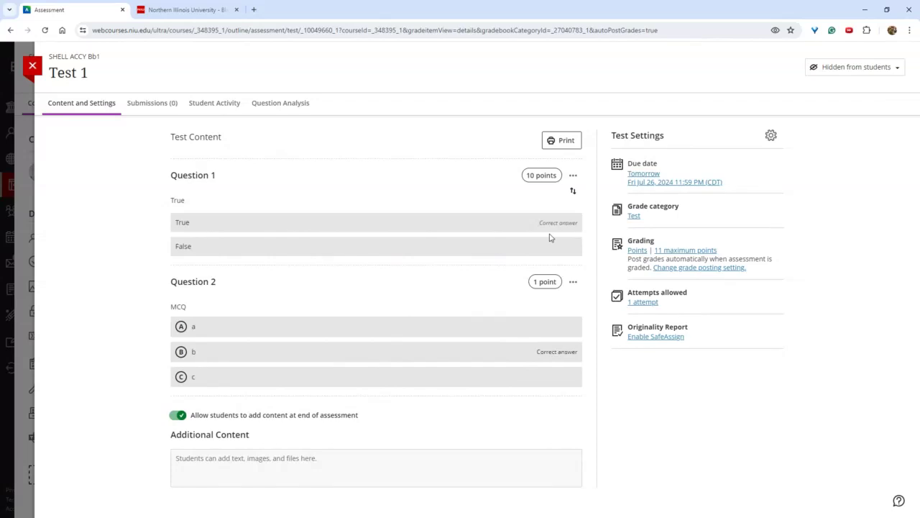
# Step: Open the settings of Test 1 and set its grade category to Quiz
pyautogui.click(771, 137)
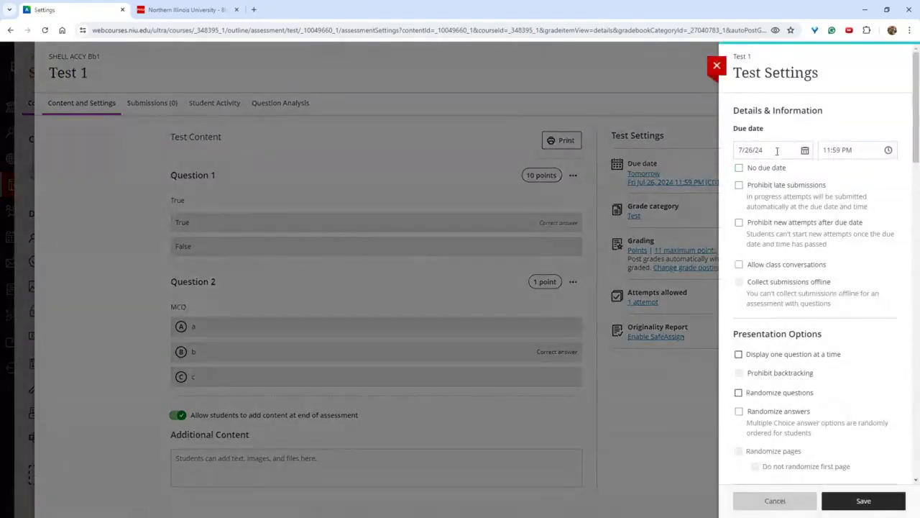
pyautogui.click(751, 170)
pyautogui.click(740, 223)
pyautogui.scroll(-2, 776, 244)
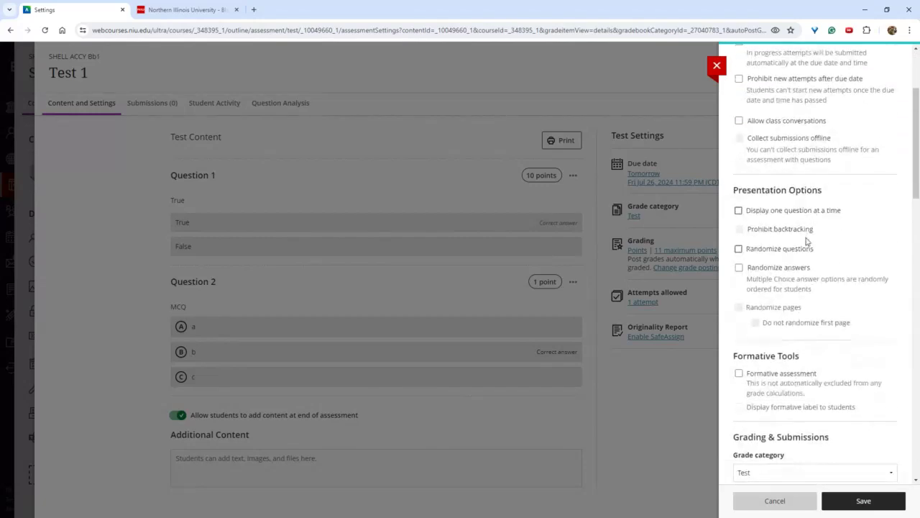
pyautogui.click(808, 270)
pyautogui.scroll(-2, 802, 268)
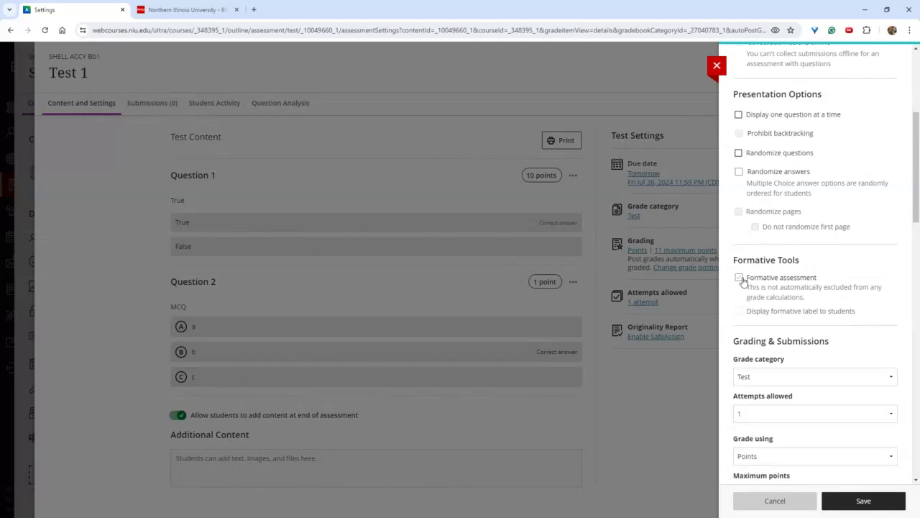
pyautogui.scroll(-3, 801, 295)
pyautogui.click(807, 282)
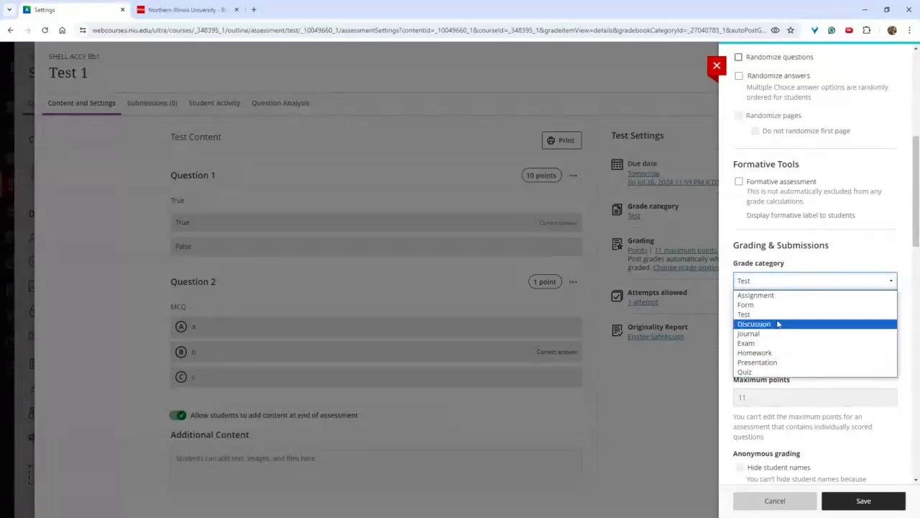
pyautogui.click(777, 371)
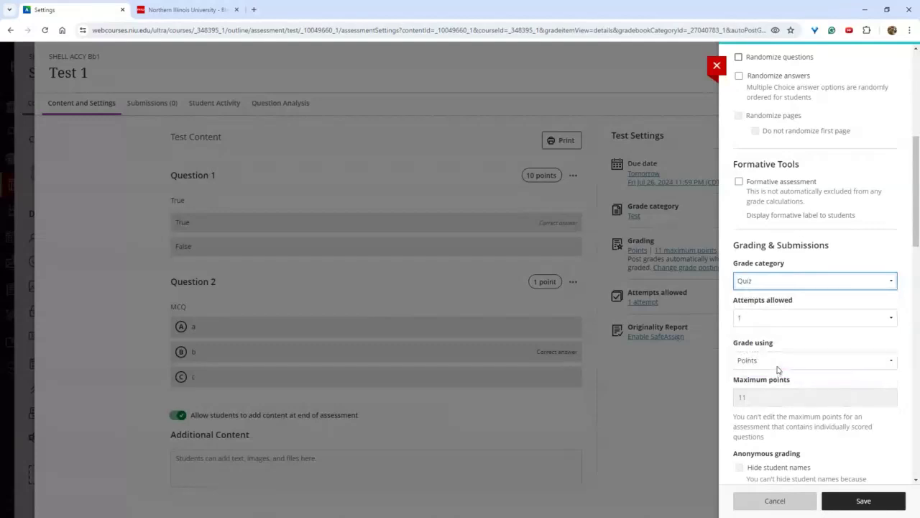
# Step: Review the choices for allowed attempts and grading schema, along with the anonymous grading, evaluation and automatic grade posting options
pyautogui.click(803, 316)
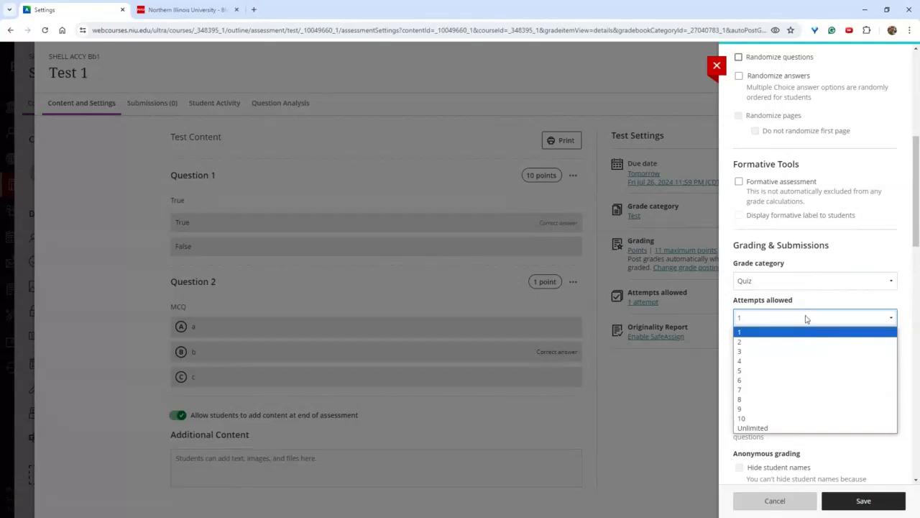
pyautogui.click(792, 311)
pyautogui.scroll(-3, 790, 302)
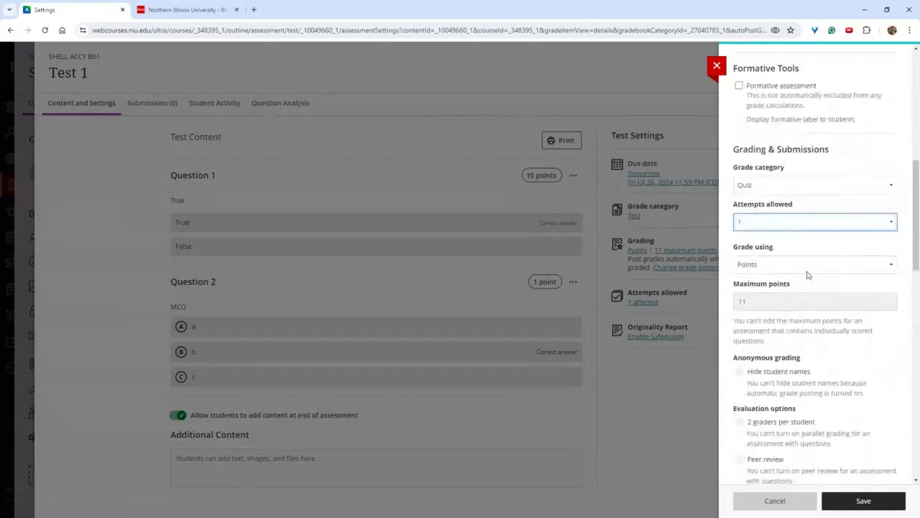
pyautogui.click(807, 269)
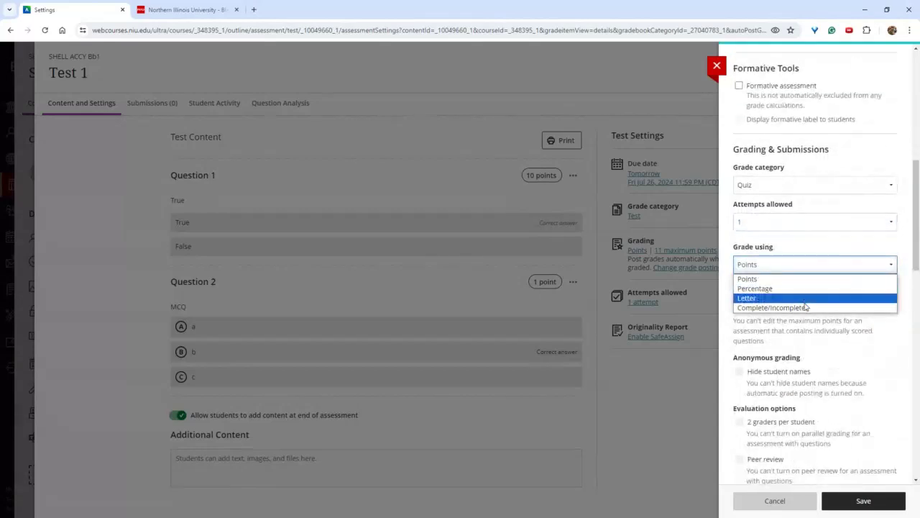
pyautogui.click(809, 246)
pyautogui.click(790, 269)
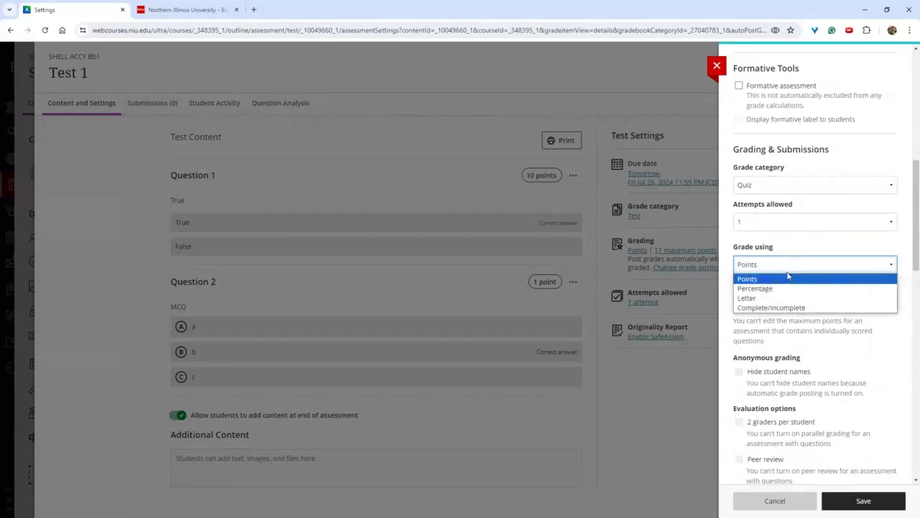
pyautogui.click(806, 255)
pyautogui.scroll(-1, 799, 255)
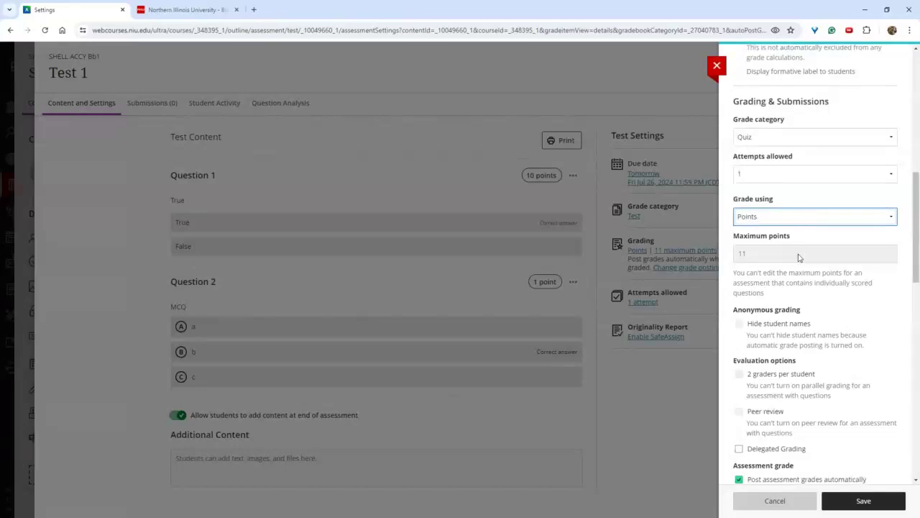
pyautogui.scroll(-4, 814, 248)
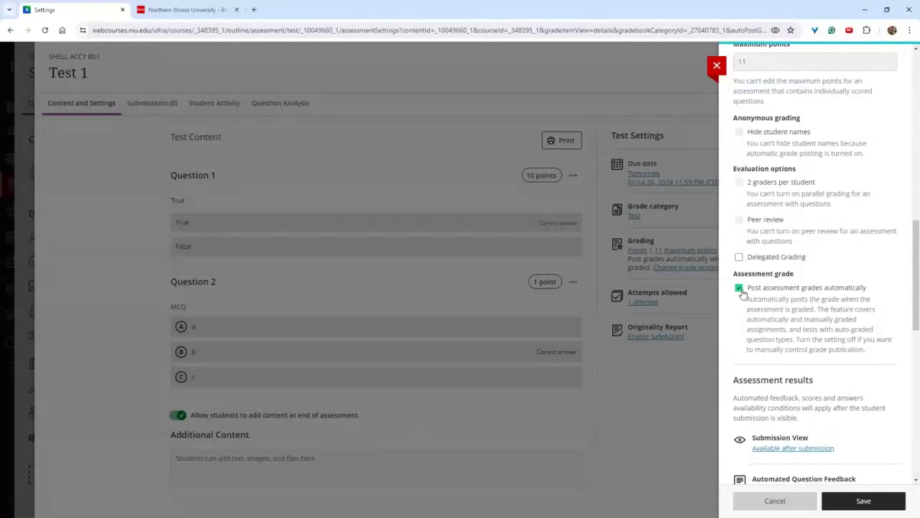
pyautogui.scroll(-1, 820, 300)
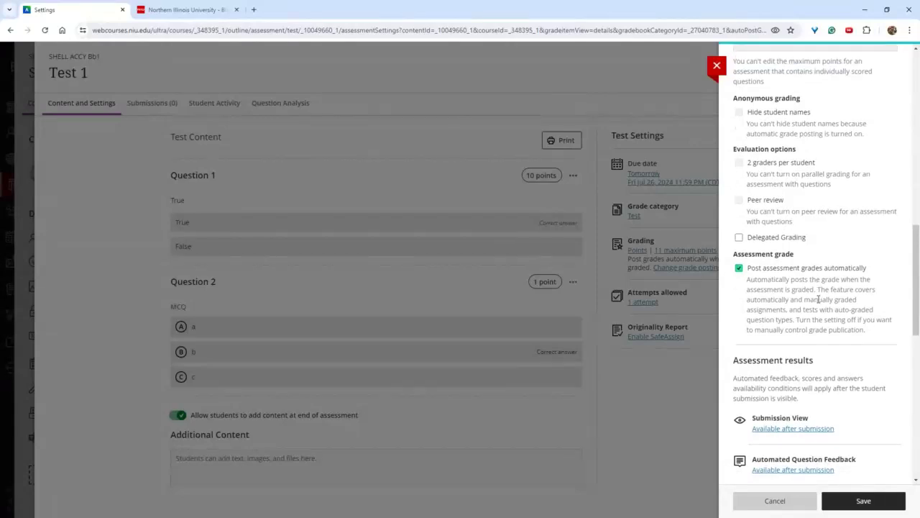
pyautogui.scroll(-2, 819, 299)
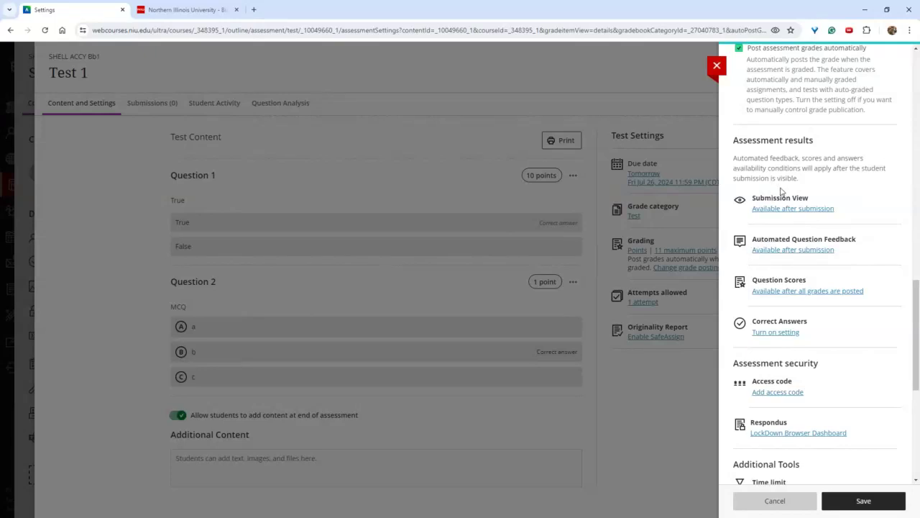
# Step: Open the assessment results timing, try student submission viewing off and on, check its timing choices, and discard the changes
pyautogui.click(794, 208)
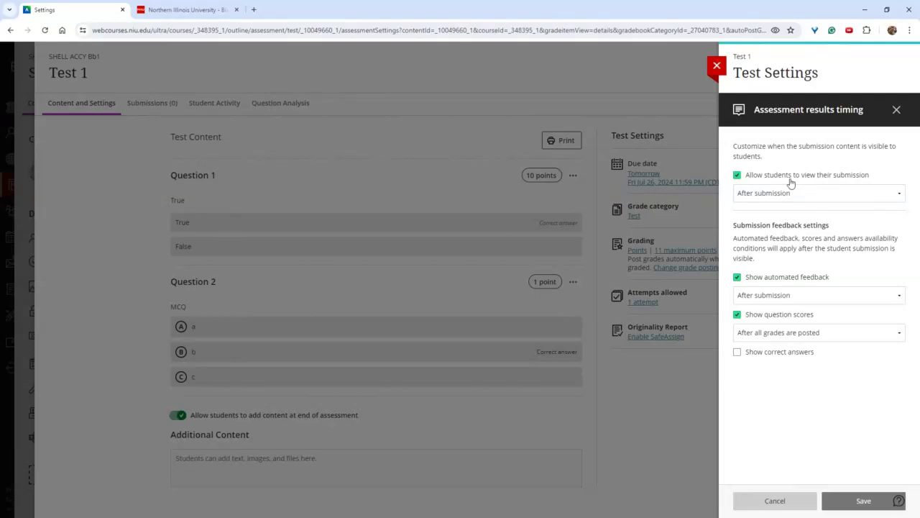
pyautogui.click(737, 176)
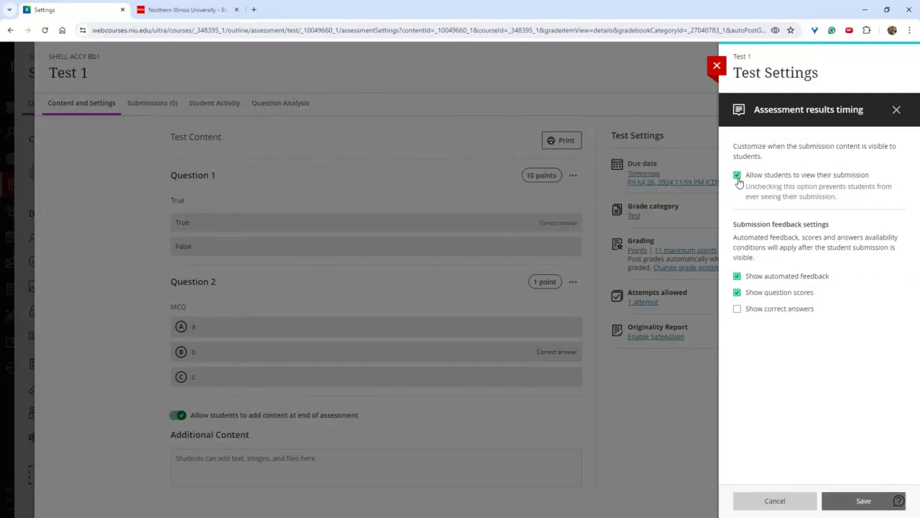
pyautogui.click(738, 176)
pyautogui.click(766, 194)
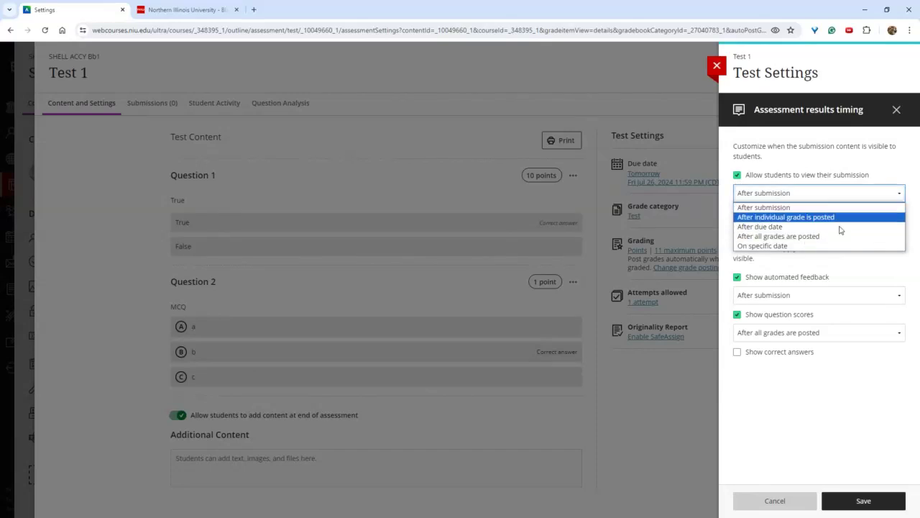
pyautogui.click(850, 270)
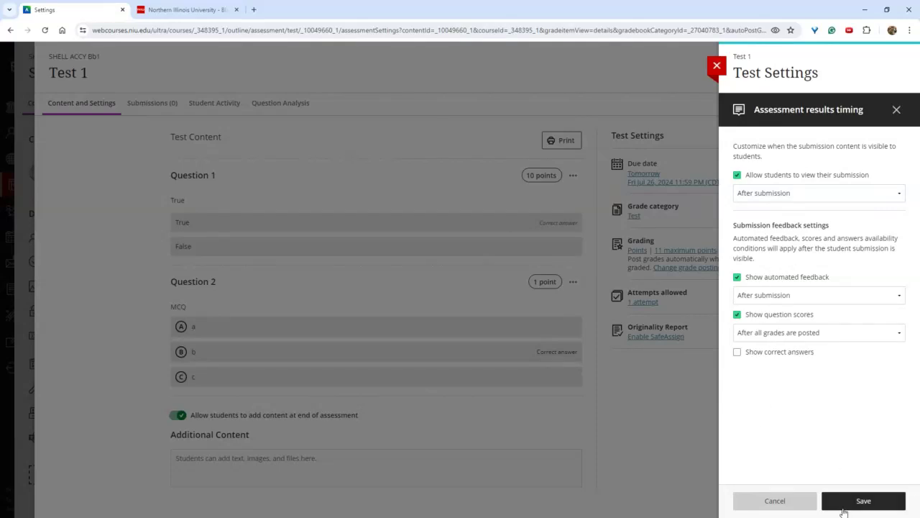
pyautogui.click(796, 506)
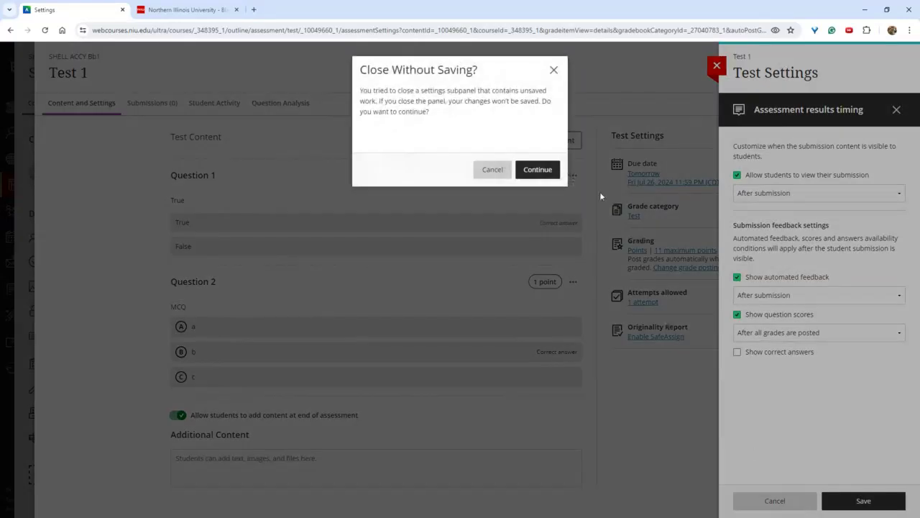
pyautogui.click(506, 174)
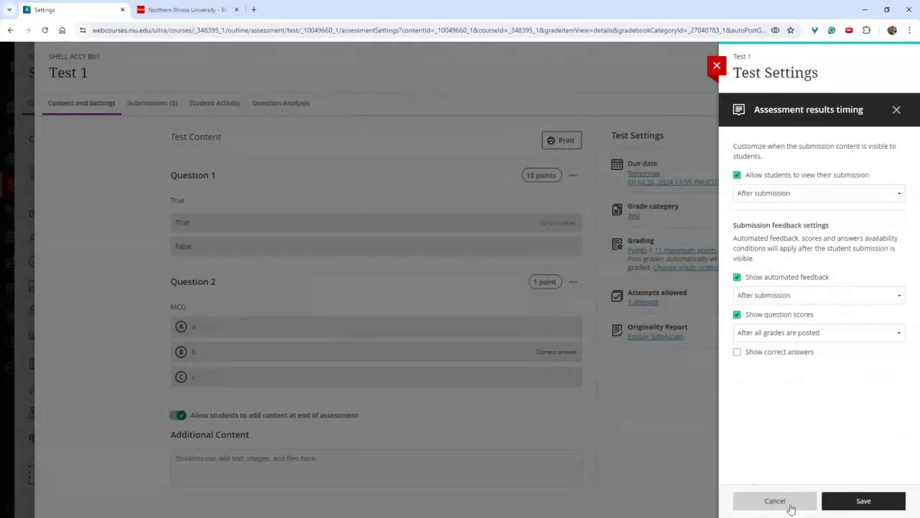
pyautogui.click(896, 110)
pyautogui.click(553, 172)
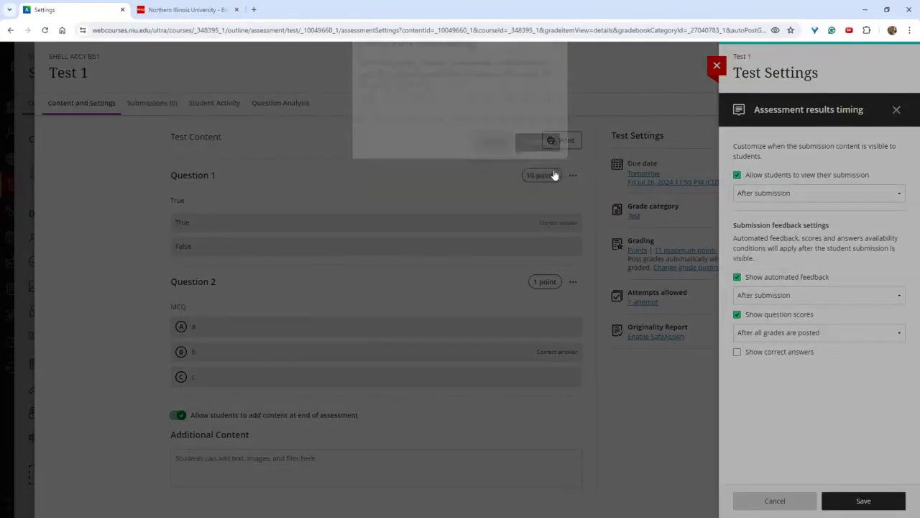
# Step: Look over the assessment security, additional tools and description settings, and save the test settings
pyautogui.scroll(-3, 827, 301)
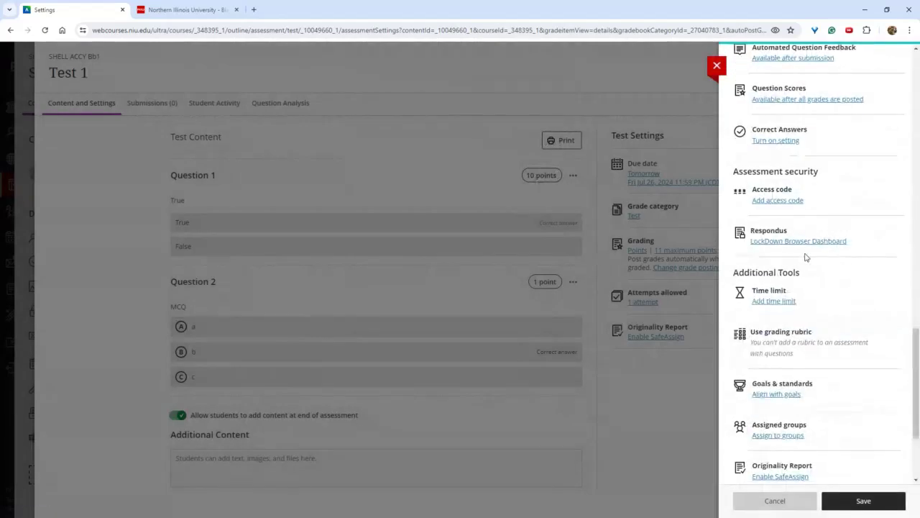
pyautogui.scroll(-2, 786, 299)
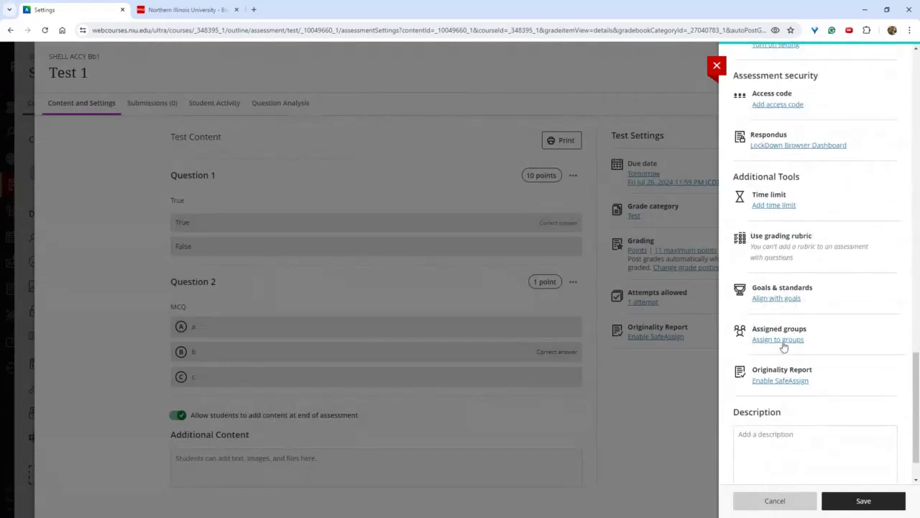
pyautogui.scroll(-1, 803, 324)
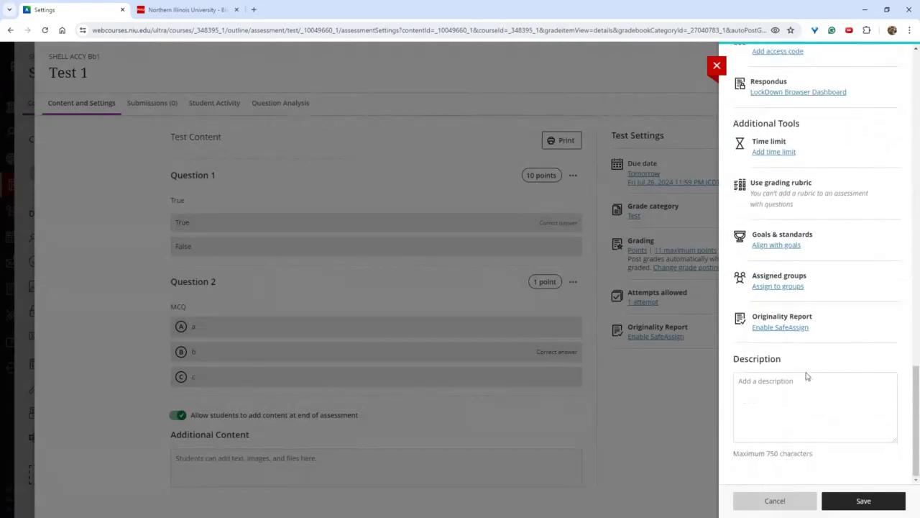
pyautogui.click(857, 503)
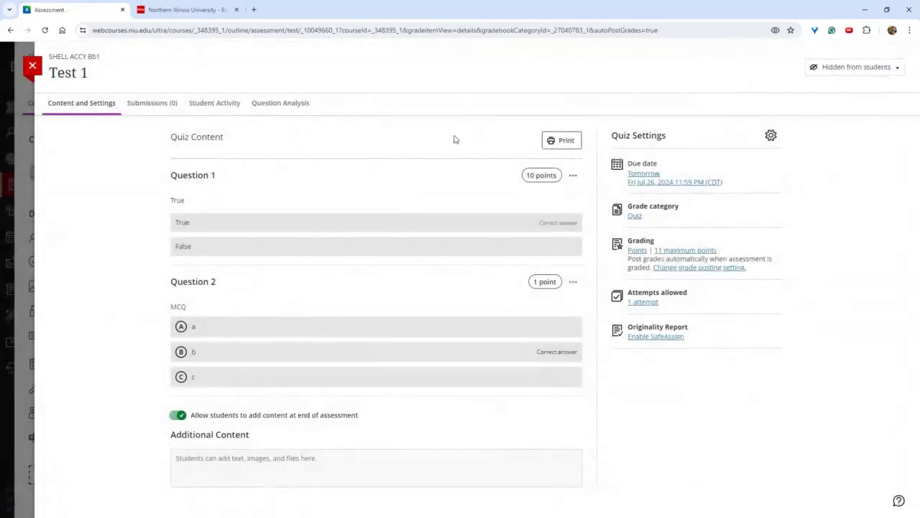
# Step: Check the exception and exemption options for the preview student in the Test 1 submissions, and close the test
pyautogui.click(164, 105)
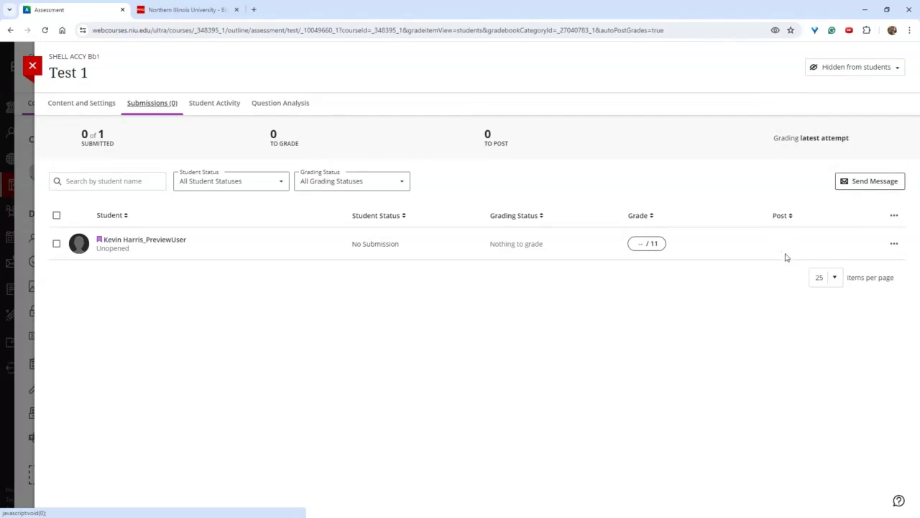
pyautogui.click(894, 244)
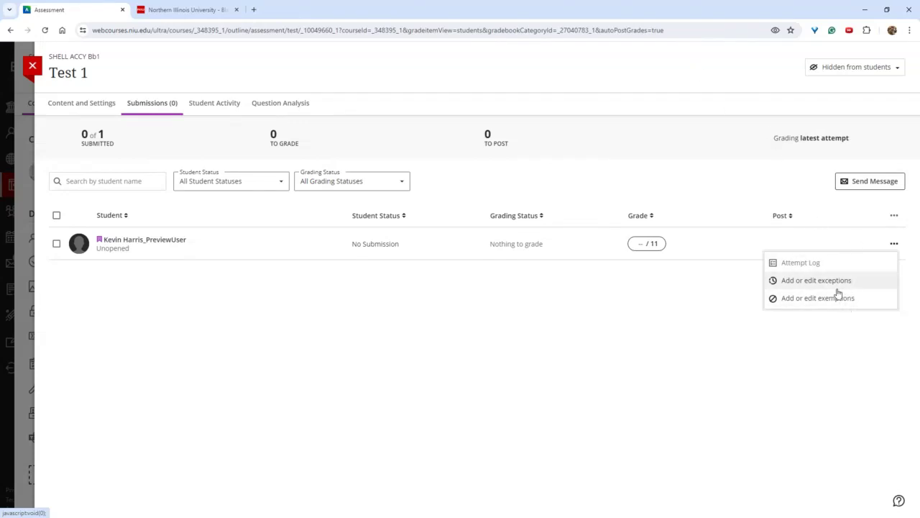
pyautogui.click(787, 328)
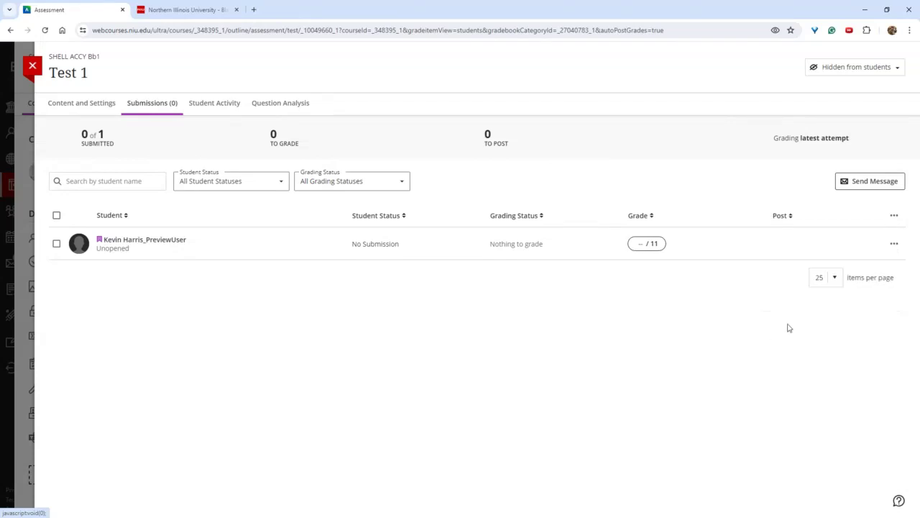
pyautogui.click(893, 243)
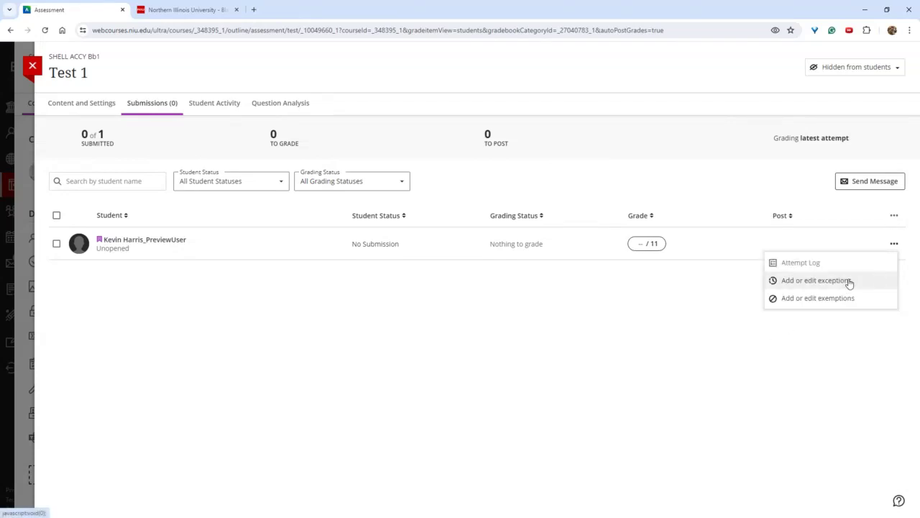
pyautogui.click(686, 332)
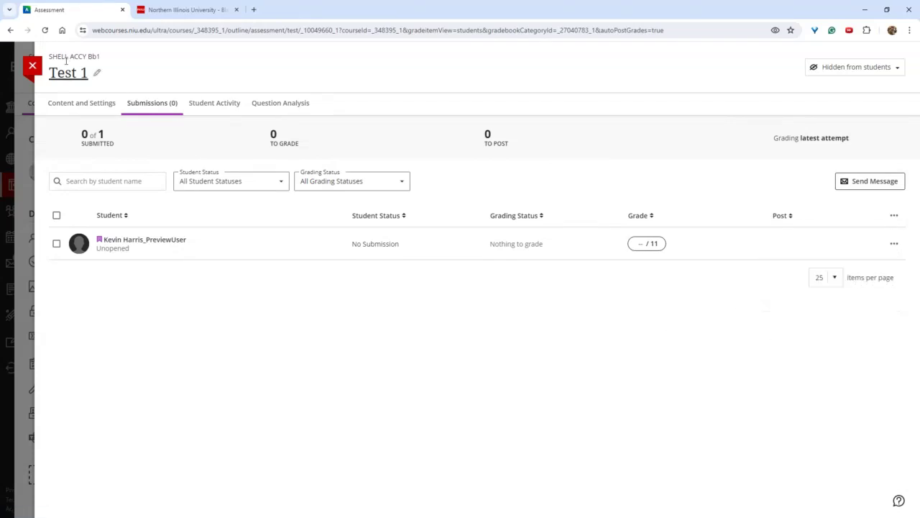
pyautogui.click(33, 66)
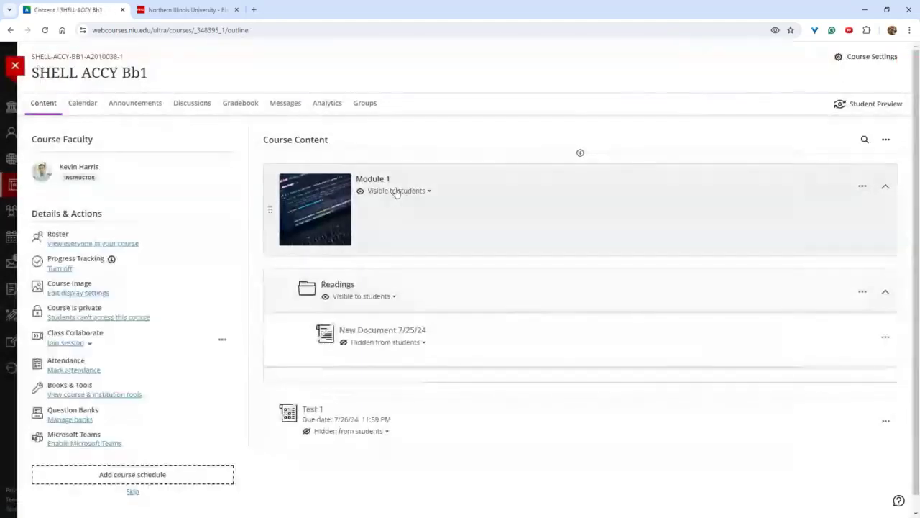
# Step: Create a new assignment in the course content directly below Test 1
pyautogui.click(581, 448)
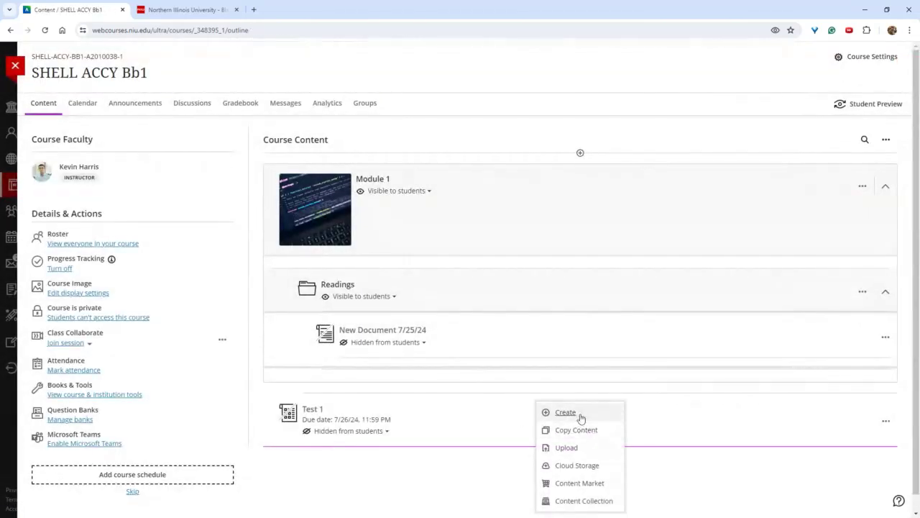
pyautogui.click(580, 414)
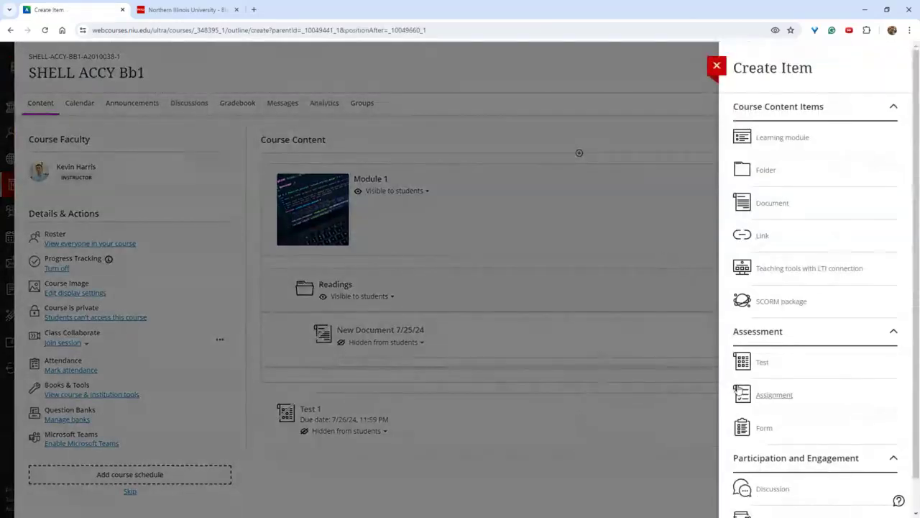
pyautogui.click(756, 403)
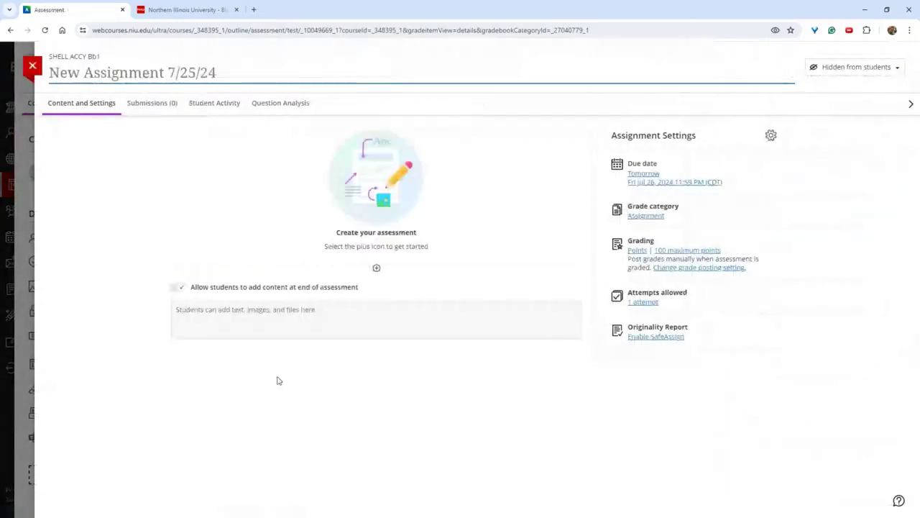
# Step: Add a text block reading "Directions" to the assignment content and save it
pyautogui.click(376, 269)
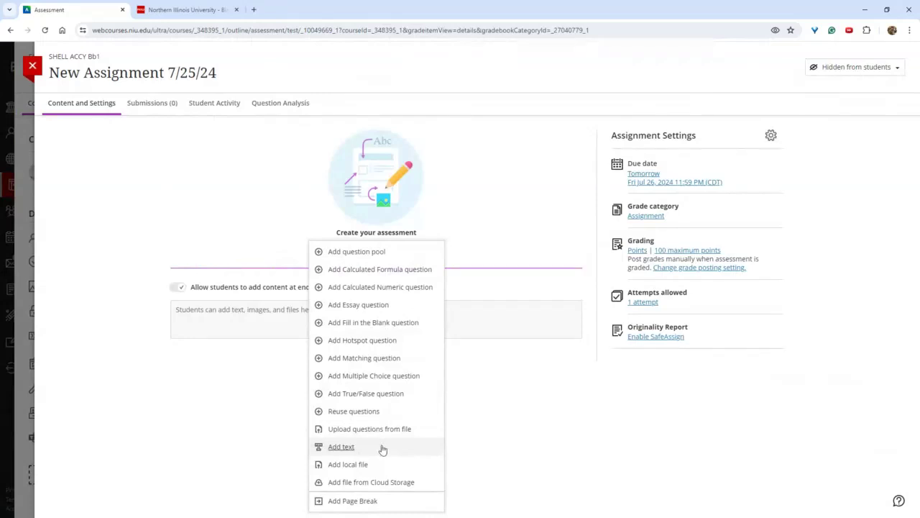
pyautogui.click(341, 446)
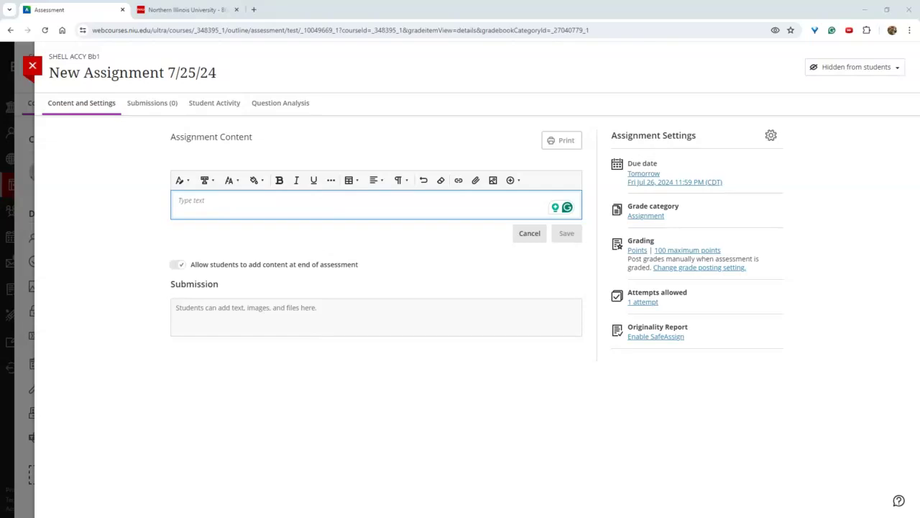
pyautogui.write('Directions')
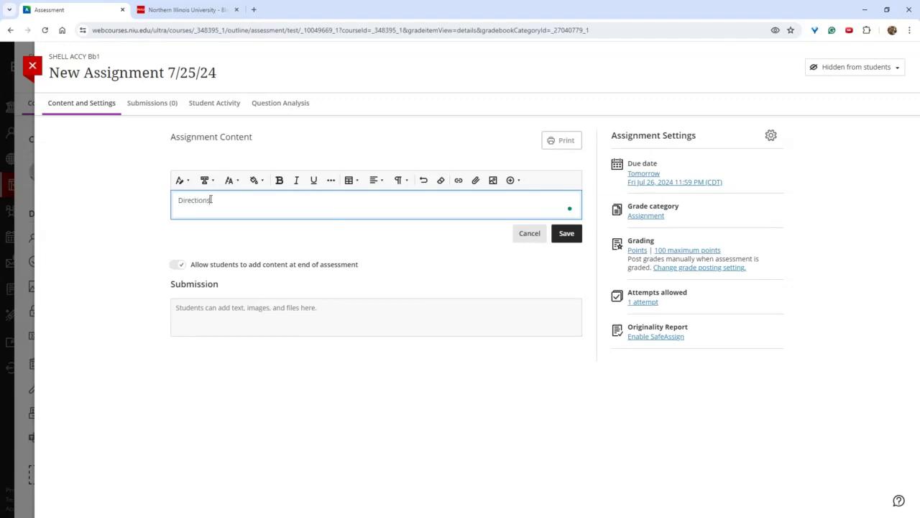
pyautogui.click(563, 233)
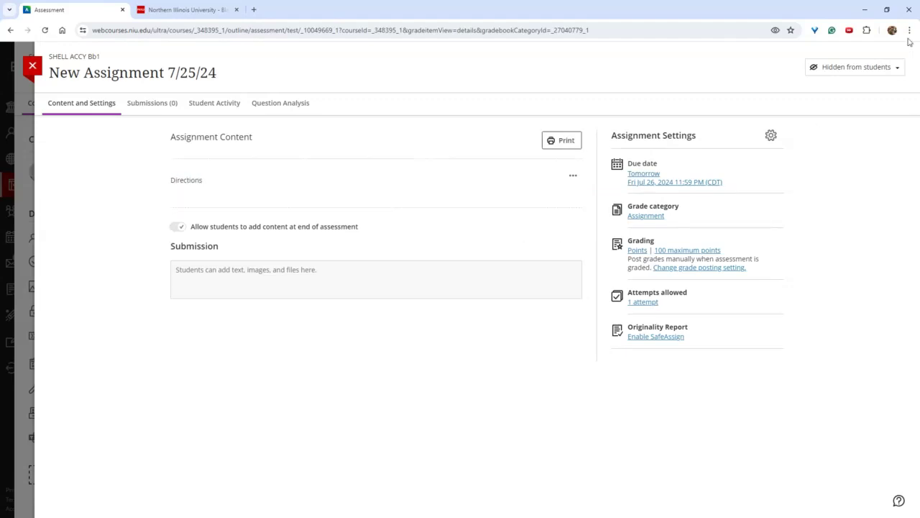
# Step: Make the new assignment visible to students and close it
pyautogui.click(862, 68)
pyautogui.click(854, 83)
pyautogui.click(33, 66)
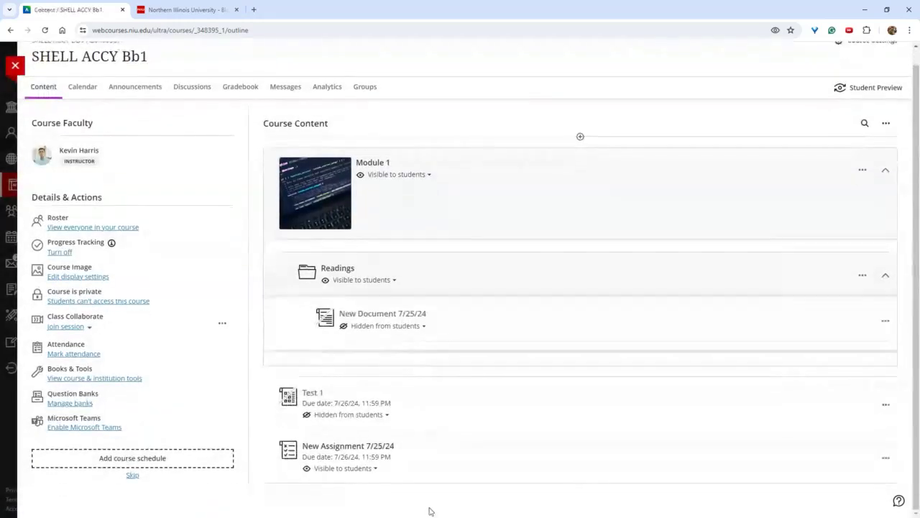
# Step: Reopen New Assignment 7/25/24, look at its submissions and its content and settings, and close it
pyautogui.click(430, 472)
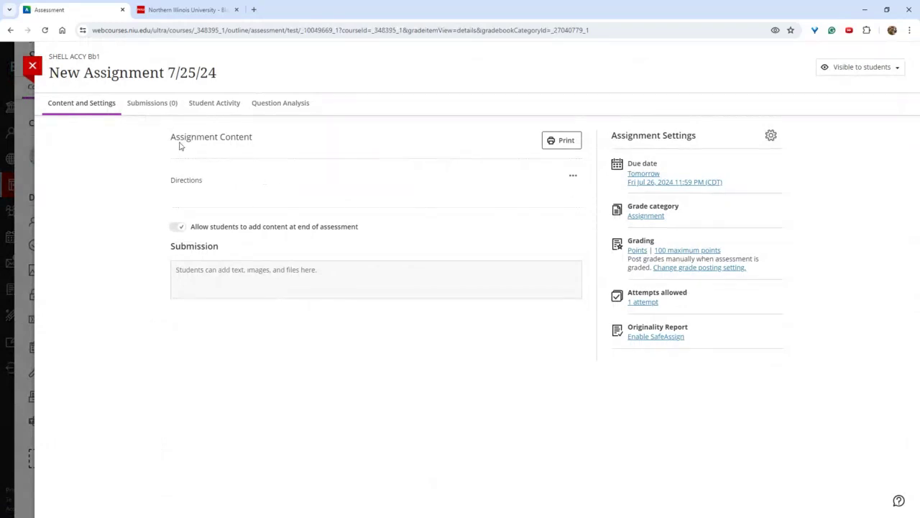
pyautogui.click(153, 103)
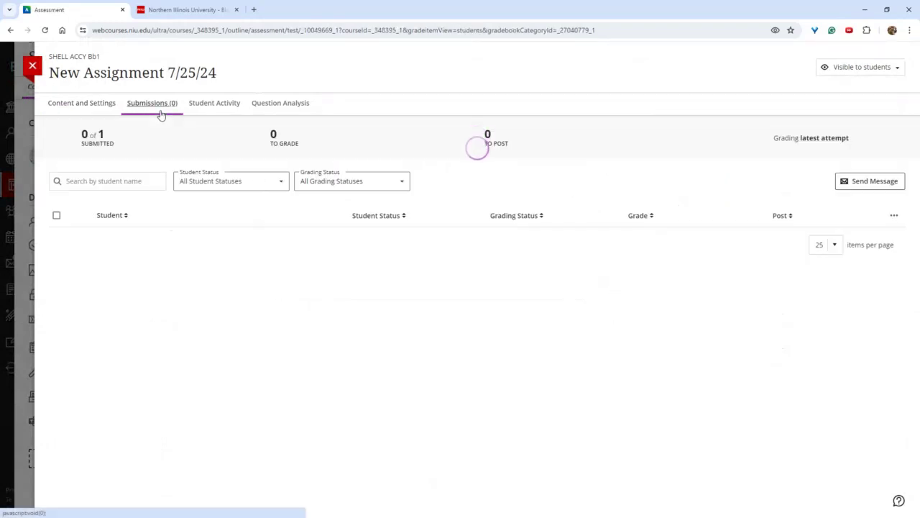
pyautogui.click(77, 107)
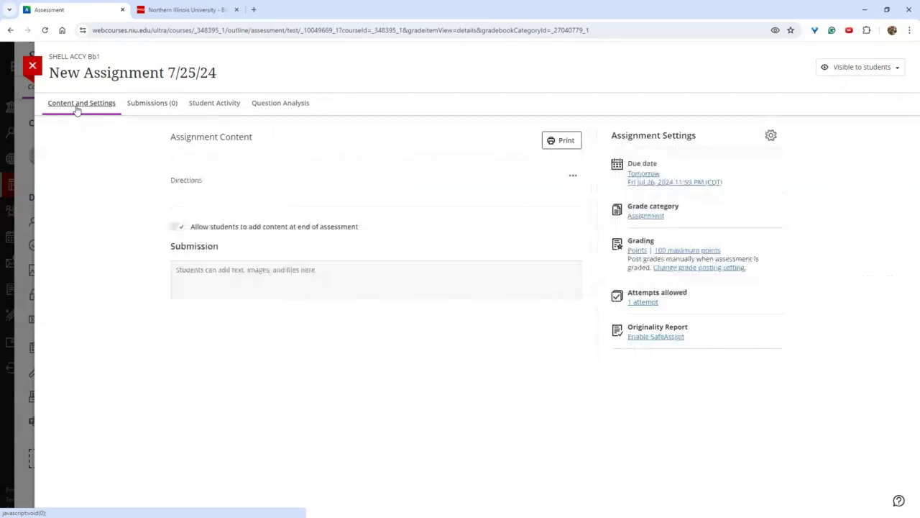
pyautogui.click(33, 66)
# Step: Start a student preview of the course and begin an attempt on New Assignment 7/25/24
pyautogui.click(871, 92)
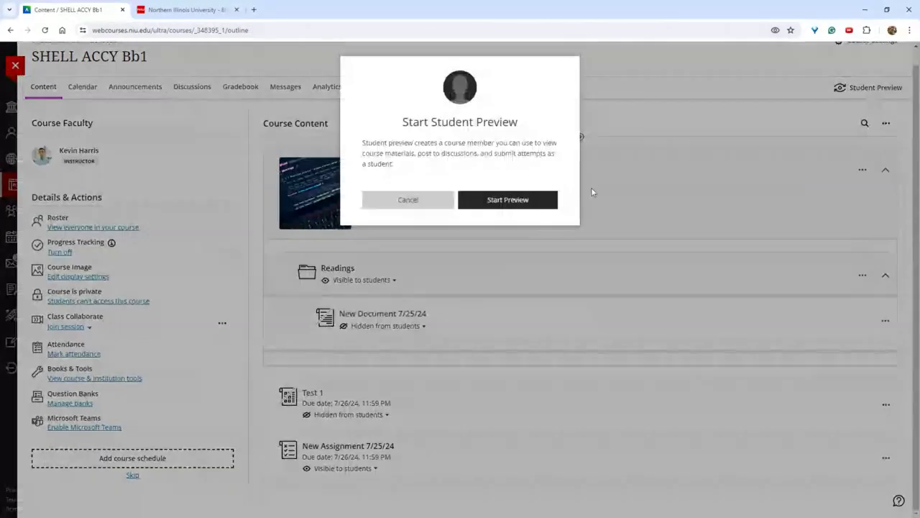
pyautogui.click(539, 199)
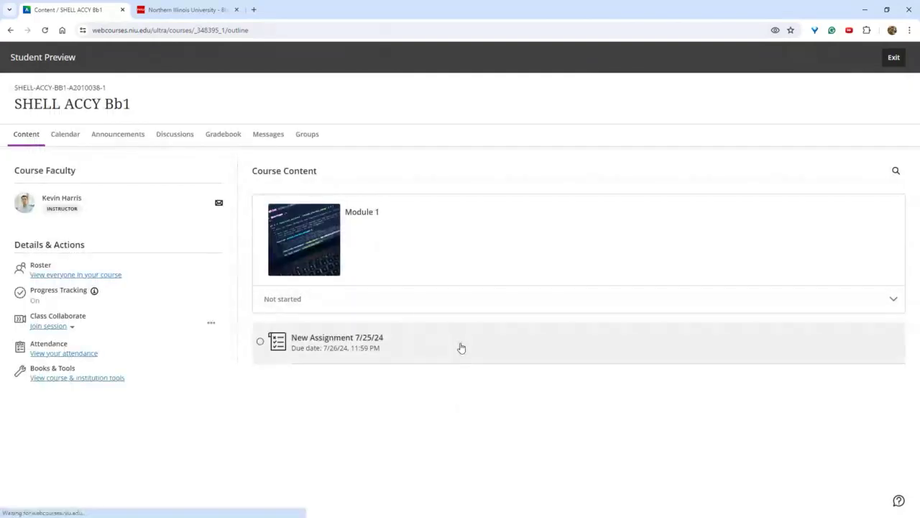
pyautogui.click(460, 347)
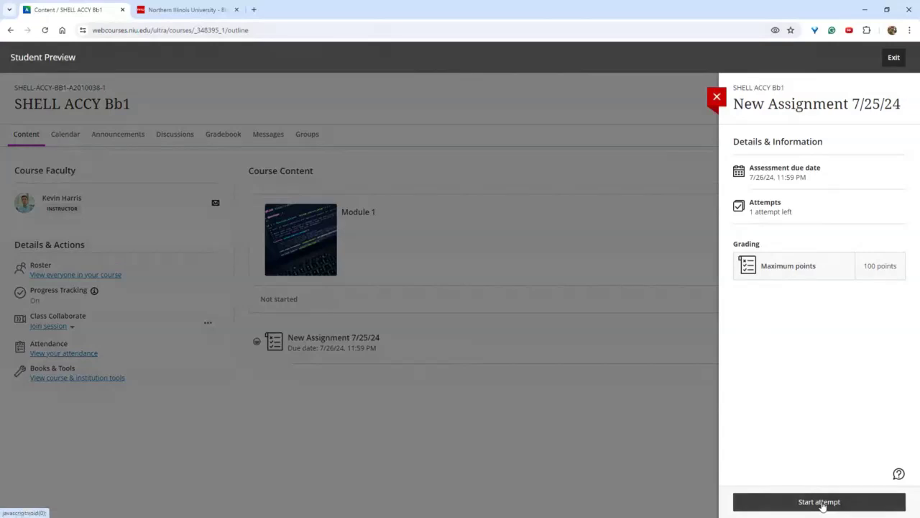
pyautogui.click(797, 505)
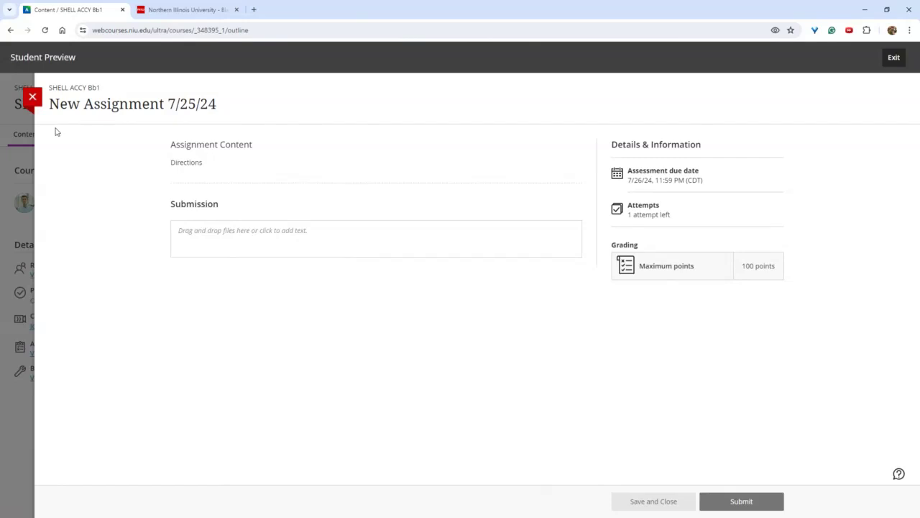
# Step: Leave the attempt, check the assignment's details as a student, and exit the student preview
pyautogui.click(32, 100)
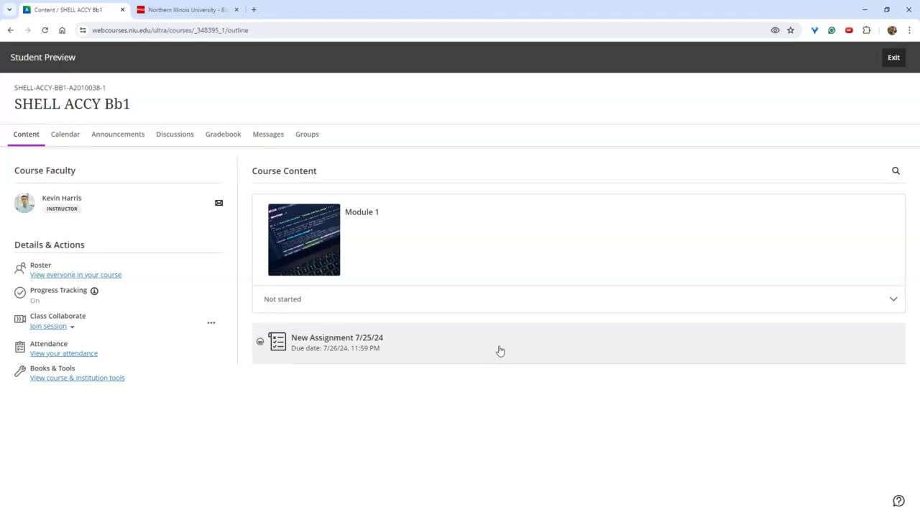
pyautogui.click(499, 350)
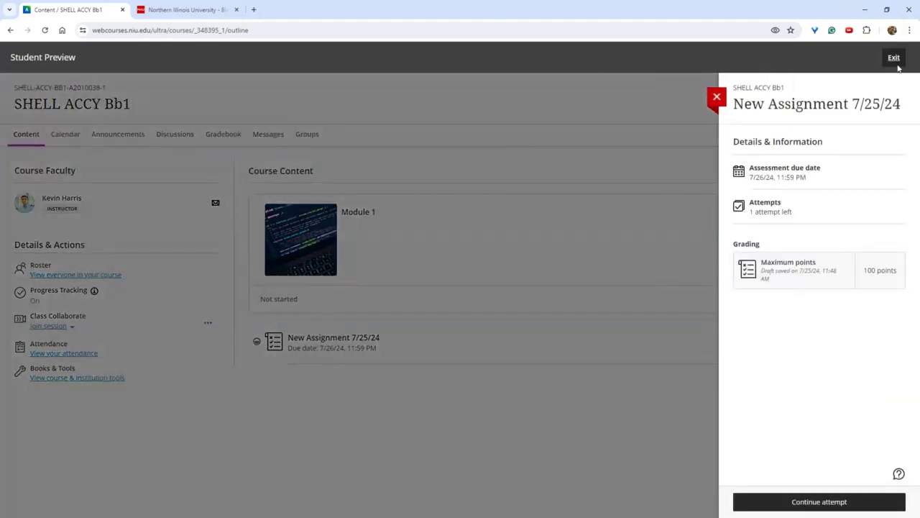
pyautogui.click(895, 59)
pyautogui.click(899, 139)
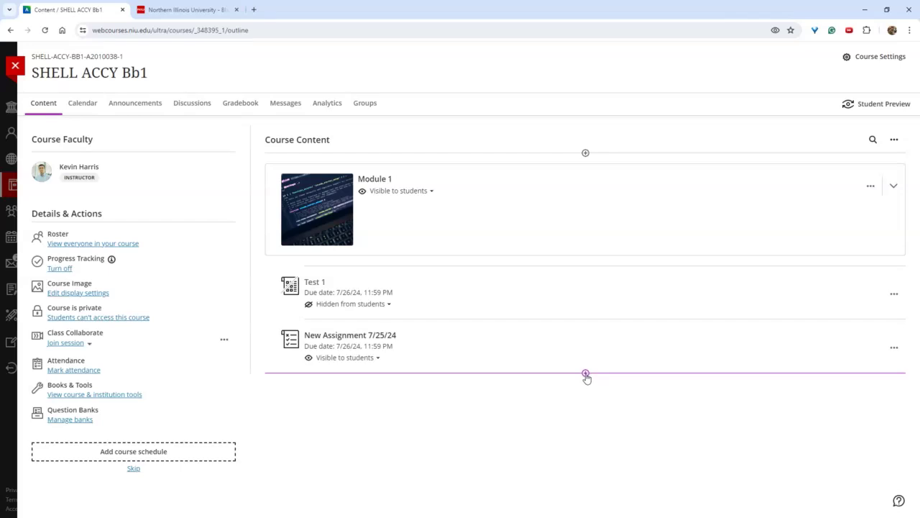
# Step: Start a new discussion at the end of the course content, below the new assignment
pyautogui.click(586, 374)
pyautogui.click(584, 394)
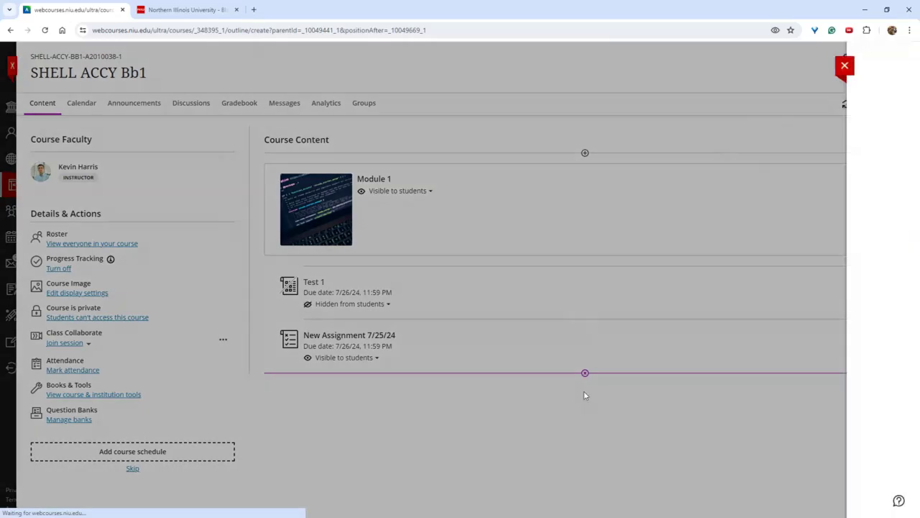
pyautogui.scroll(-1, 741, 417)
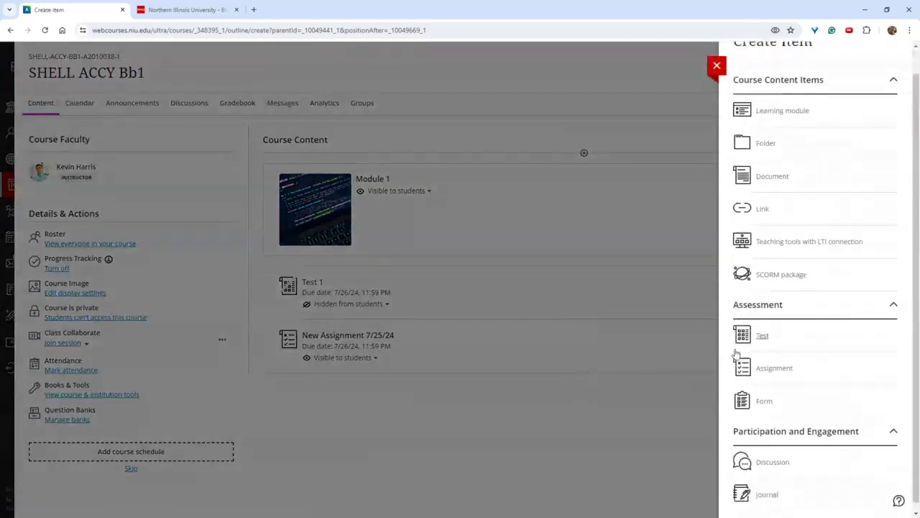
pyautogui.click(774, 455)
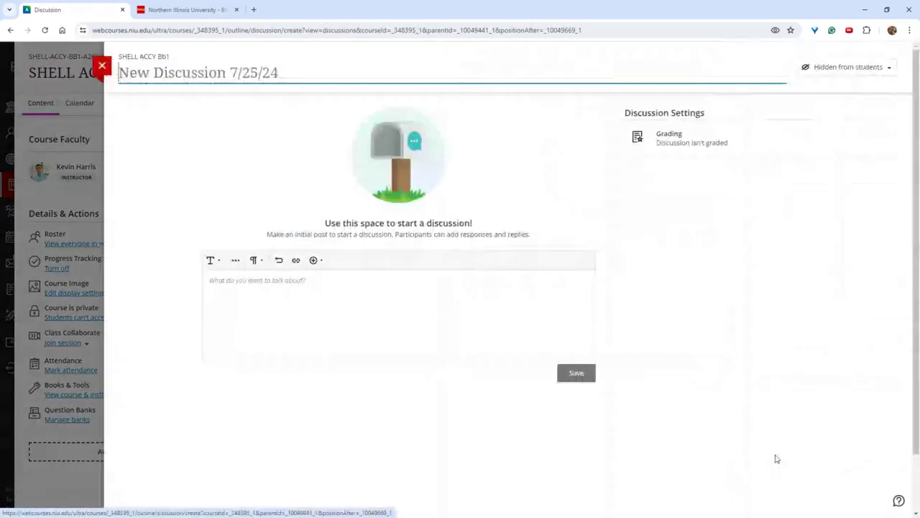
pyautogui.click(328, 309)
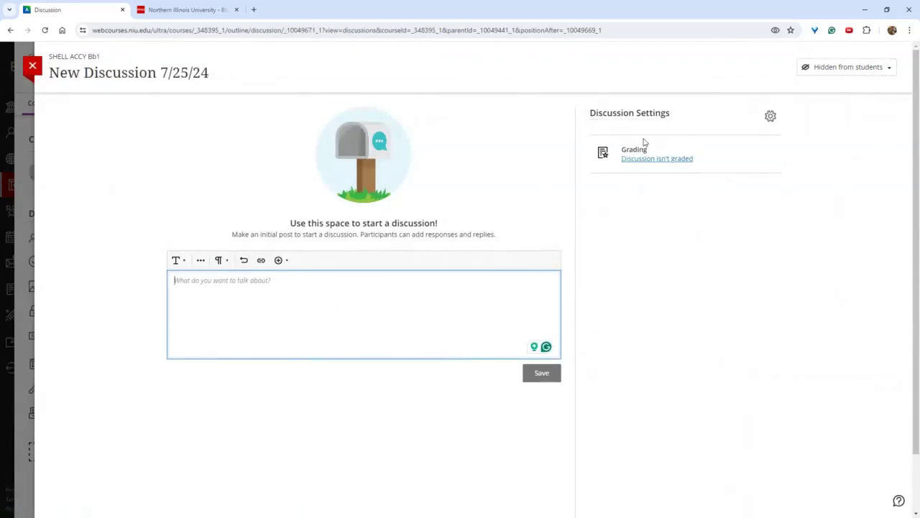
# Step: Try turning on grading in the discussion's settings, discard the changes, and close the discussion
pyautogui.click(658, 158)
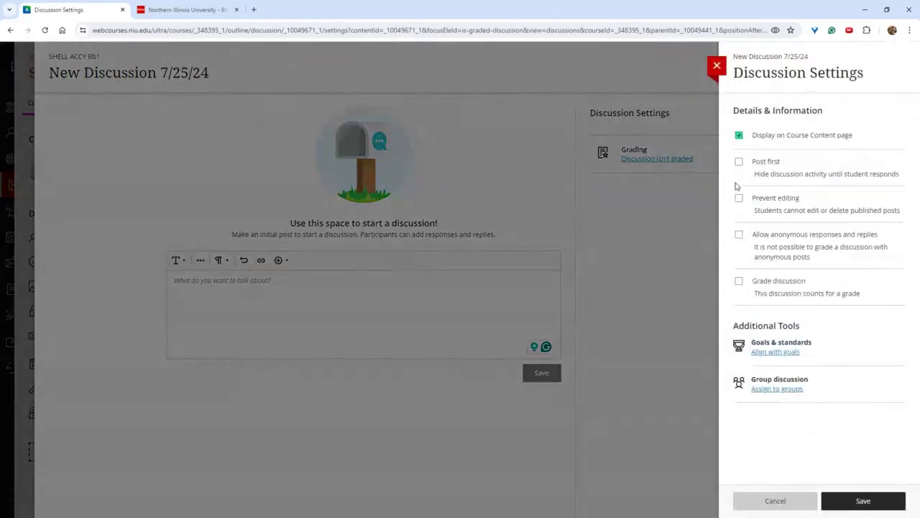
pyautogui.click(738, 280)
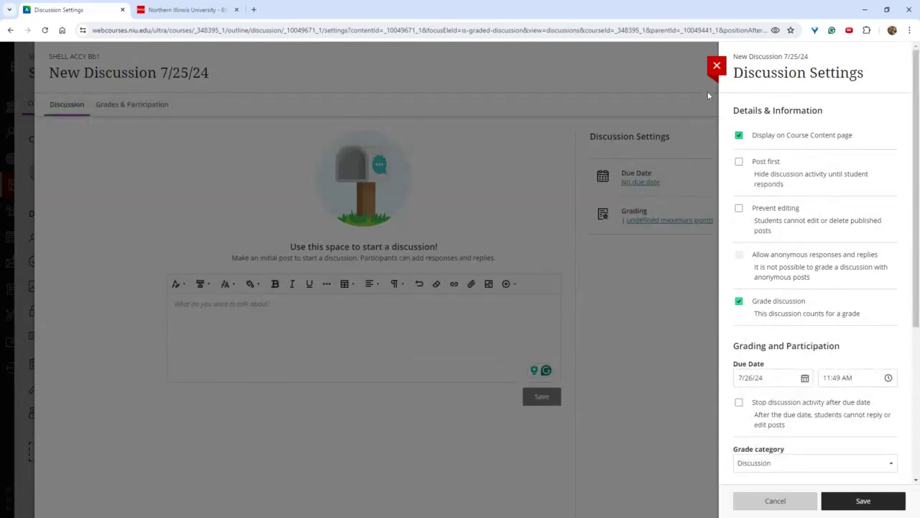
pyautogui.click(714, 69)
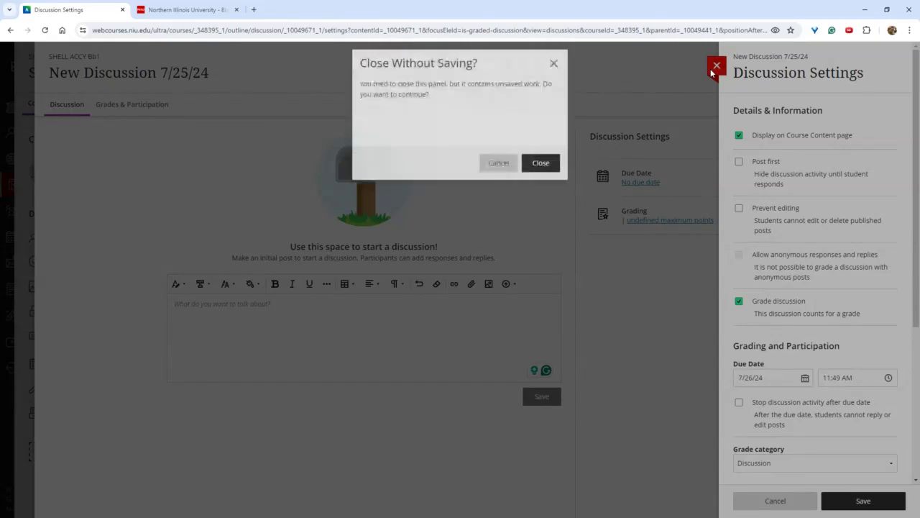
pyautogui.click(544, 165)
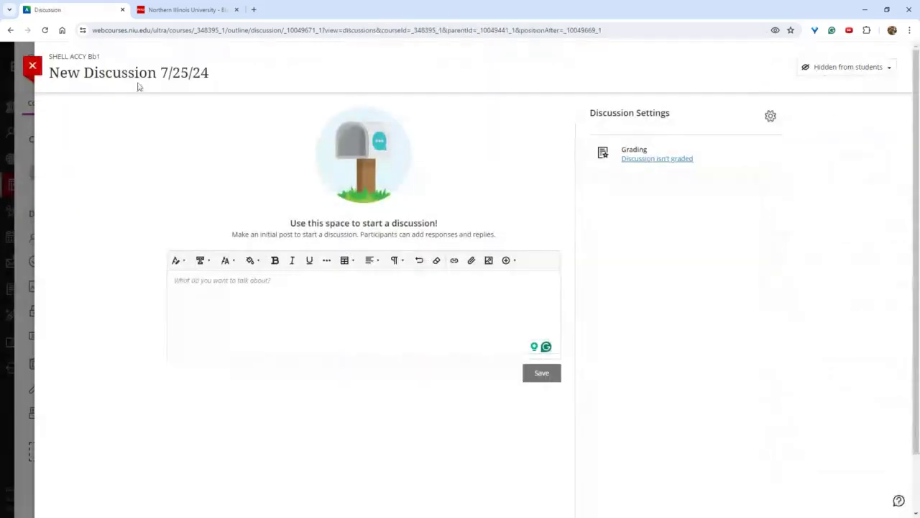
pyautogui.click(32, 66)
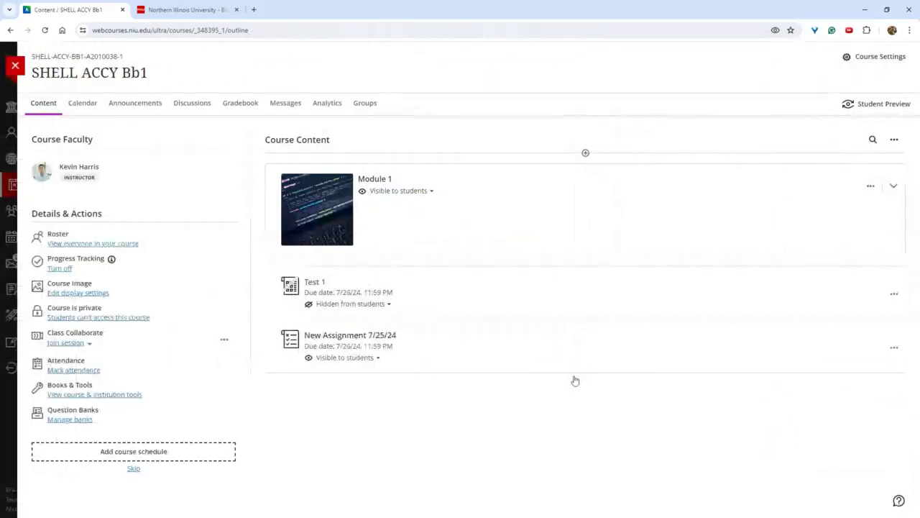
# Step: Open the Content Market from the end of the course content and browse the available institution tools
pyautogui.click(585, 372)
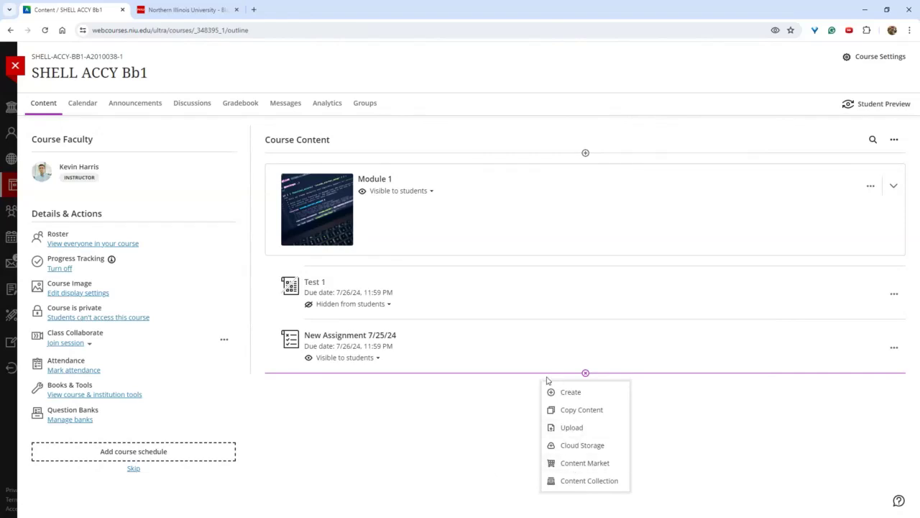
pyautogui.click(561, 464)
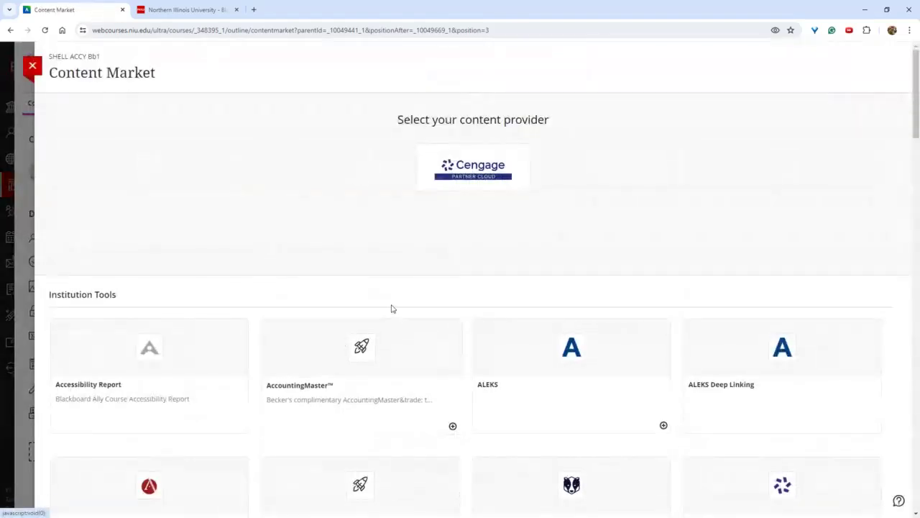
pyautogui.scroll(-2, 391, 306)
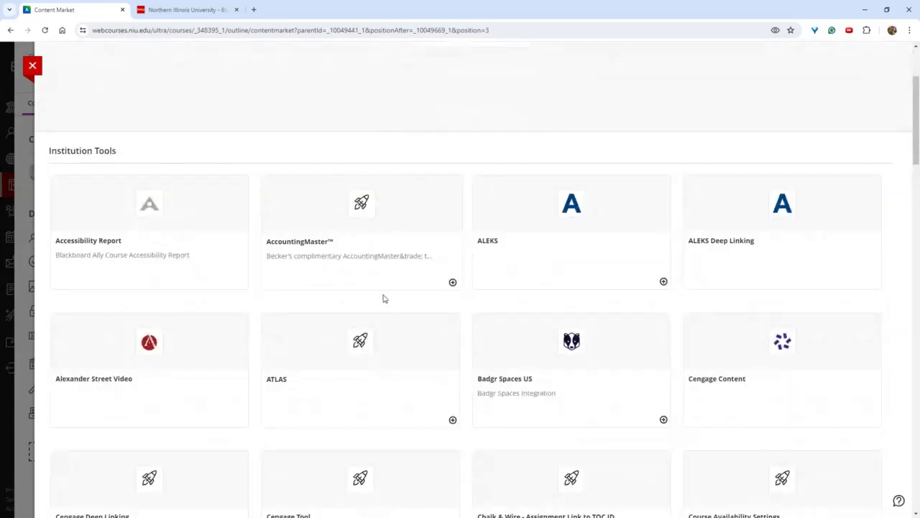
pyautogui.scroll(-5, 349, 192)
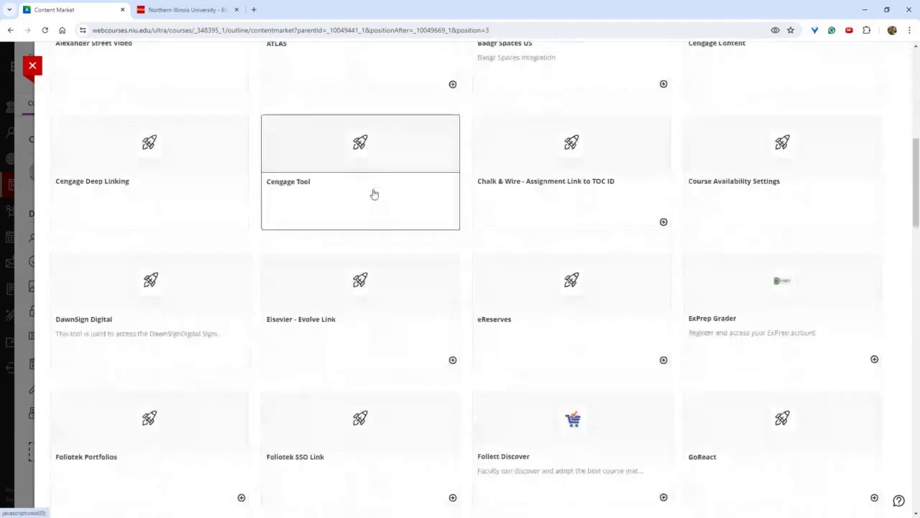
pyautogui.scroll(-4, 400, 200)
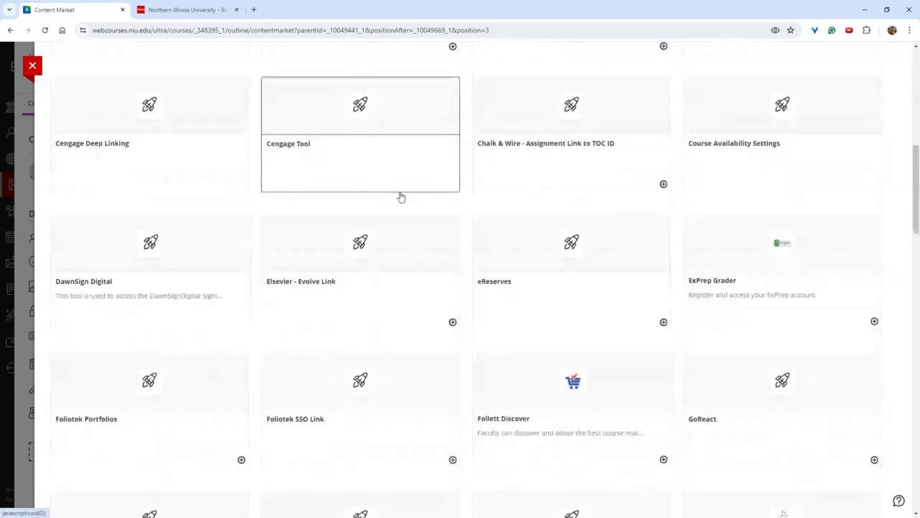
pyautogui.scroll(-2, 400, 192)
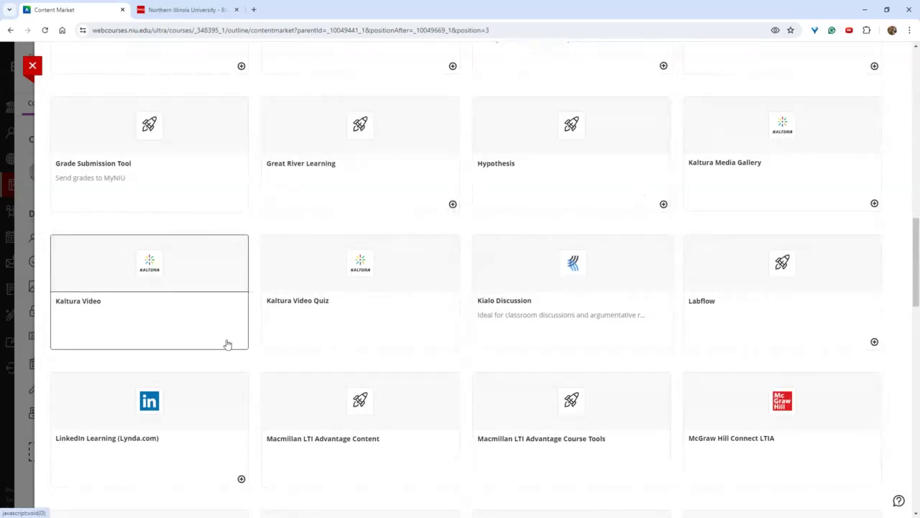
pyautogui.scroll(-5, 489, 296)
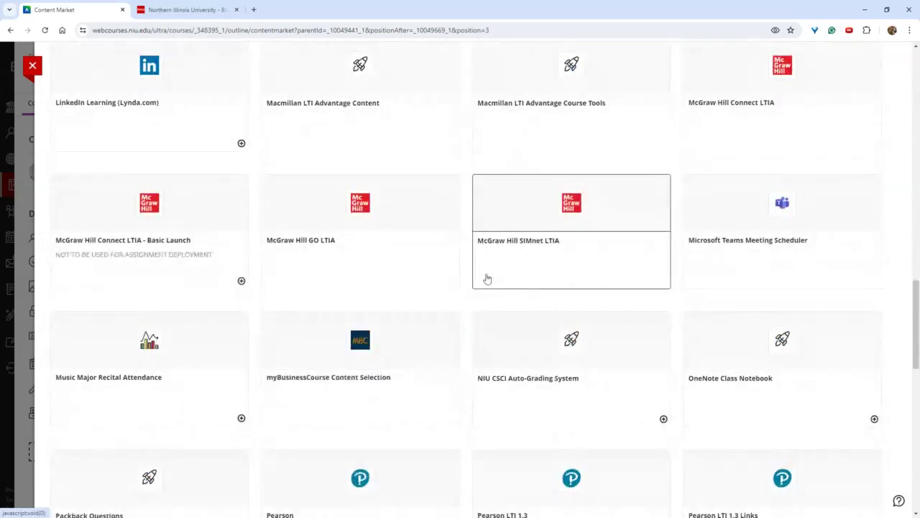
pyautogui.scroll(4, 487, 278)
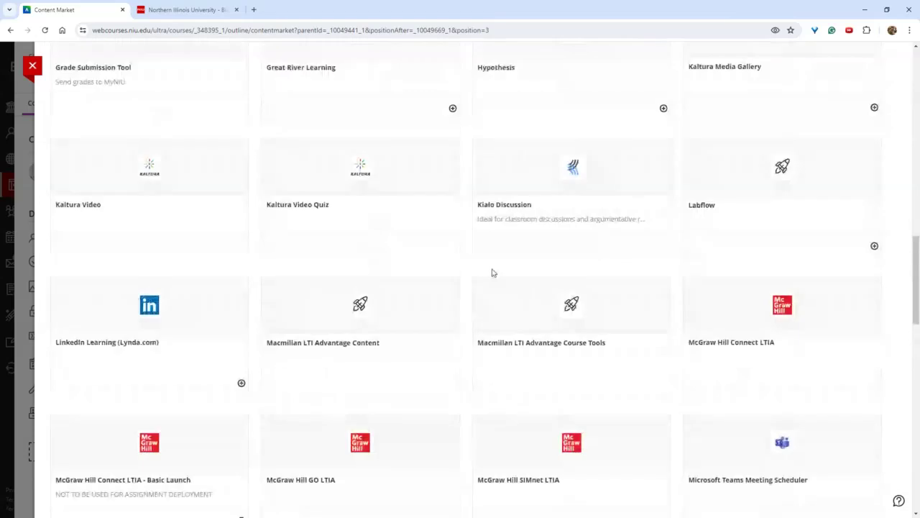
# Step: Look back through the Content Market's institution tools and return to the course content
pyautogui.scroll(5, 493, 272)
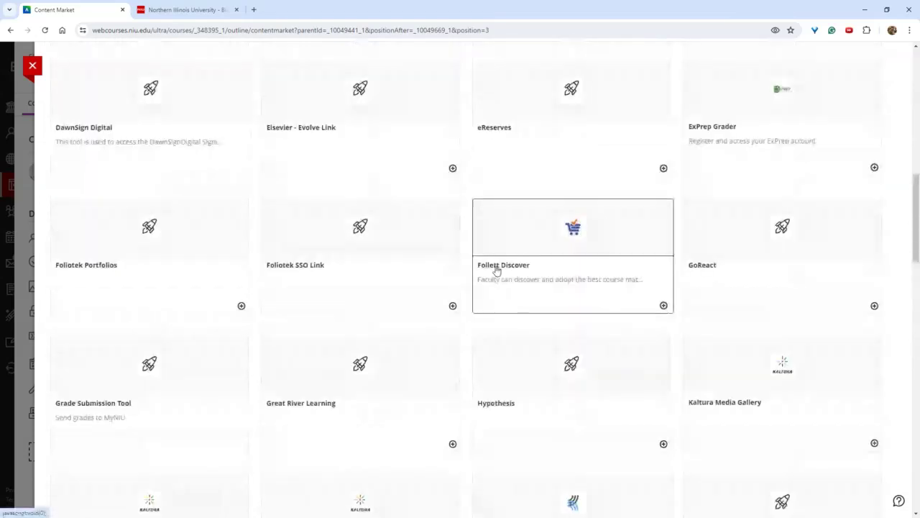
pyautogui.scroll(2, 496, 270)
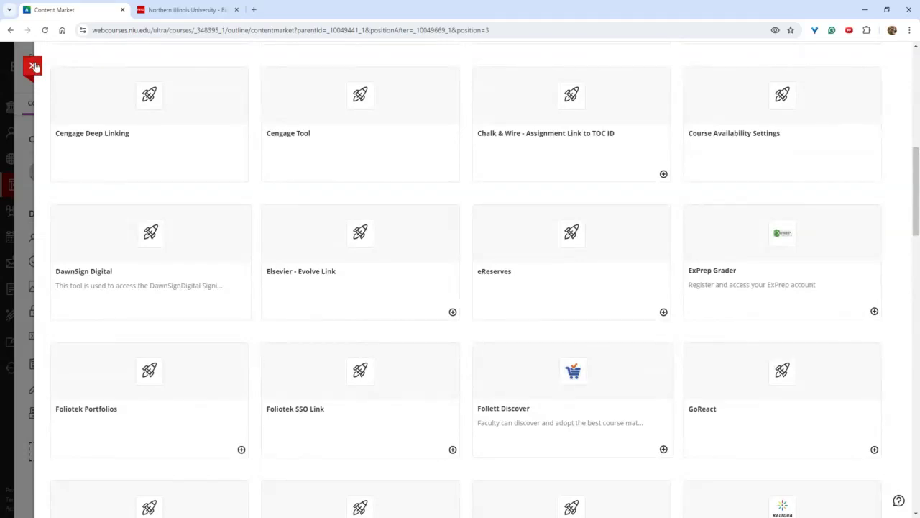
pyautogui.click(33, 66)
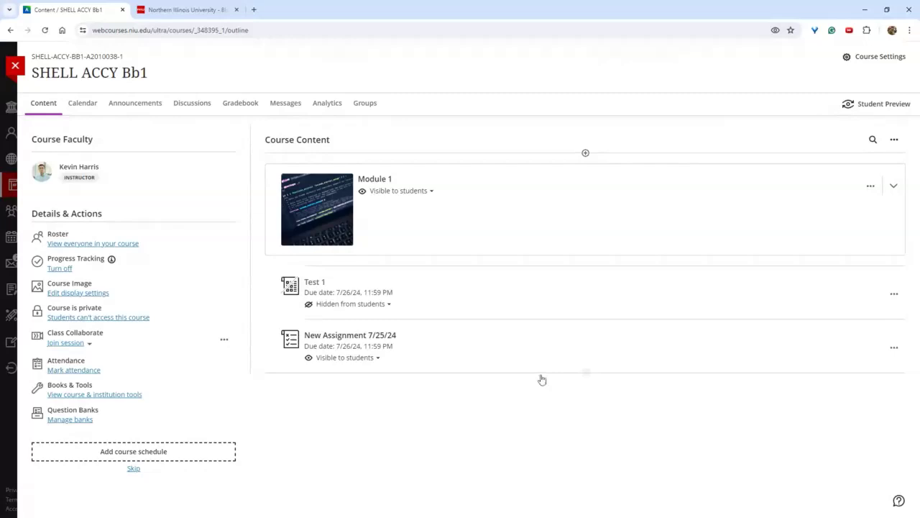
# Step: Reopen the Content Market at the end of the course content, review tools such as Kaltura and the publisher integrations, and close it
pyautogui.click(585, 373)
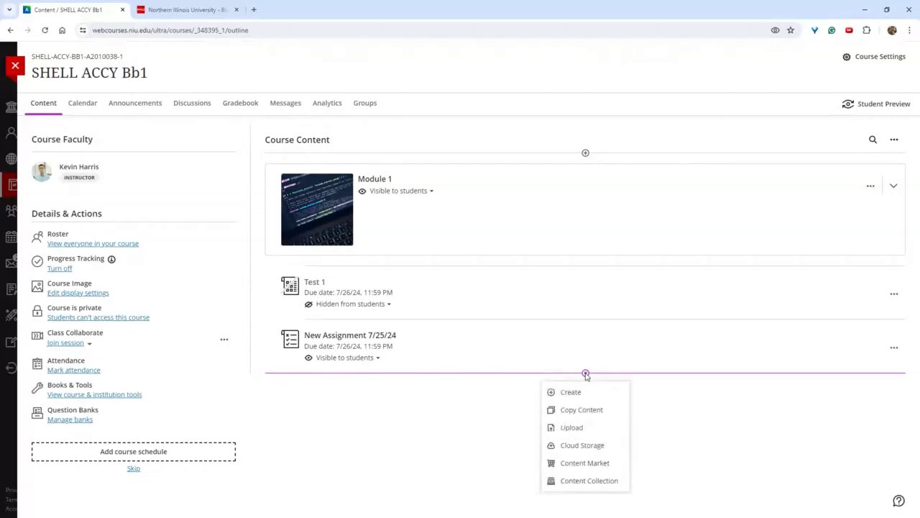
pyautogui.click(585, 463)
pyautogui.scroll(-1, 521, 266)
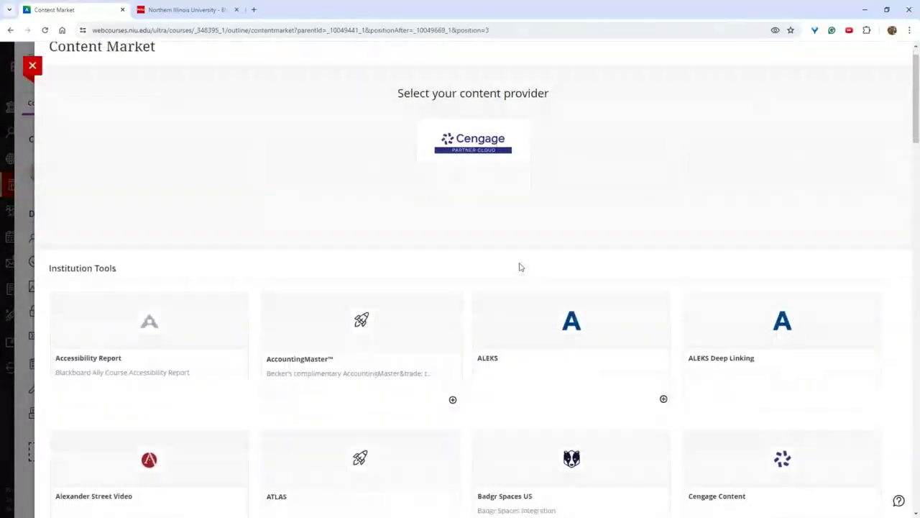
pyautogui.scroll(-13, 520, 267)
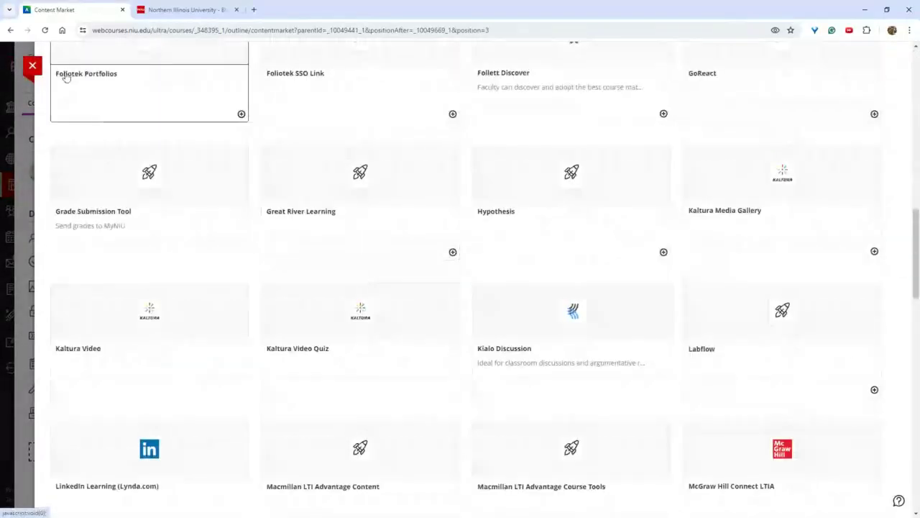
pyautogui.click(35, 69)
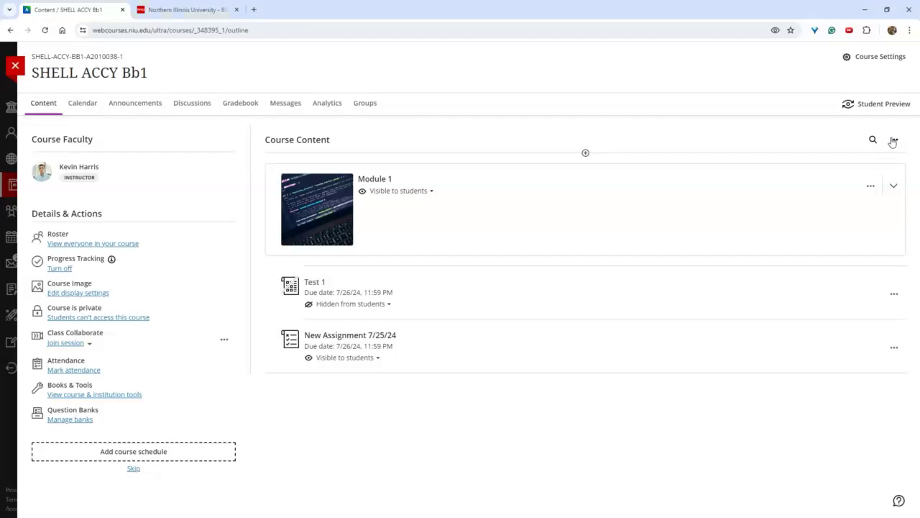
# Step: Open content copying at the end of the course content, and try selecting the whole MTM 12/12 course before clearing the selection
pyautogui.click(894, 140)
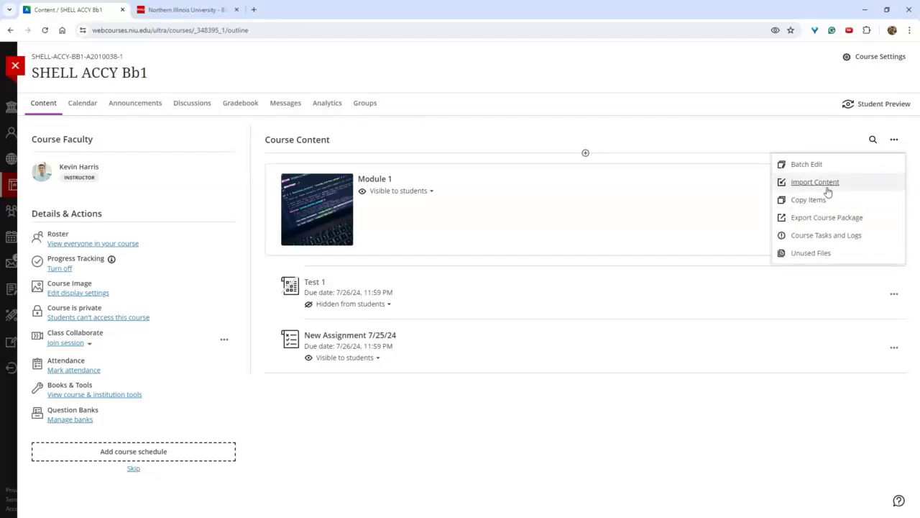
pyautogui.click(581, 381)
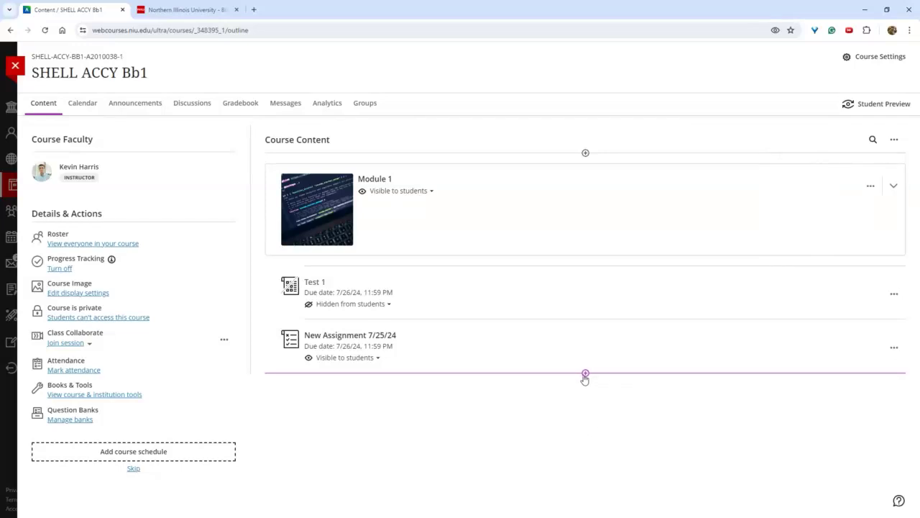
pyautogui.click(585, 375)
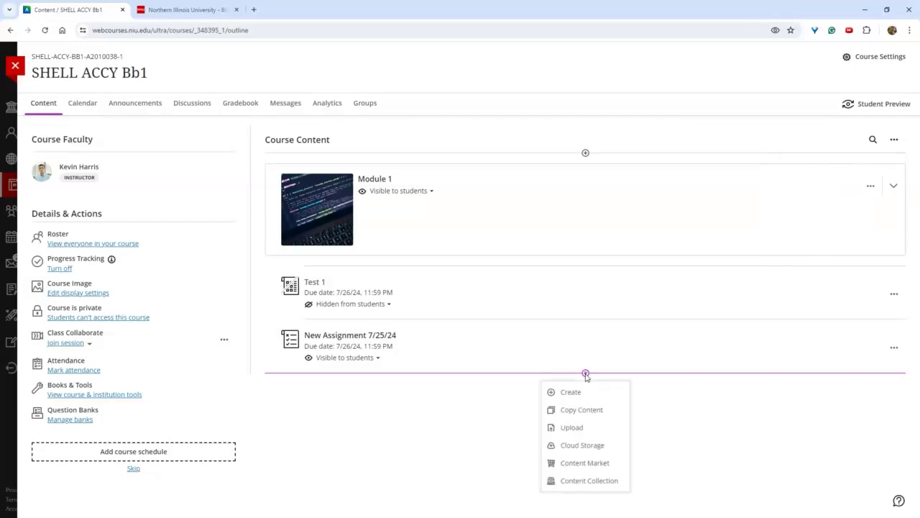
pyautogui.click(582, 412)
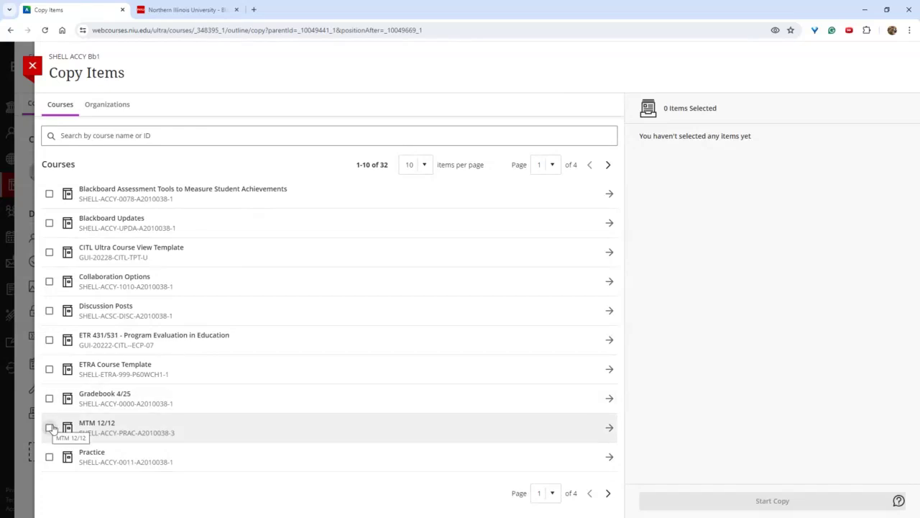
pyautogui.click(49, 428)
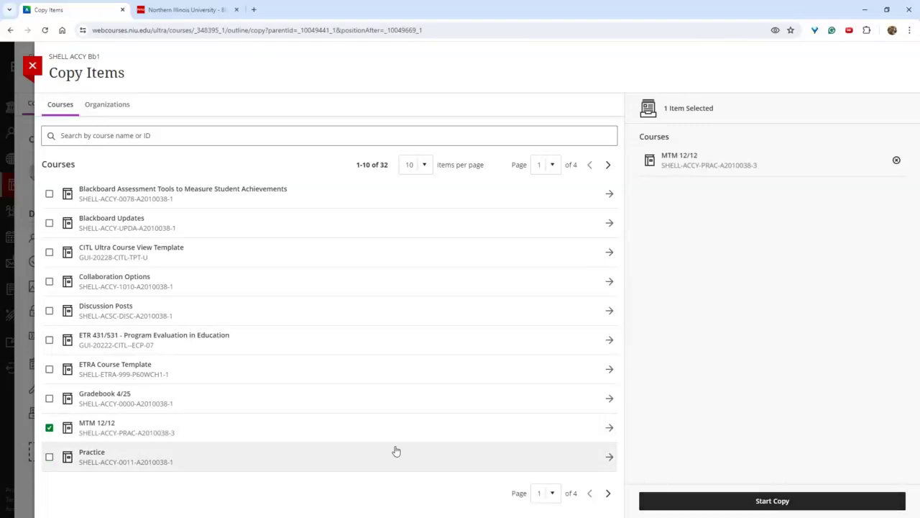
pyautogui.click(48, 428)
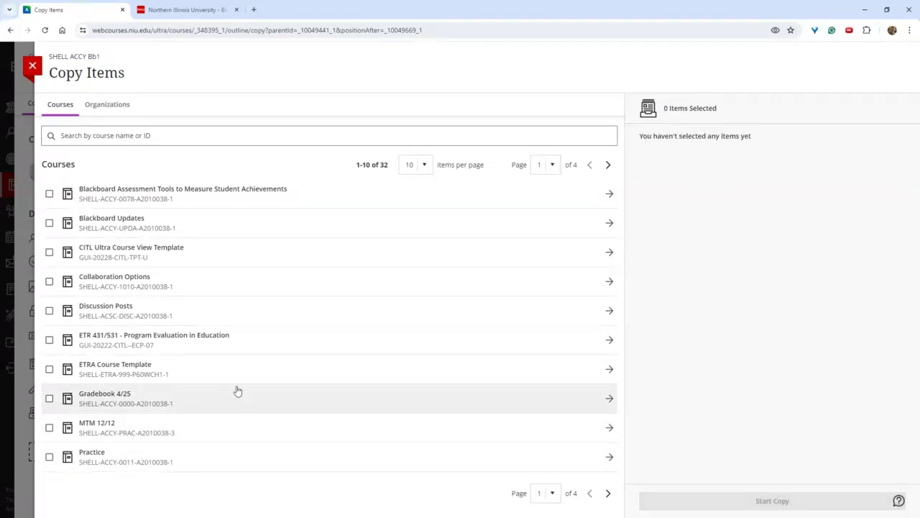
# Step: Copy the first New Test 6/6/24 and YouTube Assignment from the MTM 12/12 course's content into this course
pyautogui.click(608, 429)
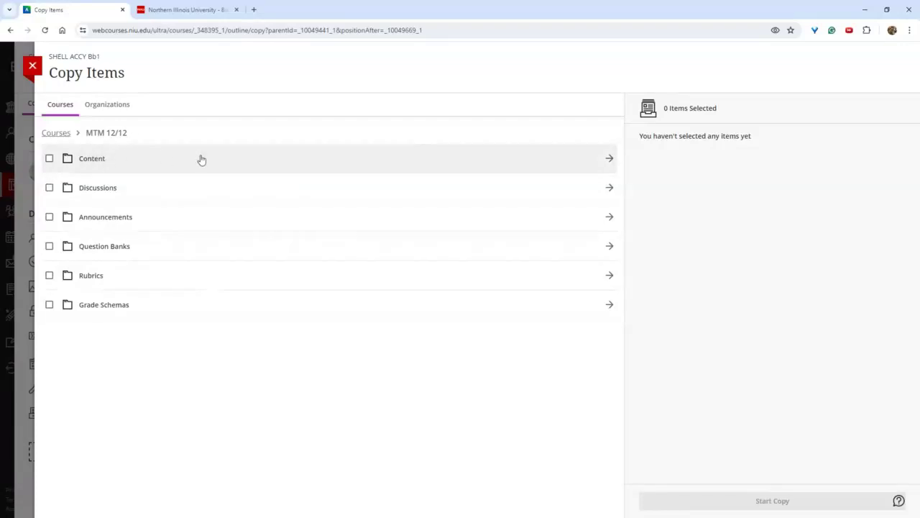
pyautogui.click(609, 159)
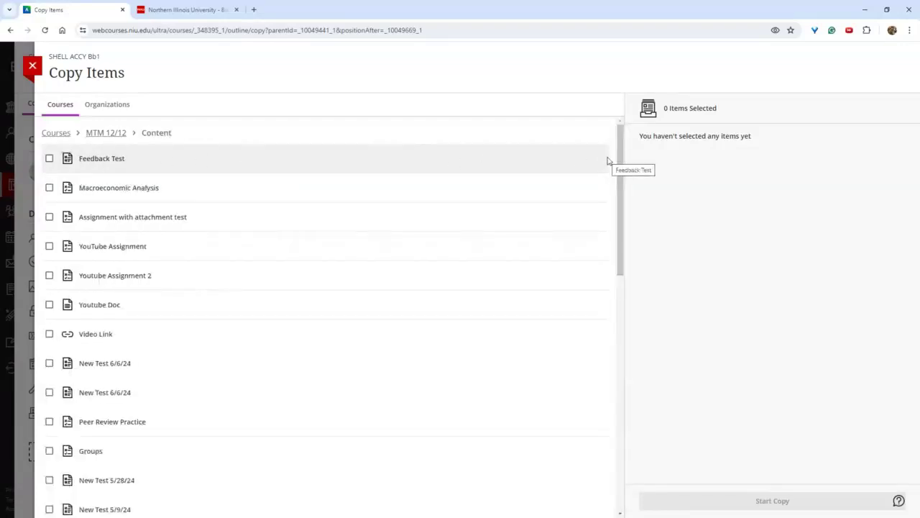
pyautogui.click(50, 364)
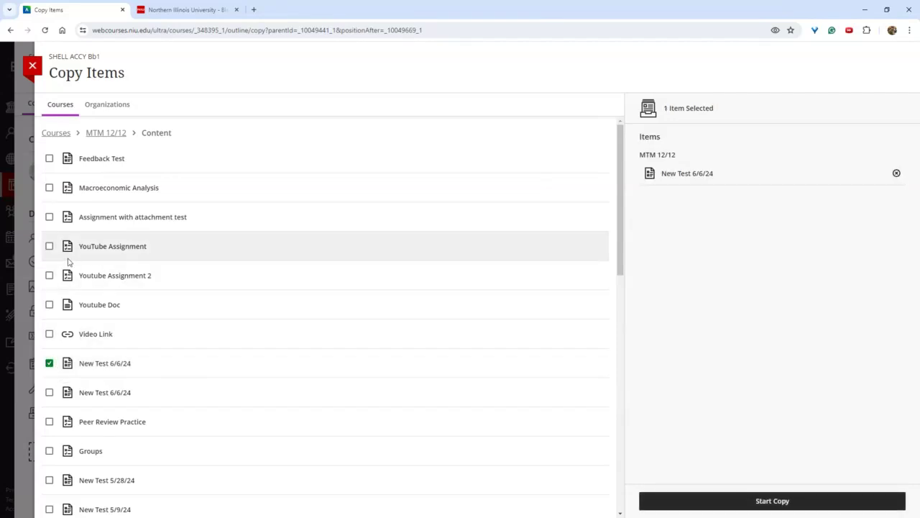
pyautogui.click(49, 246)
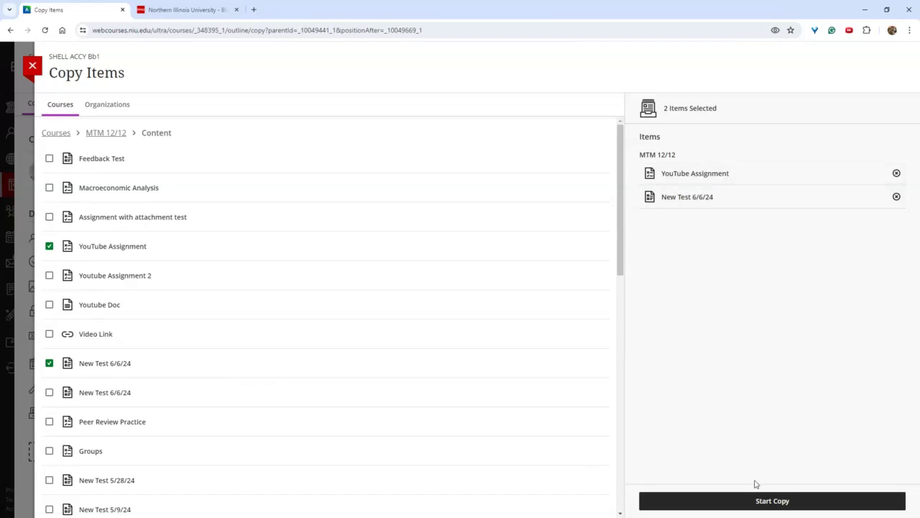
pyautogui.click(774, 503)
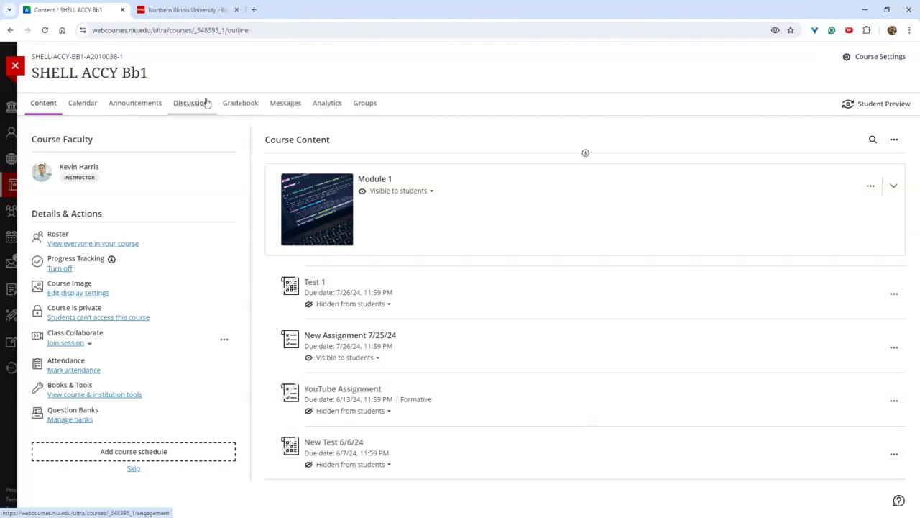
# Step: Check the copied test and assignment in the gradebook's gradable items list and grades grid
pyautogui.click(230, 102)
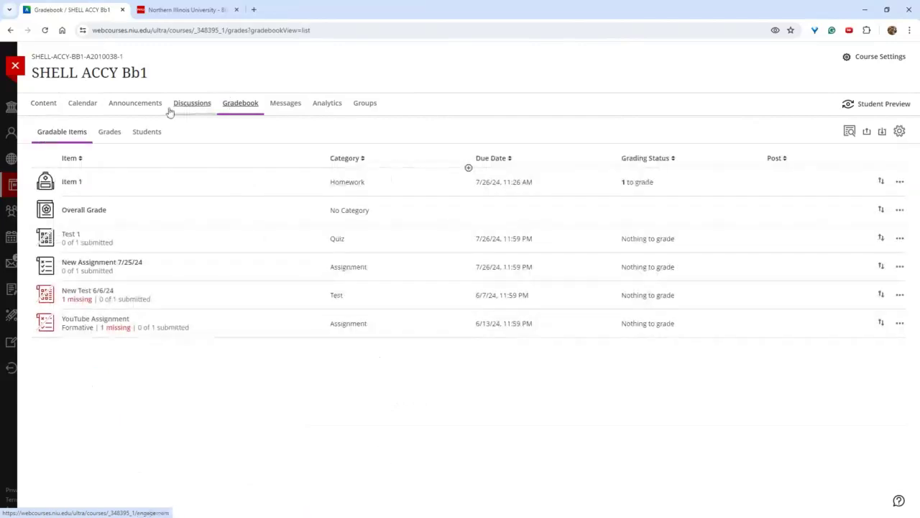
pyautogui.click(137, 136)
pyautogui.click(117, 138)
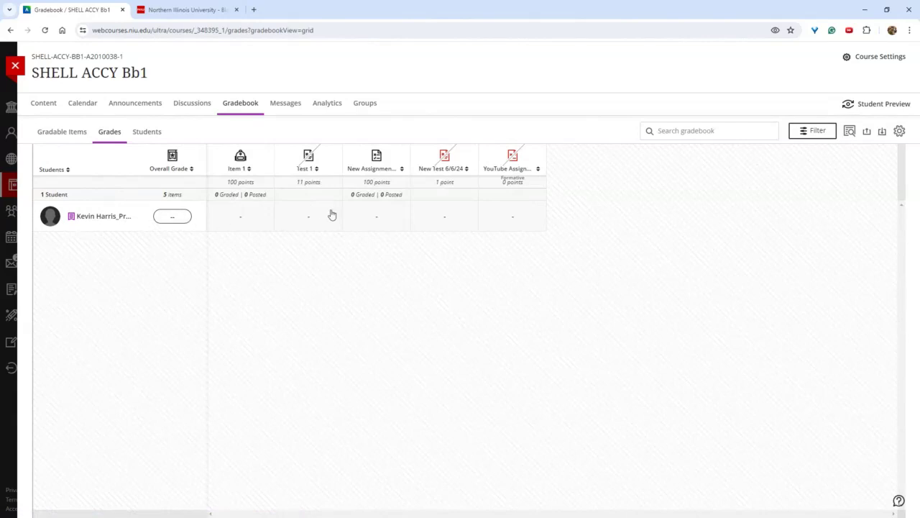
# Step: Return to the course content, review the copied YouTube Assignment's due date settings, and close the assignment without changes
pyautogui.click(46, 106)
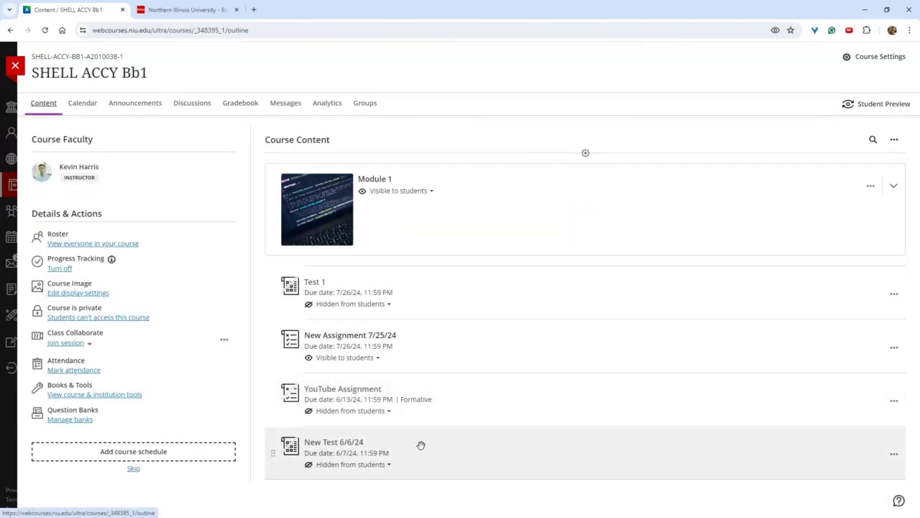
pyautogui.click(340, 398)
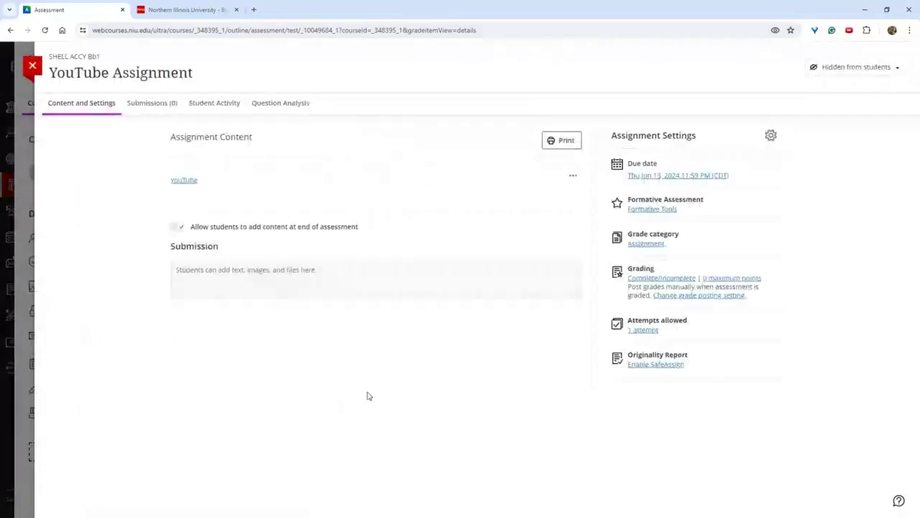
pyautogui.click(656, 176)
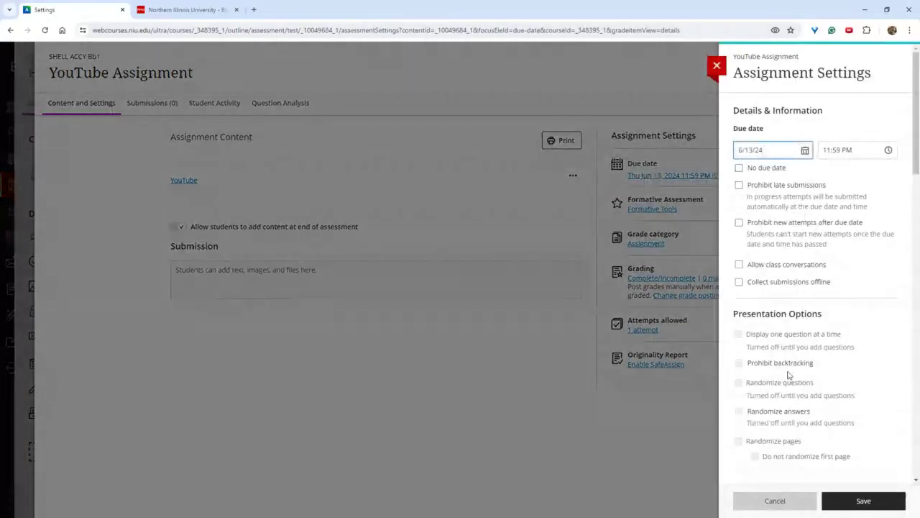
pyautogui.click(717, 65)
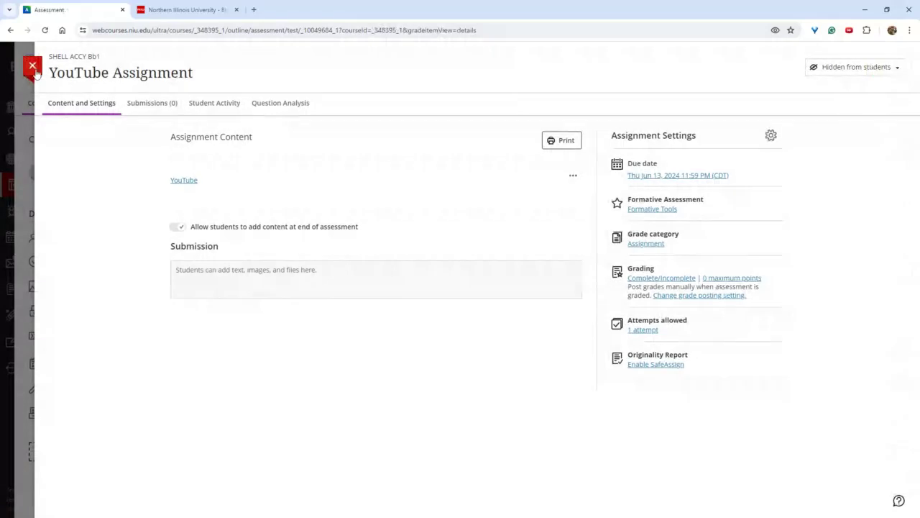
pyautogui.click(31, 66)
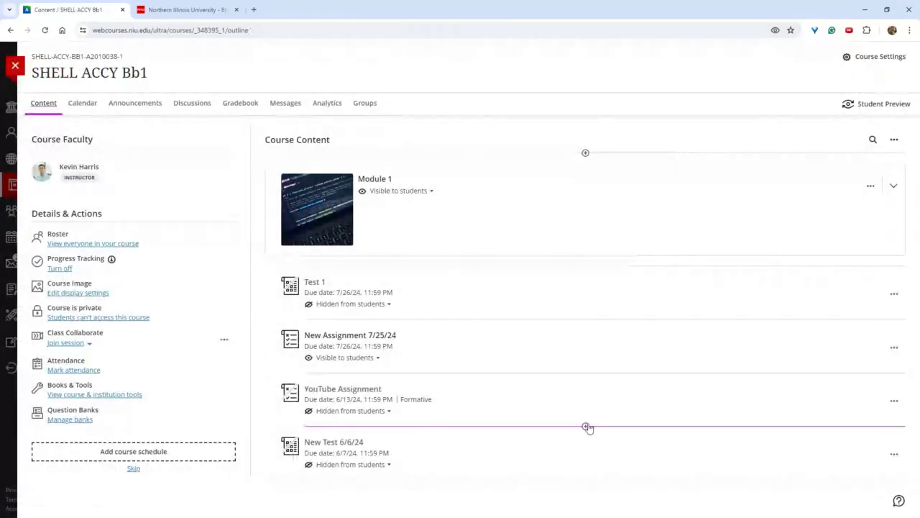
# Step: Open content copying below YouTube Assignment, browse the MTM 12/12 course's content items, and close the copy view without selecting anything
pyautogui.click(585, 427)
pyautogui.click(582, 434)
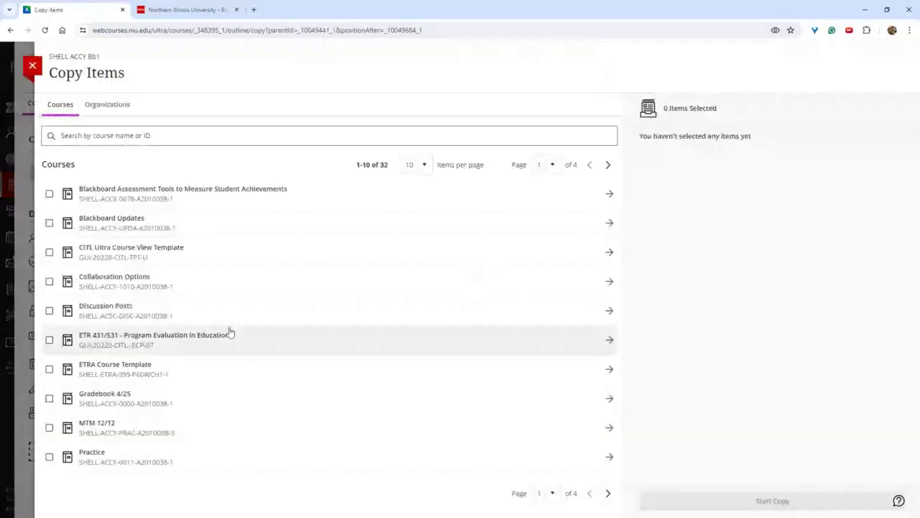
pyautogui.click(615, 438)
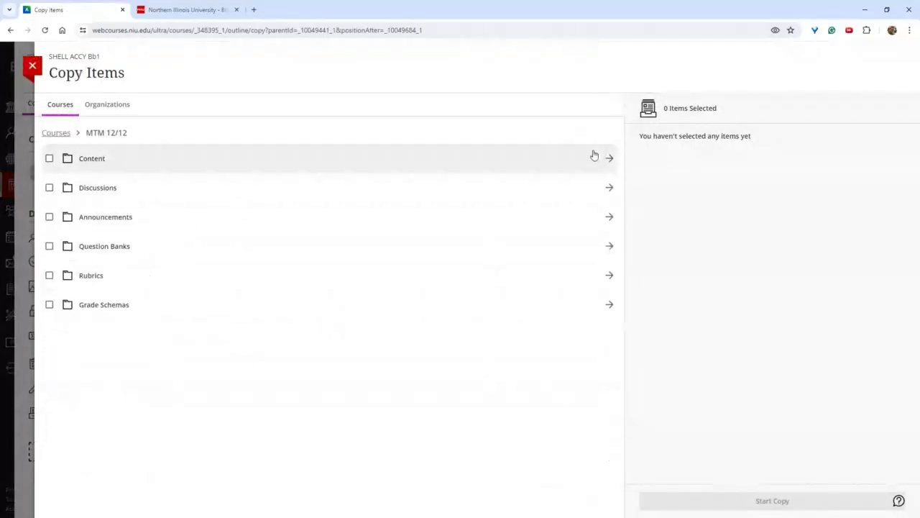
pyautogui.click(609, 159)
pyautogui.scroll(-10, 319, 324)
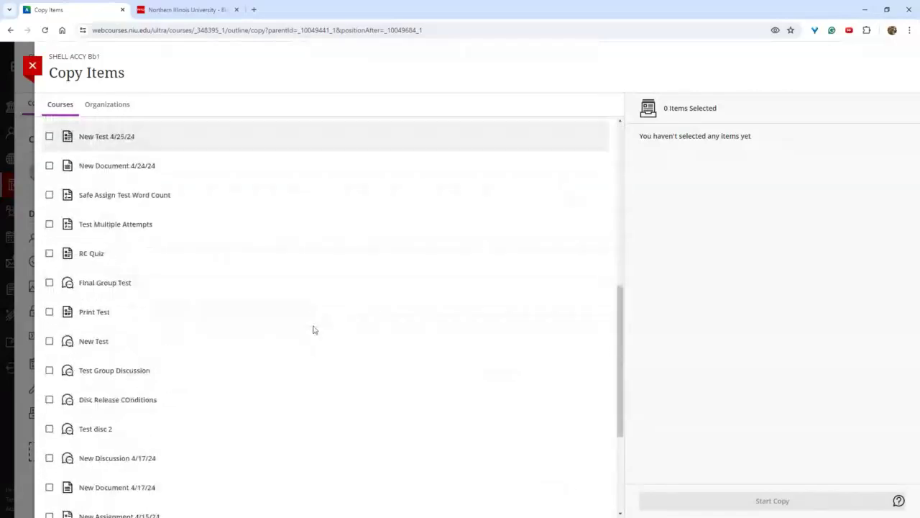
pyautogui.scroll(5, 86, 172)
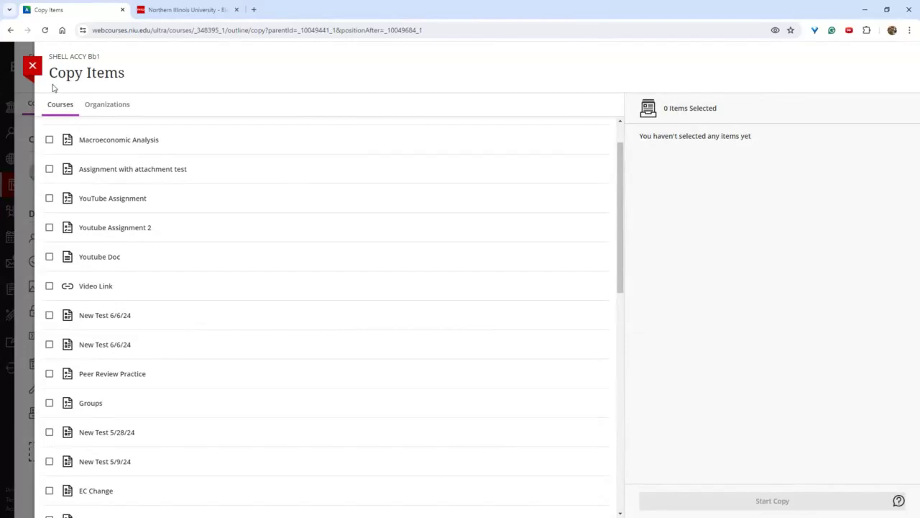
pyautogui.click(32, 66)
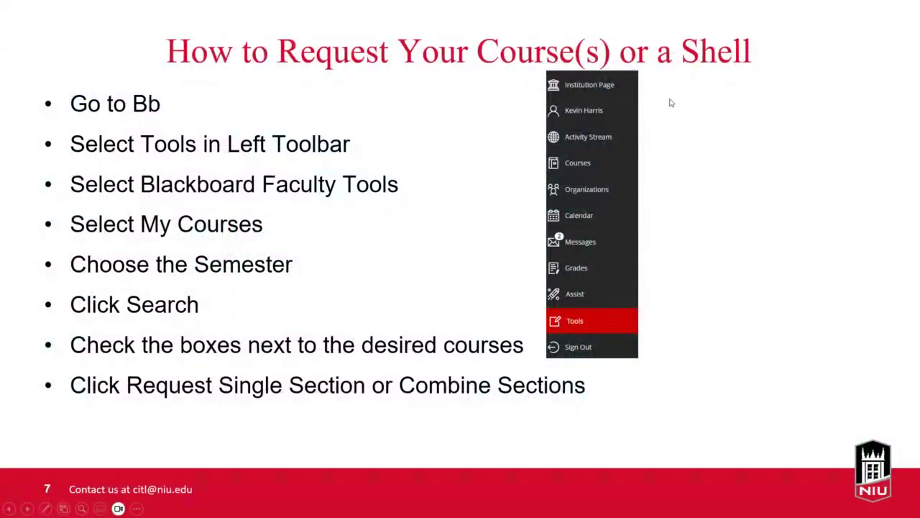
pyautogui.click(742, 141)
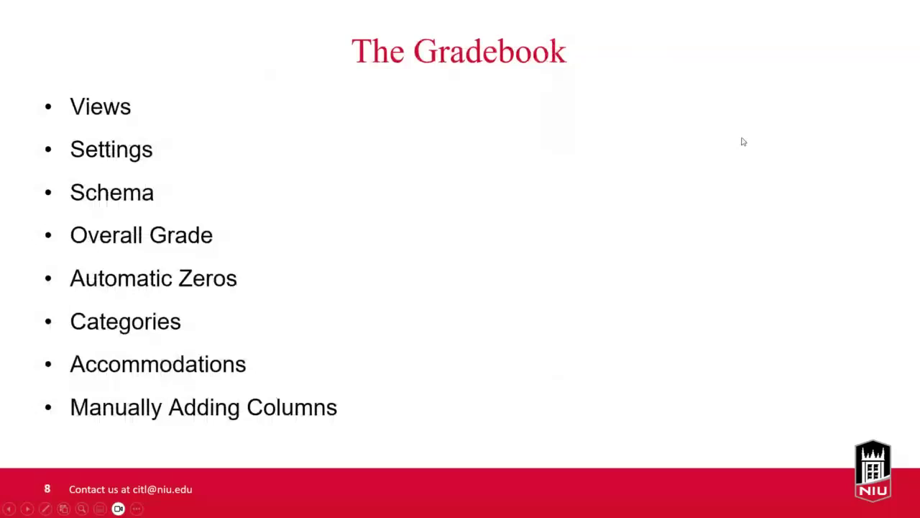
pyautogui.click(743, 142)
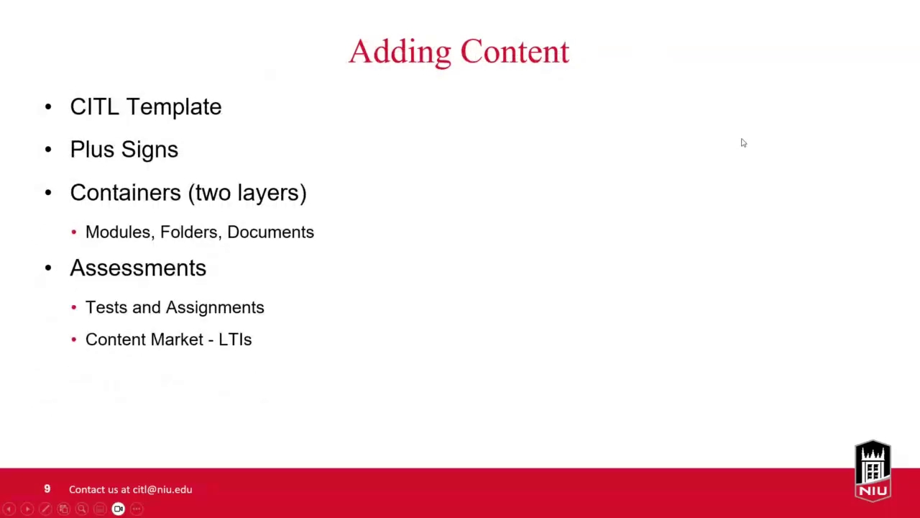
pyautogui.click(744, 143)
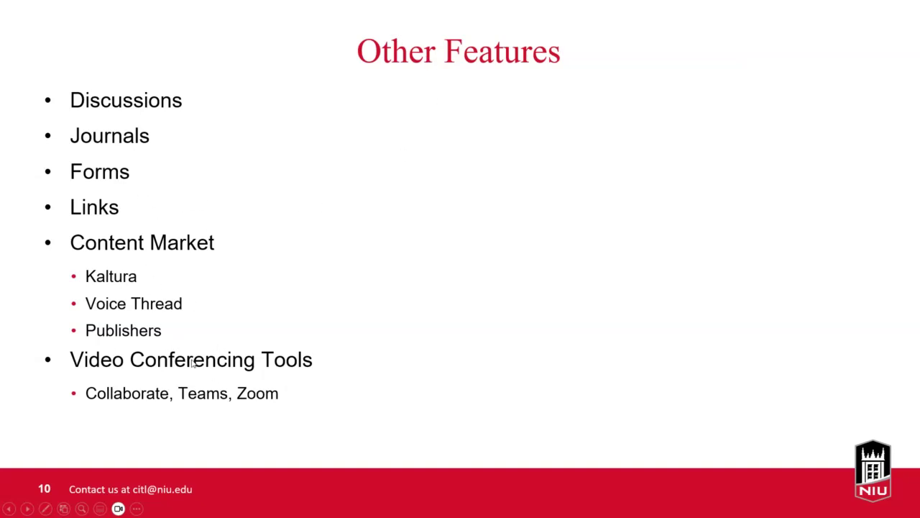
# Step: Leave the slide show to view the Blackboard course content, and resume the PowerPoint show from the Other Features slide
pyautogui.press('Escape')
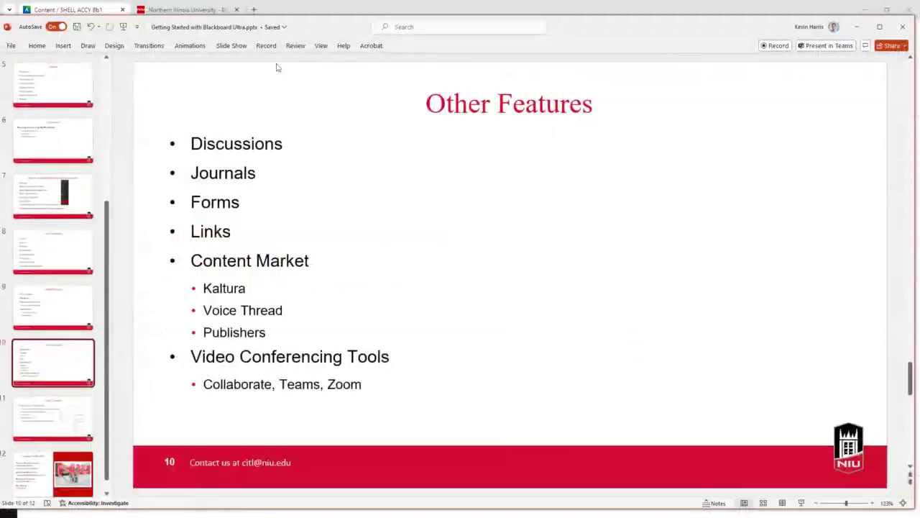
pyautogui.moveTo(338, 29); pyautogui.dragTo(98, 132)
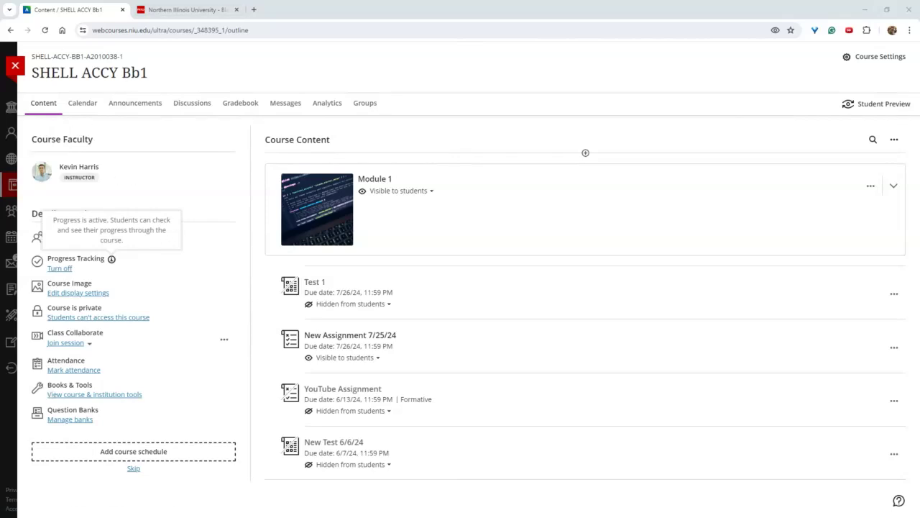
pyautogui.hotkey('alt', 'Tab')
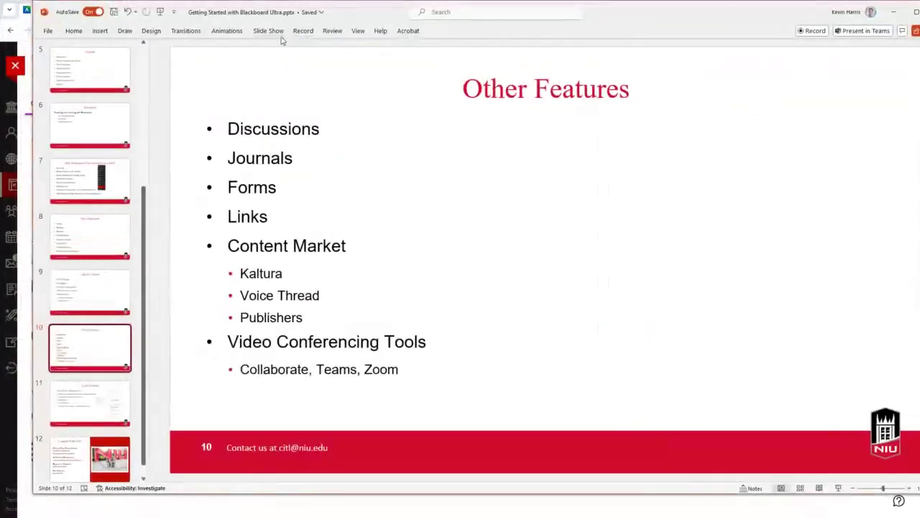
pyautogui.click(269, 31)
pyautogui.click(81, 68)
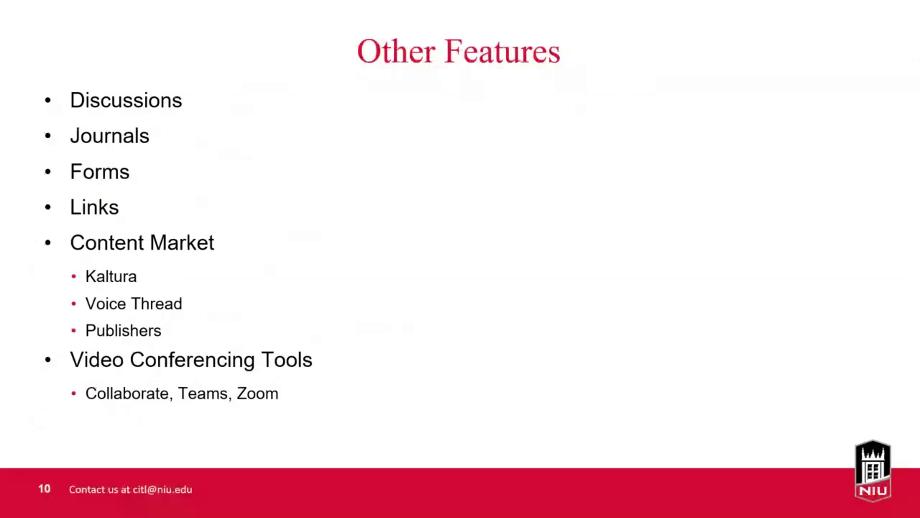
pyautogui.click(529, 163)
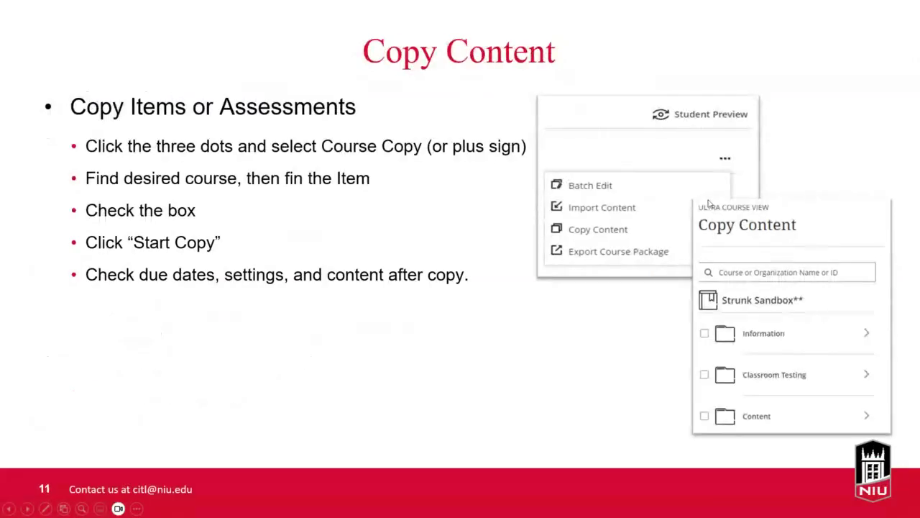
pyautogui.click(483, 363)
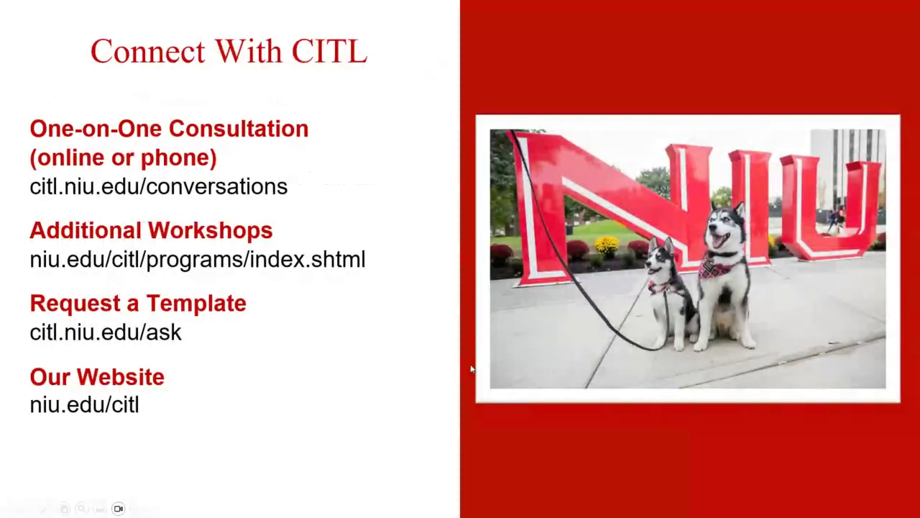